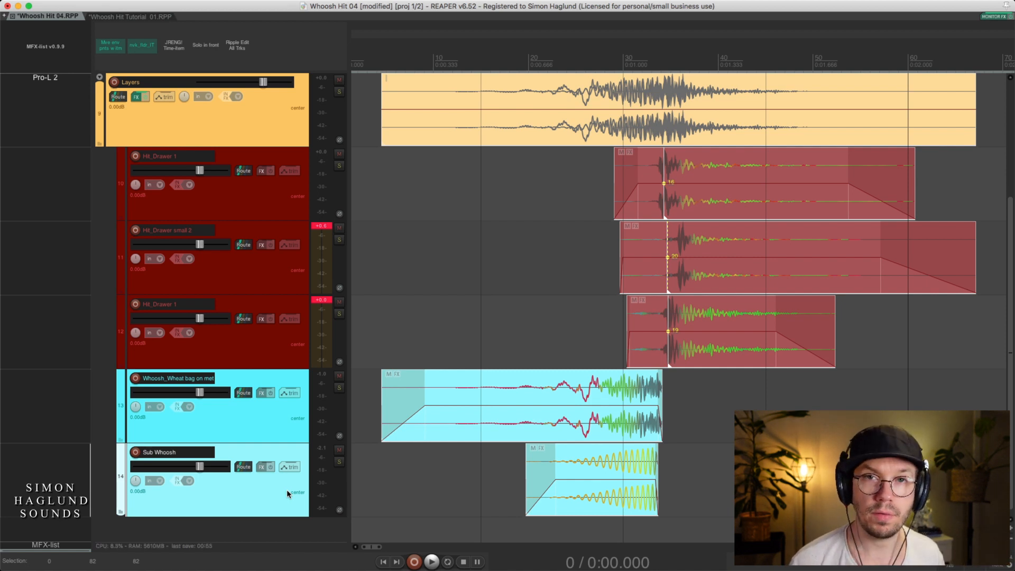
# Solo the Sub Whoosh track and play its item
pyautogui.click(274, 414)
pyautogui.click(263, 450)
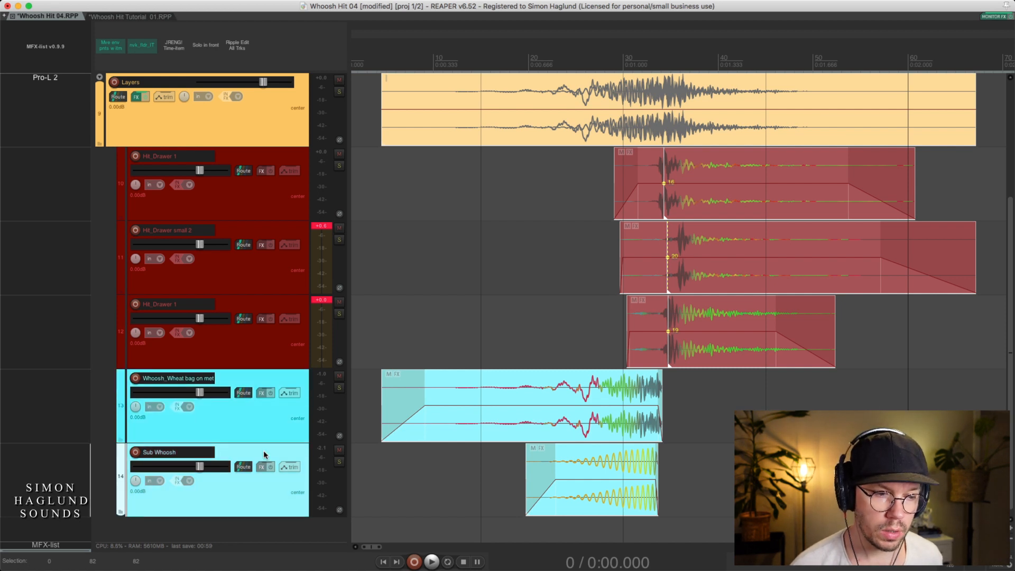
pyautogui.click(253, 426)
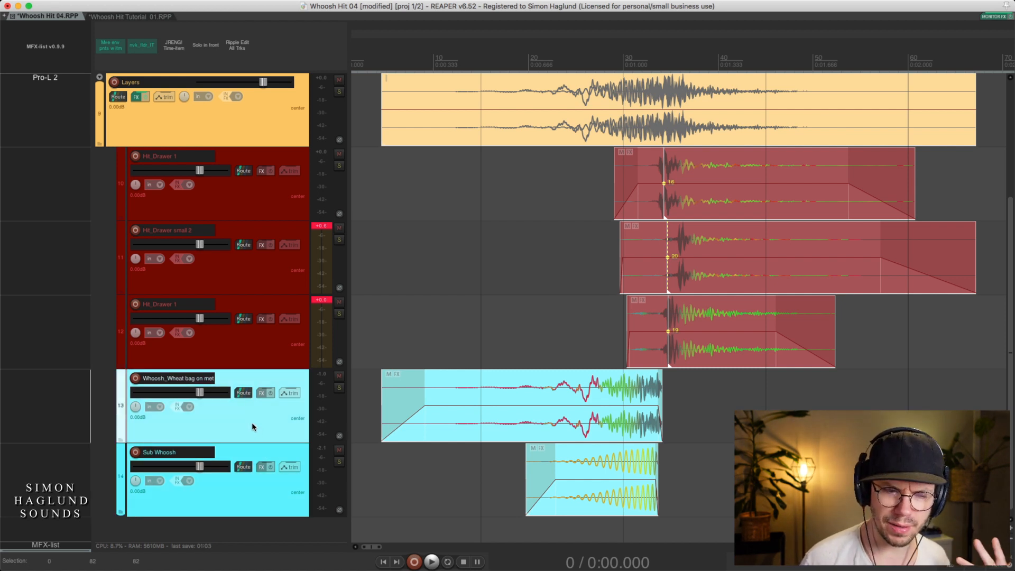
pyautogui.click(247, 449)
pyautogui.click(616, 491)
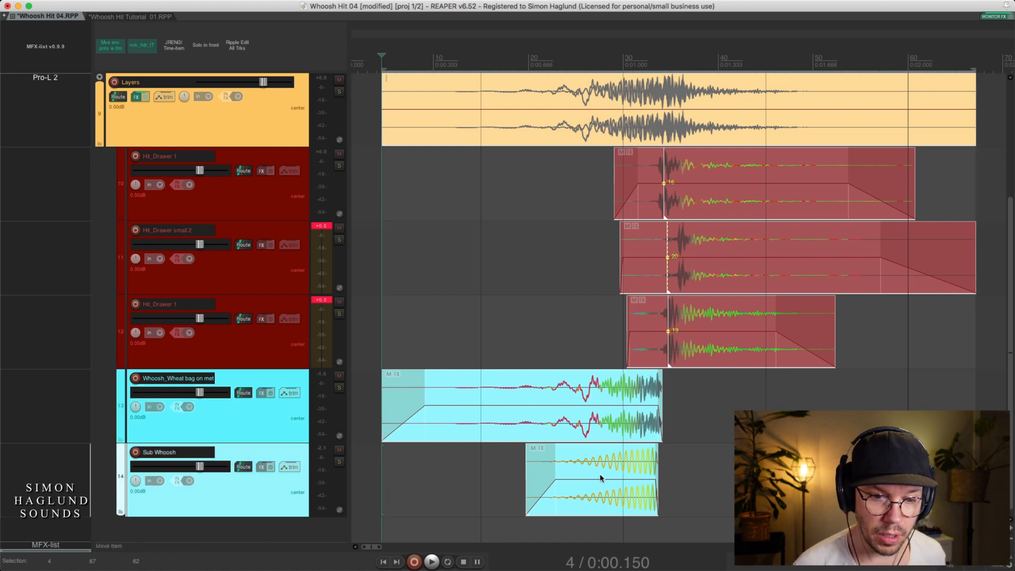
pyautogui.click(340, 462)
pyautogui.press('space')
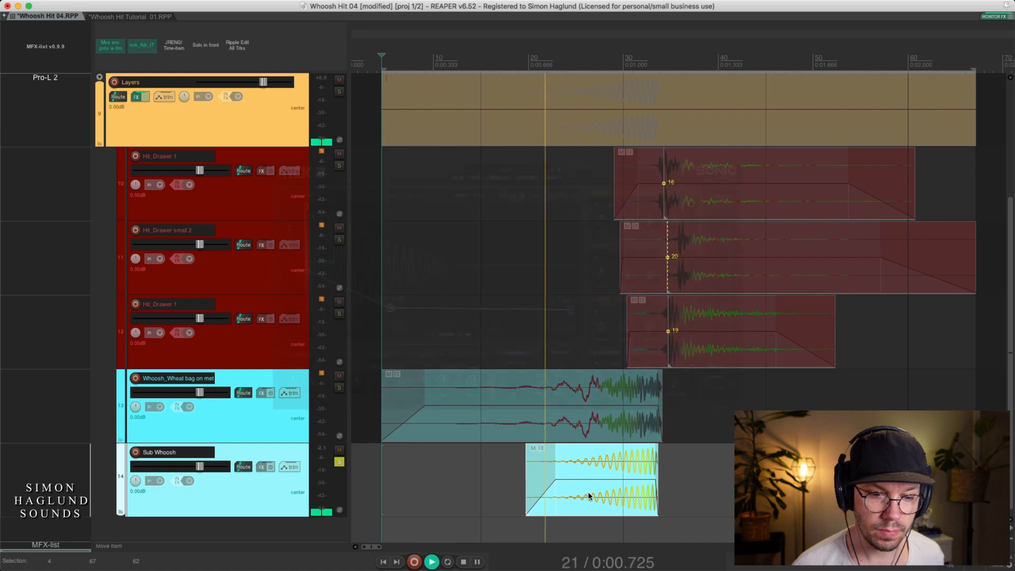
pyautogui.press('space')
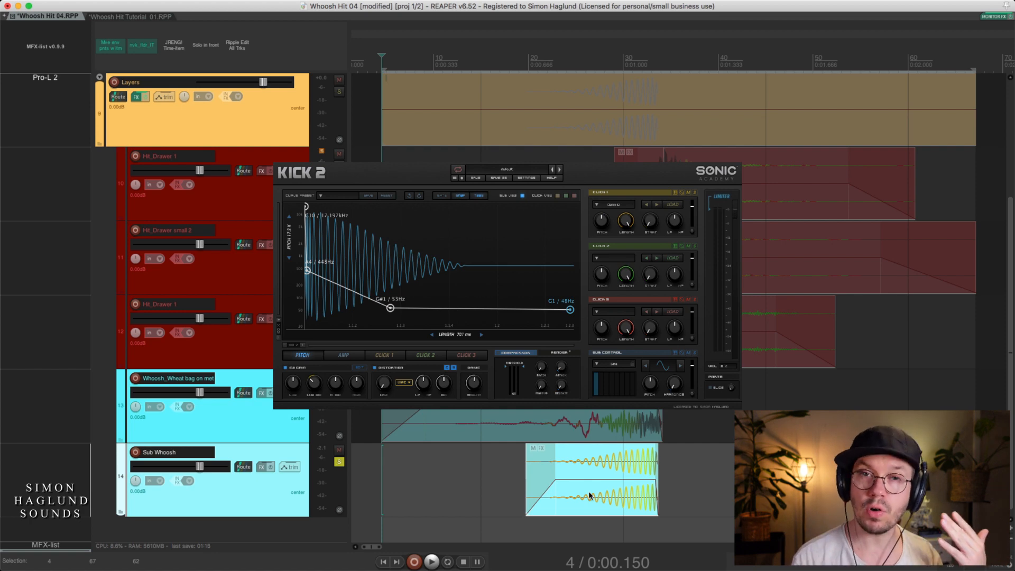
# Solo only the Whoosh_Wheat bag on metal track and play its item
pyautogui.click(583, 435)
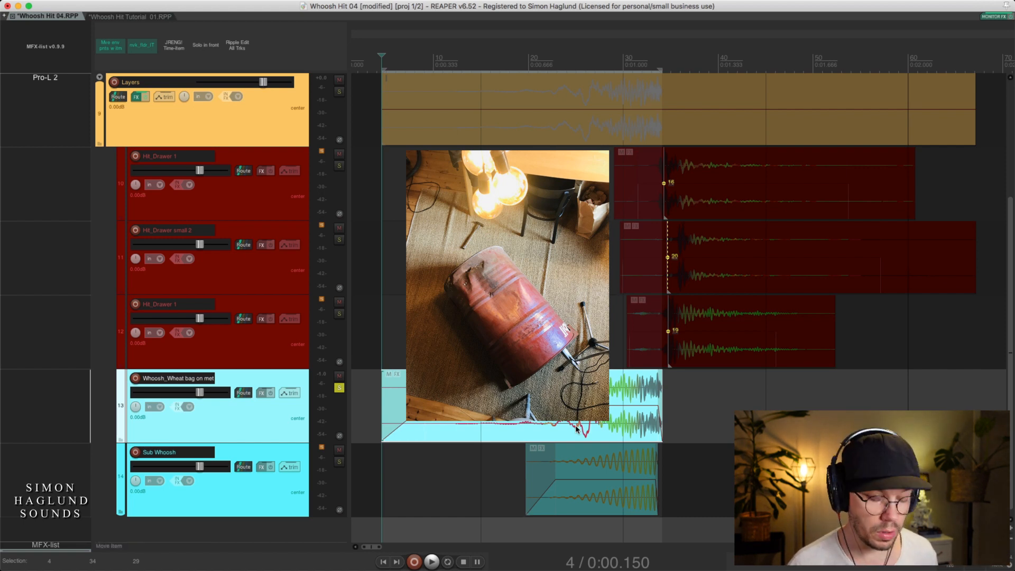
pyautogui.press('space')
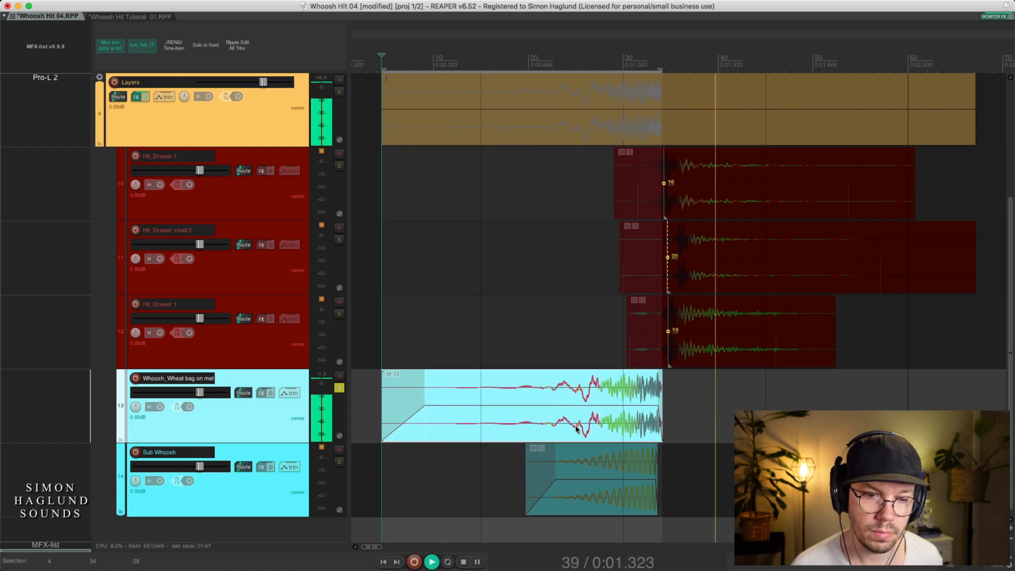
pyautogui.press('space')
# Solo the Sub Whoosh track alongside the wheat bag whoosh and play both layers together from the whoosh's start
pyautogui.click(340, 461)
pyautogui.doubleClick(618, 497)
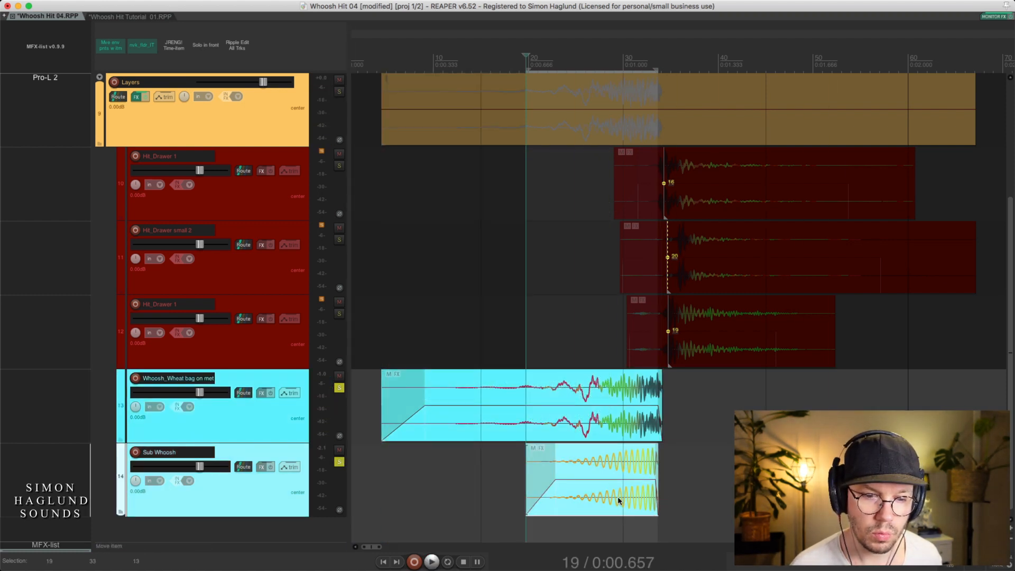
pyautogui.press('space')
pyautogui.press('space')
pyautogui.doubleClick(574, 424)
pyautogui.press('space')
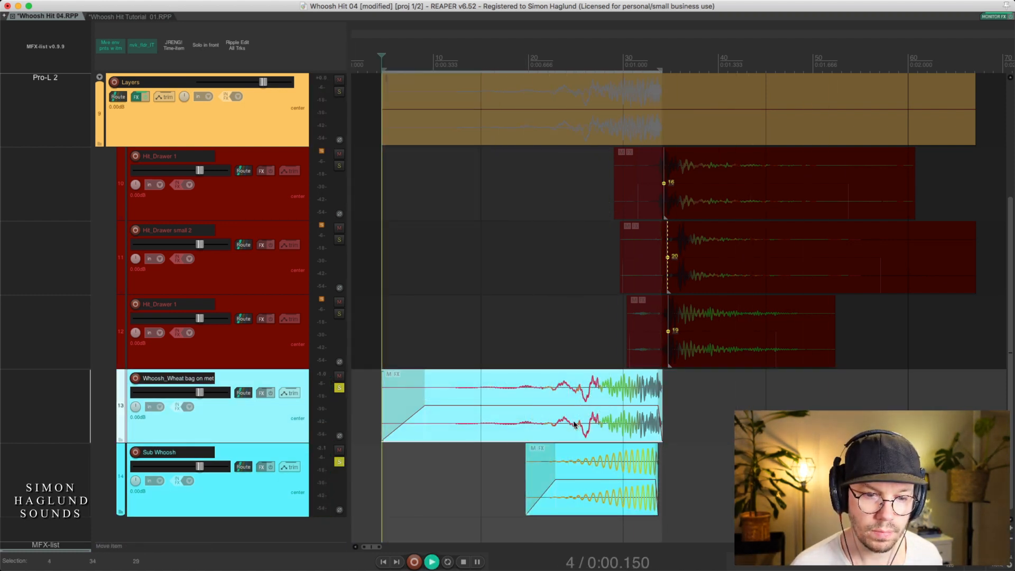
pyautogui.press('space')
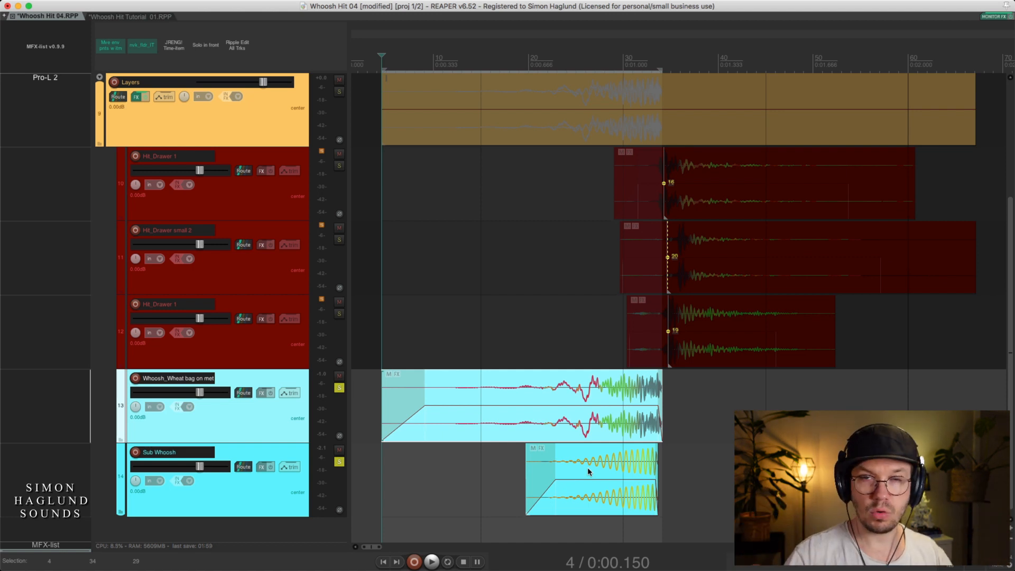
# Solo the lower Hit_Drawer 1 track (track 12) and play its hit item
pyautogui.click(276, 352)
pyautogui.press('s')
pyautogui.click(688, 351)
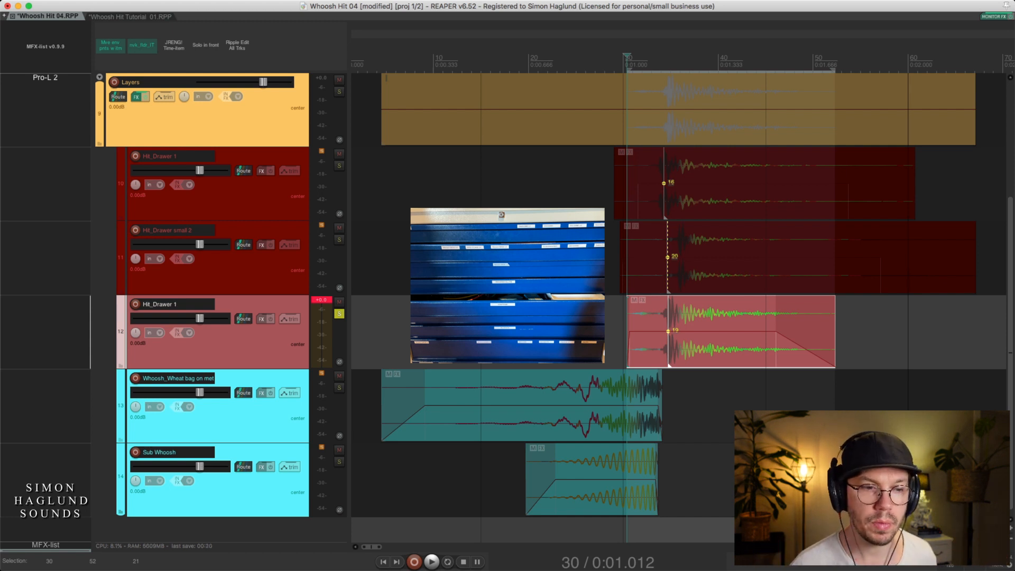
pyautogui.click(703, 270)
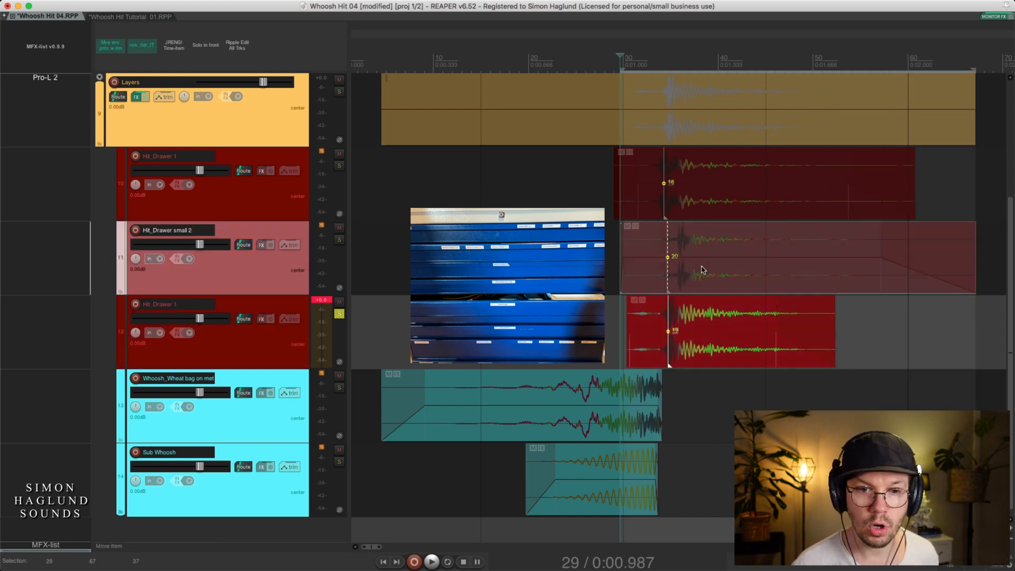
pyautogui.click(713, 345)
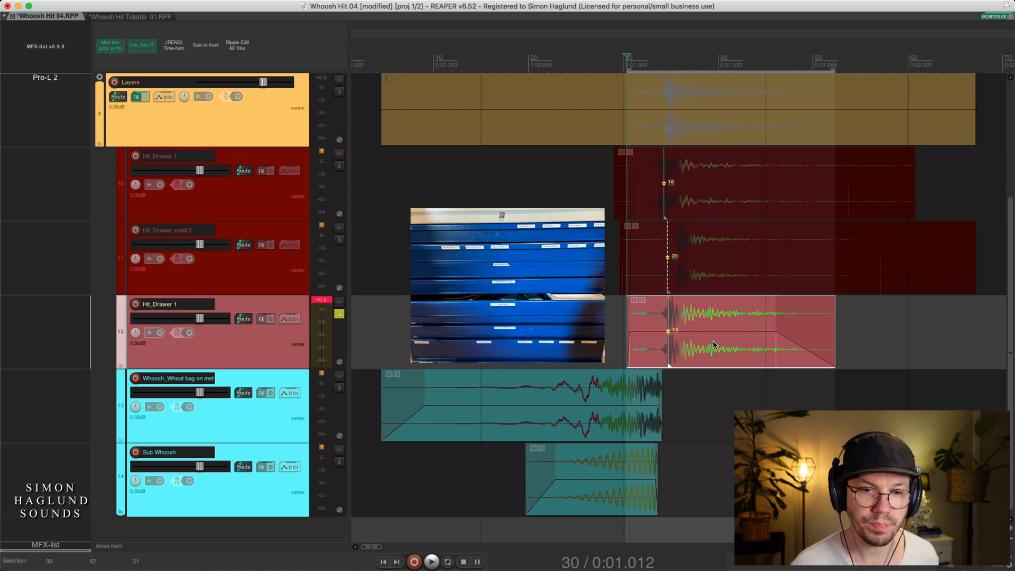
pyautogui.press('space')
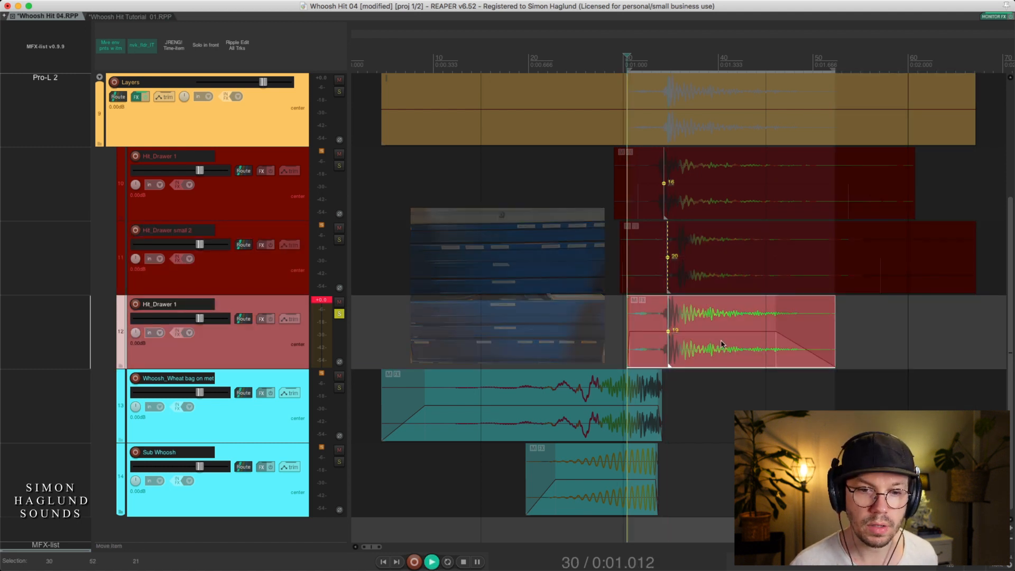
# Audition the Hit_Drawer small 2 and upper Hit_Drawer 1 items one at a time in solo
pyautogui.click(700, 274)
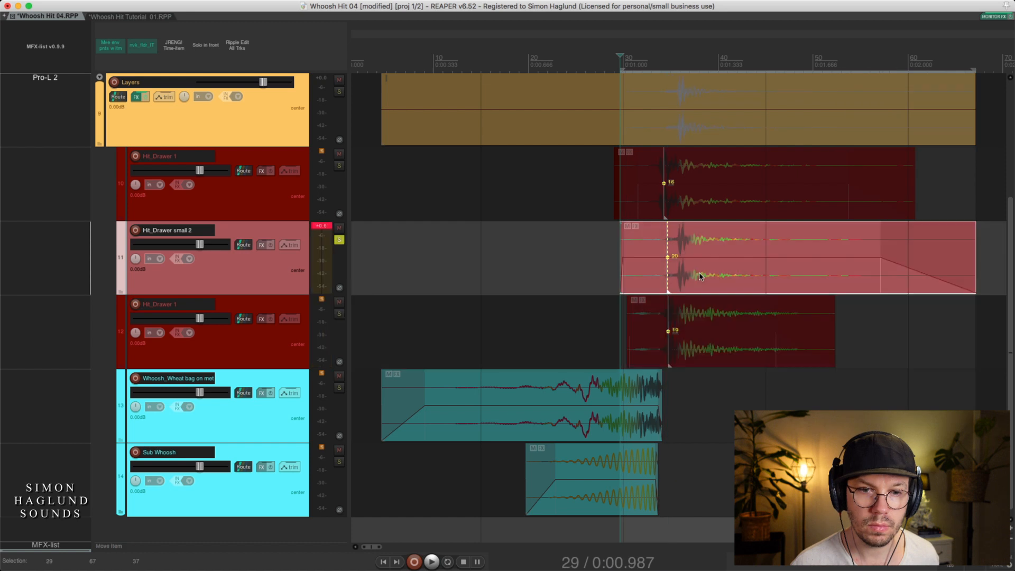
pyautogui.click(679, 191)
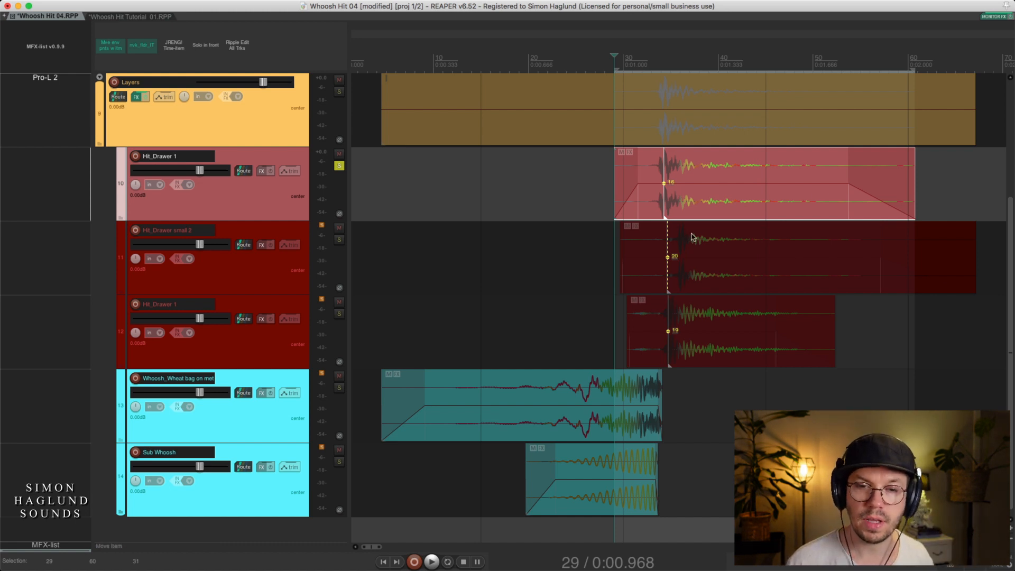
pyautogui.click(740, 275)
# Compare all three drawer hits by playing each in solo, from track 12 up to track 10
pyautogui.click(730, 346)
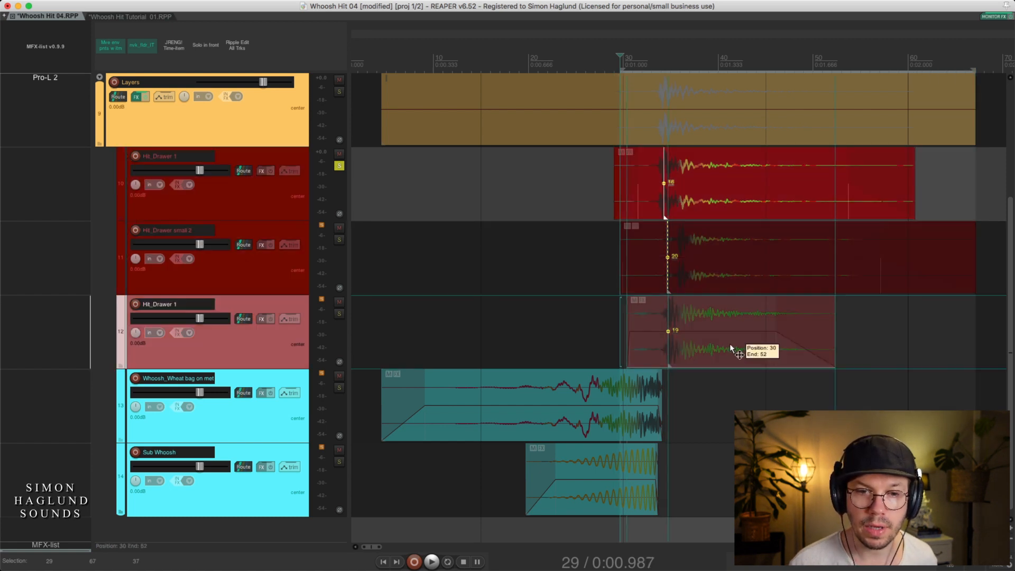
pyautogui.click(719, 278)
pyautogui.press('space')
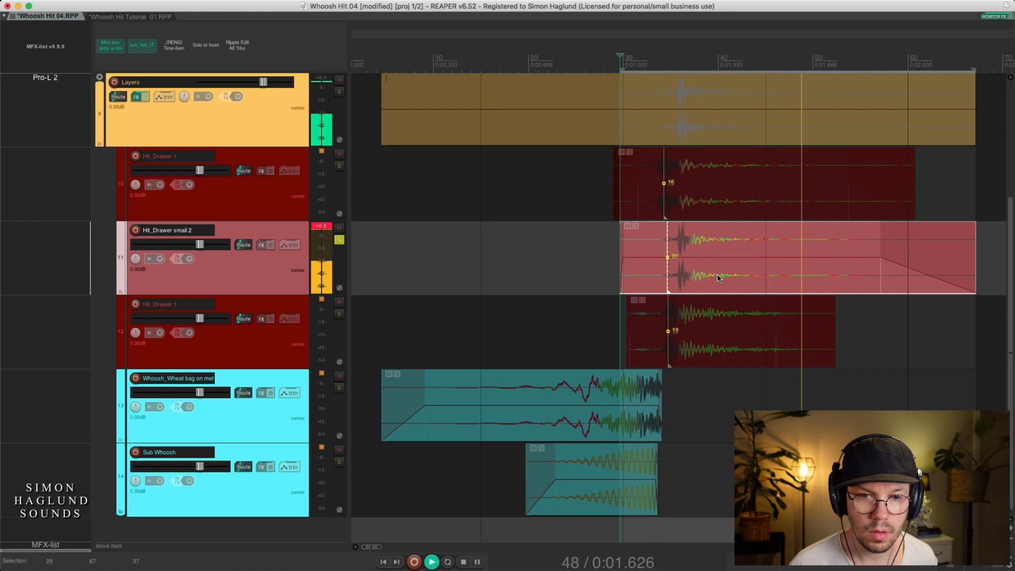
pyautogui.press('space')
pyautogui.click(706, 207)
pyautogui.click(707, 207)
pyautogui.press('space')
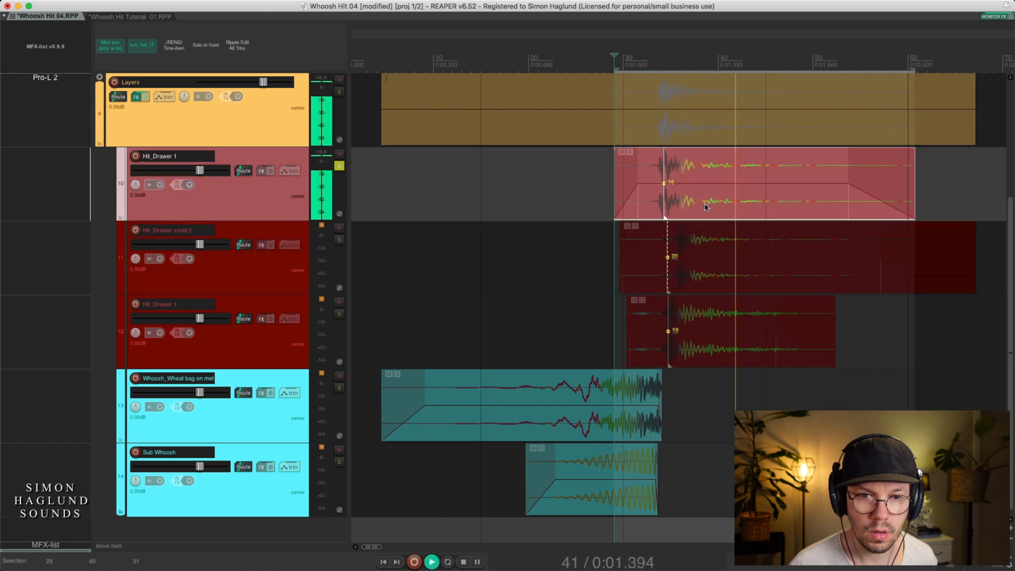
pyautogui.press('space')
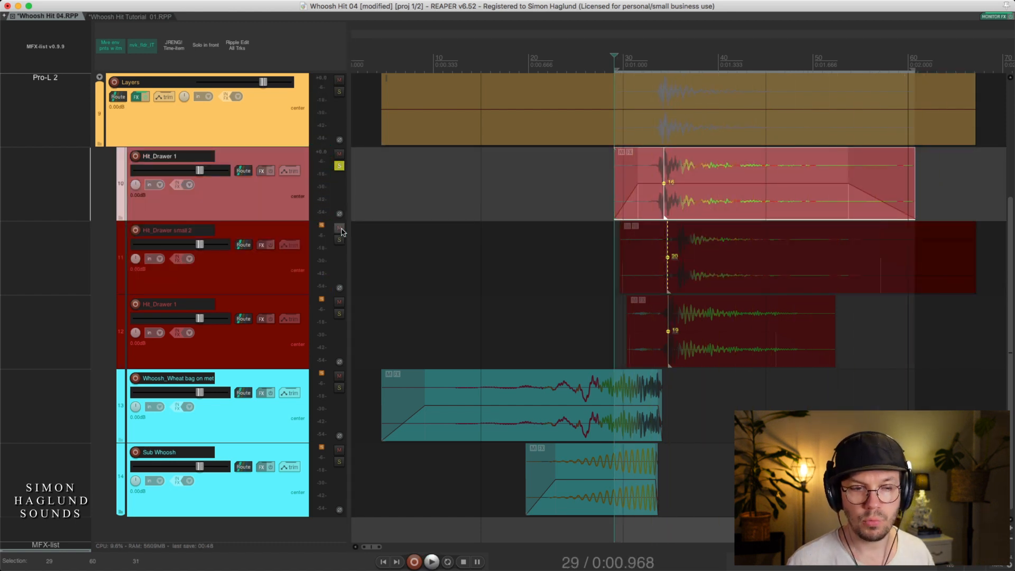
# Solo all three drawer hit tracks together and play them from the start of the track 12 item
pyautogui.click(341, 285)
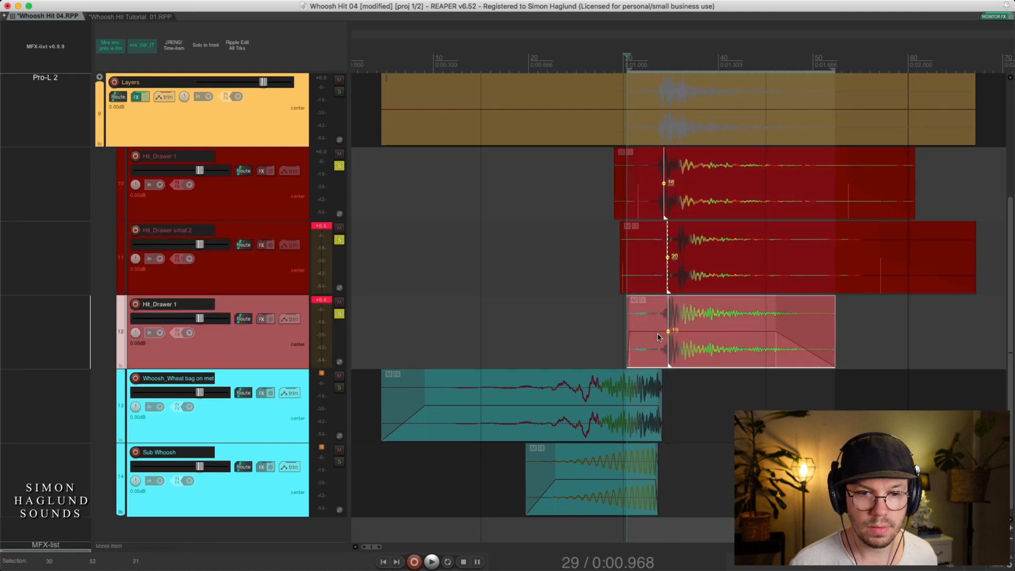
pyautogui.click(649, 300)
pyautogui.press('space')
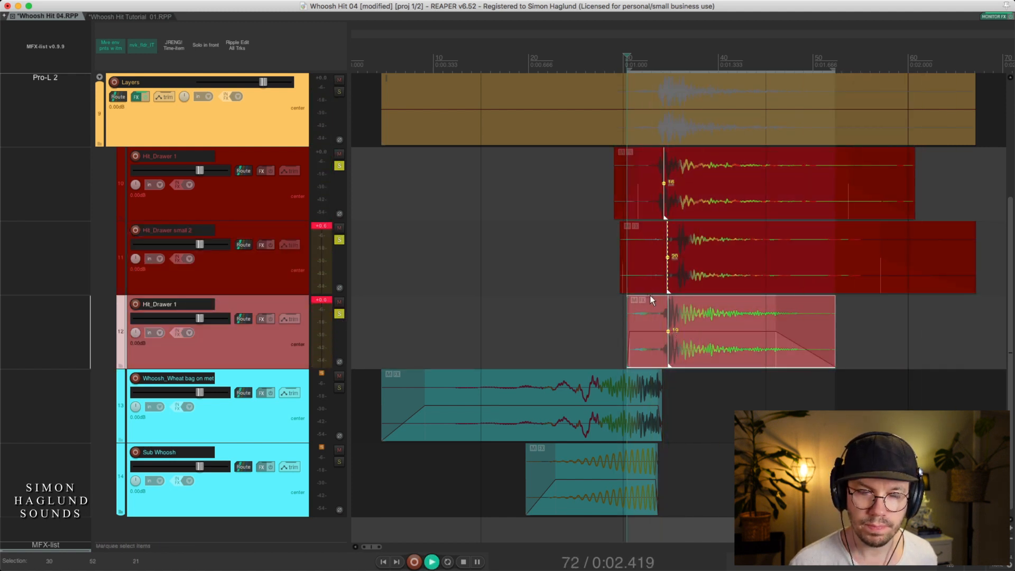
pyautogui.press('space')
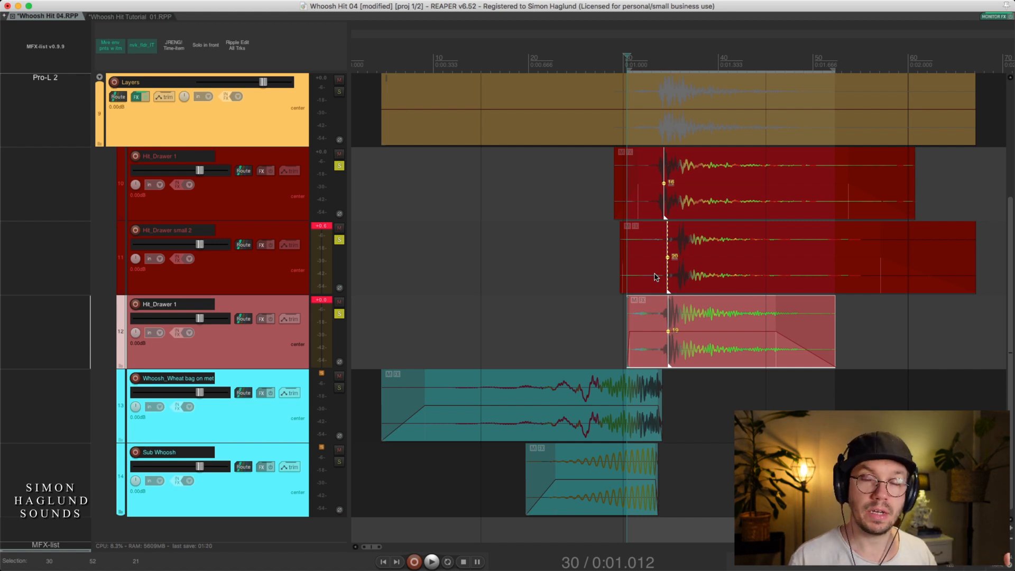
# Solo the Layers folder track and play the complete whoosh hit from its beginning
pyautogui.click(278, 114)
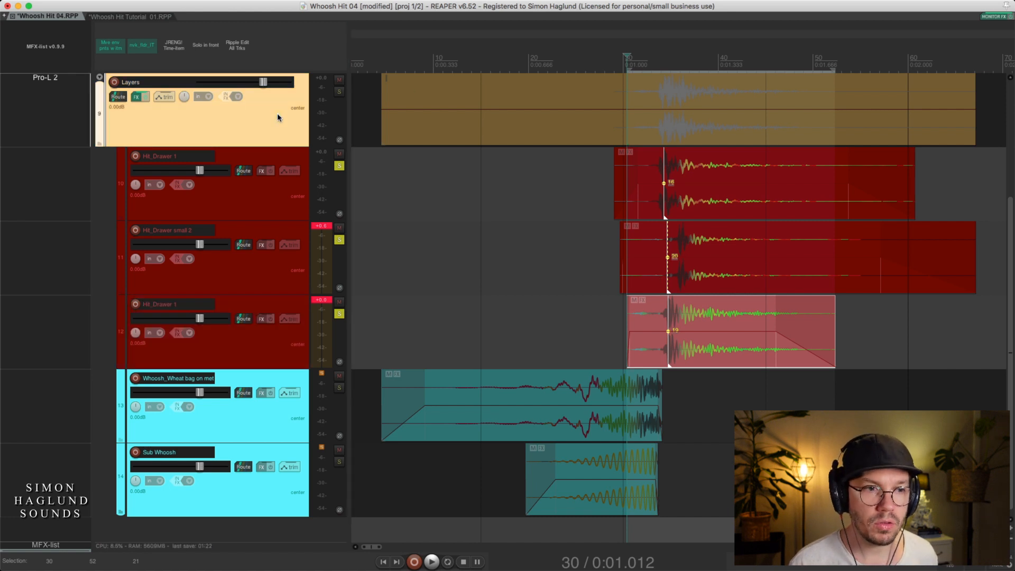
pyautogui.press('F6')
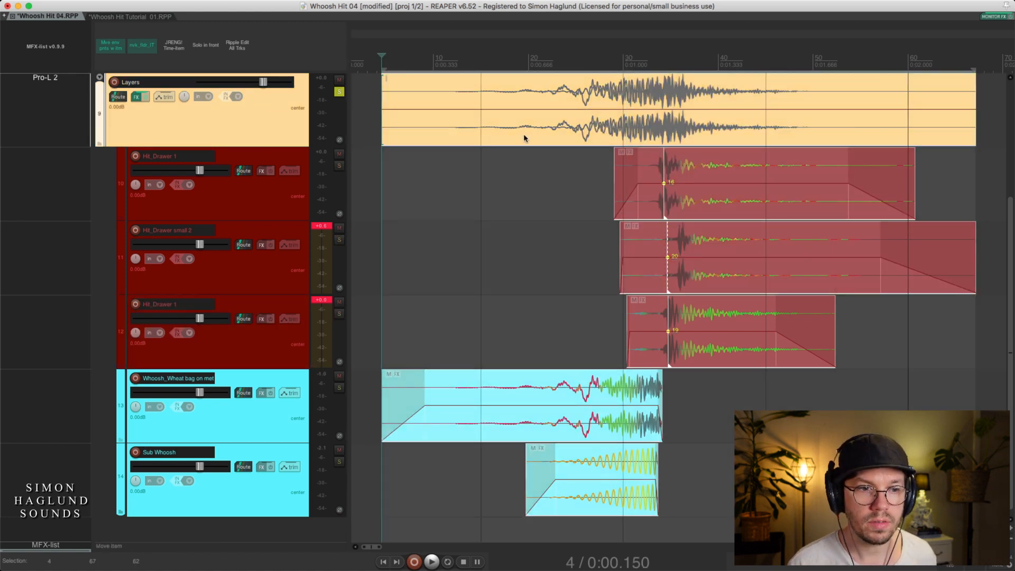
pyautogui.press('space')
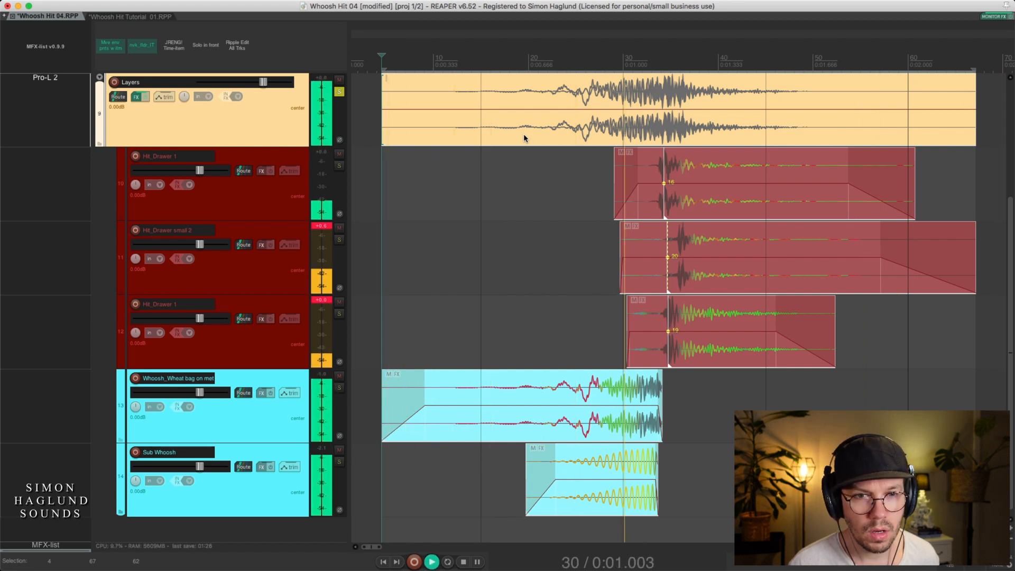
pyautogui.press('space')
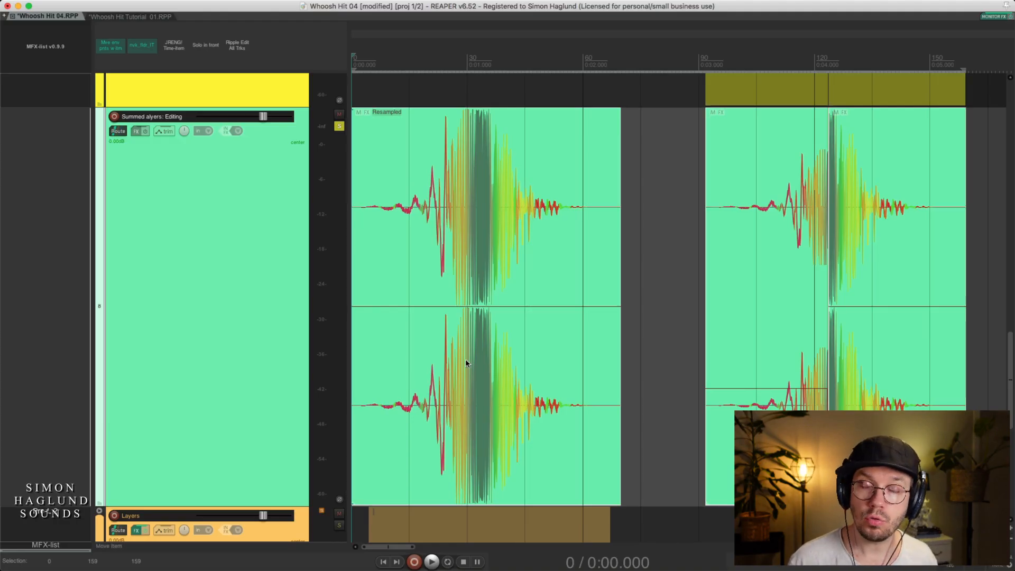
# Select the Resampled item on the Summed alyers: Editing track and play it
pyautogui.click(544, 362)
pyautogui.click(762, 348)
pyautogui.click(551, 367)
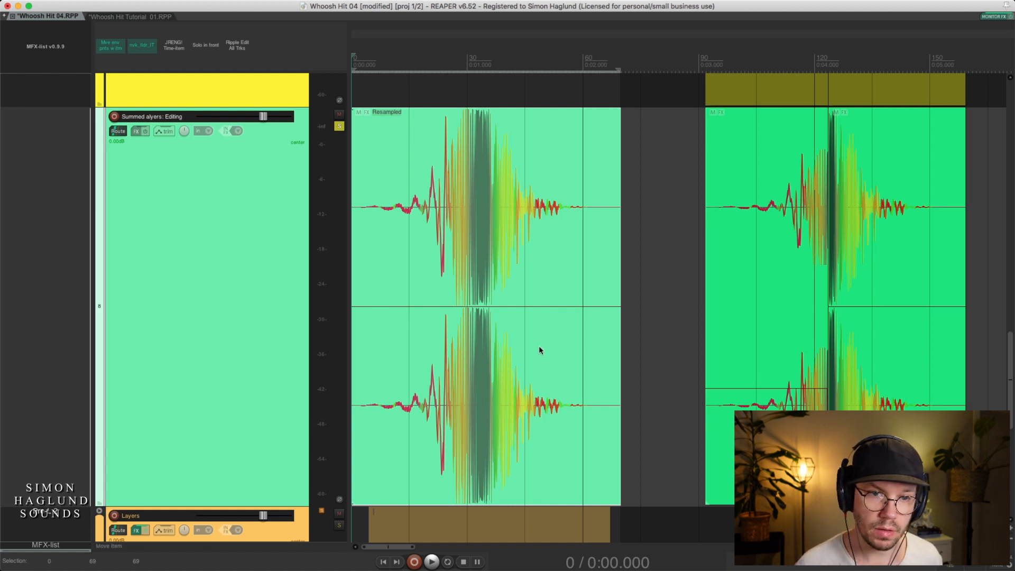
pyautogui.press('space')
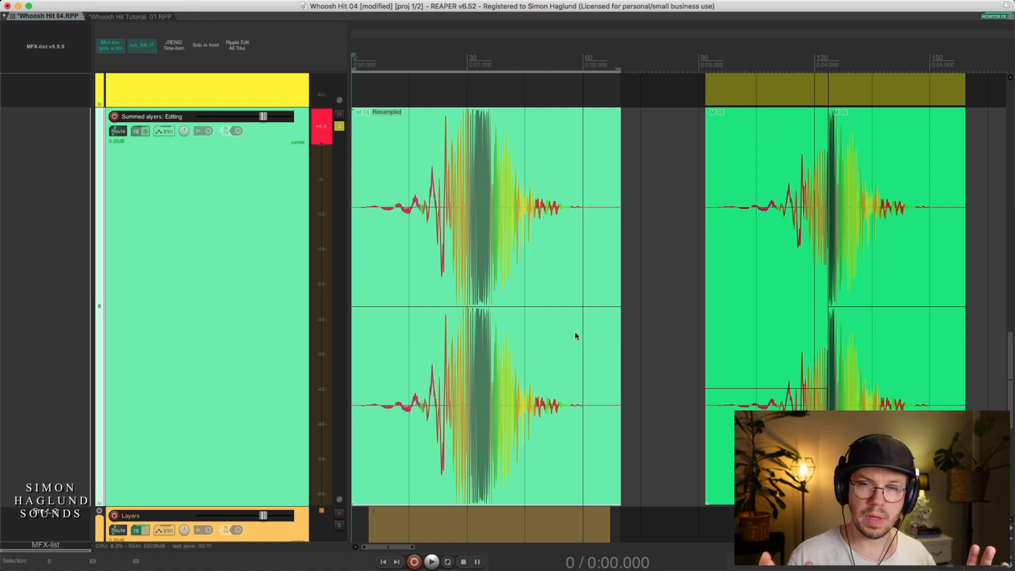
# Examine the split second version of the whoosh hit, with the part before the split selected
pyautogui.click(781, 388)
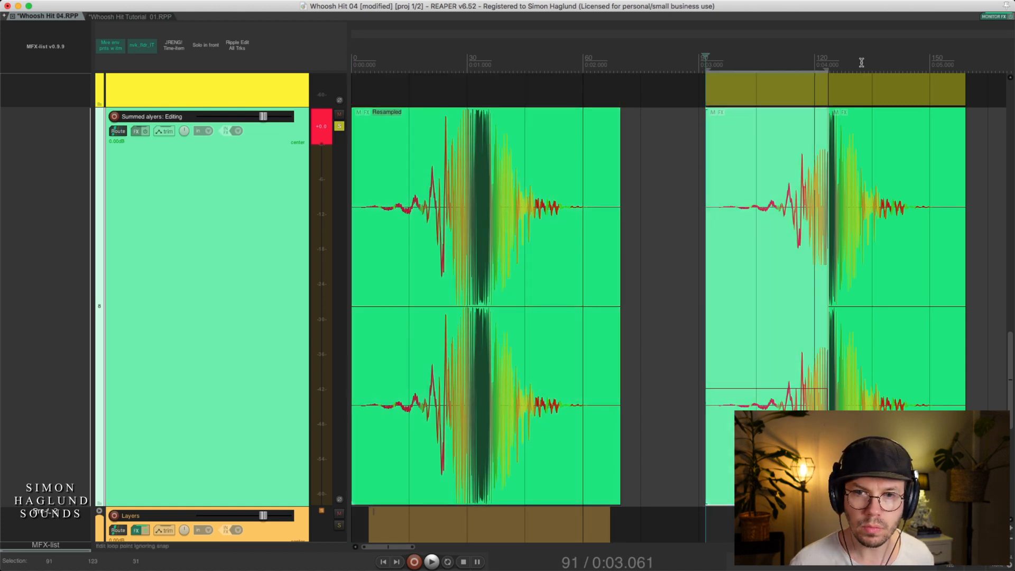
pyautogui.moveTo(861, 62); pyautogui.dragTo(850, 18)
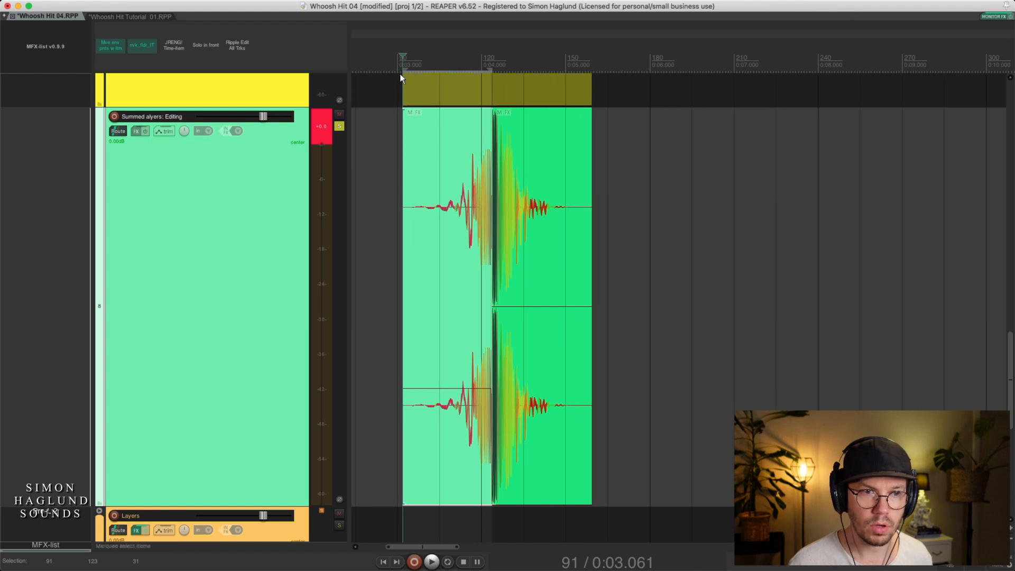
pyautogui.moveTo(398, 32); pyautogui.dragTo(419, 79)
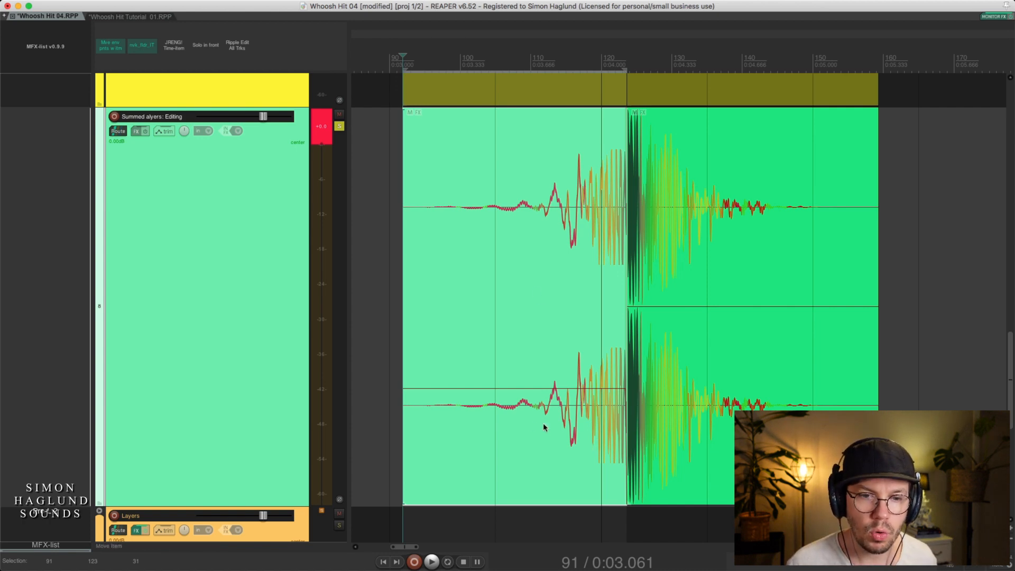
pyautogui.hscroll(-5, 534, 396)
pyautogui.moveTo(484, 33); pyautogui.dragTo(817, 1)
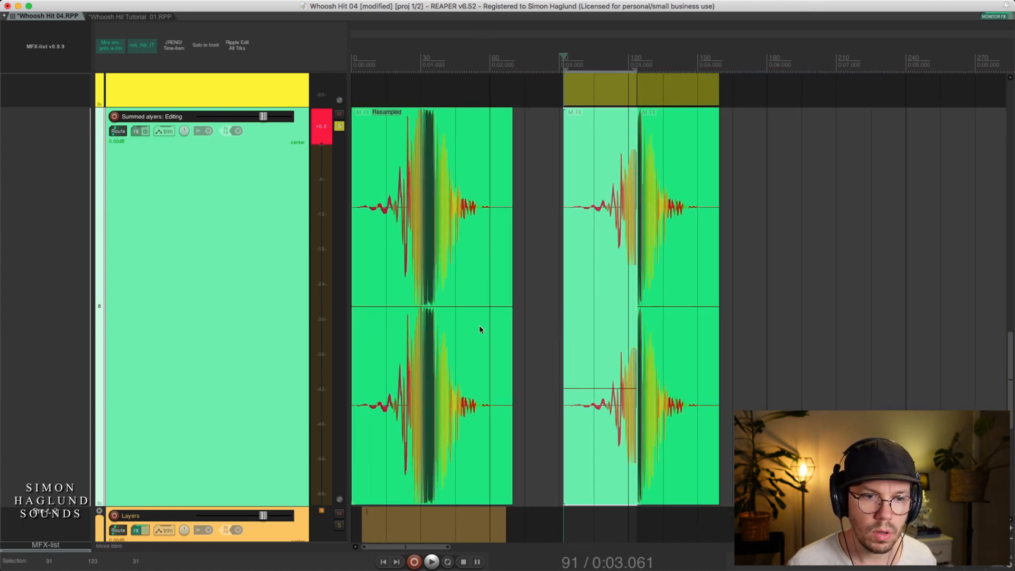
# Play the Resampled item again from its start to compare it with the split version
pyautogui.click(429, 355)
pyautogui.moveTo(354, 42); pyautogui.dragTo(353, 105)
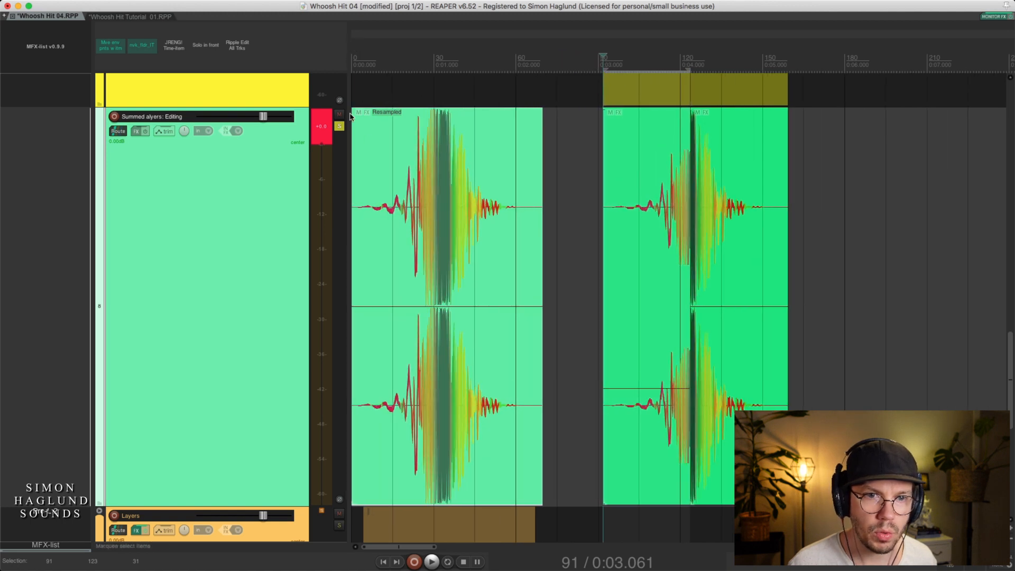
pyautogui.doubleClick(410, 364)
pyautogui.press('space')
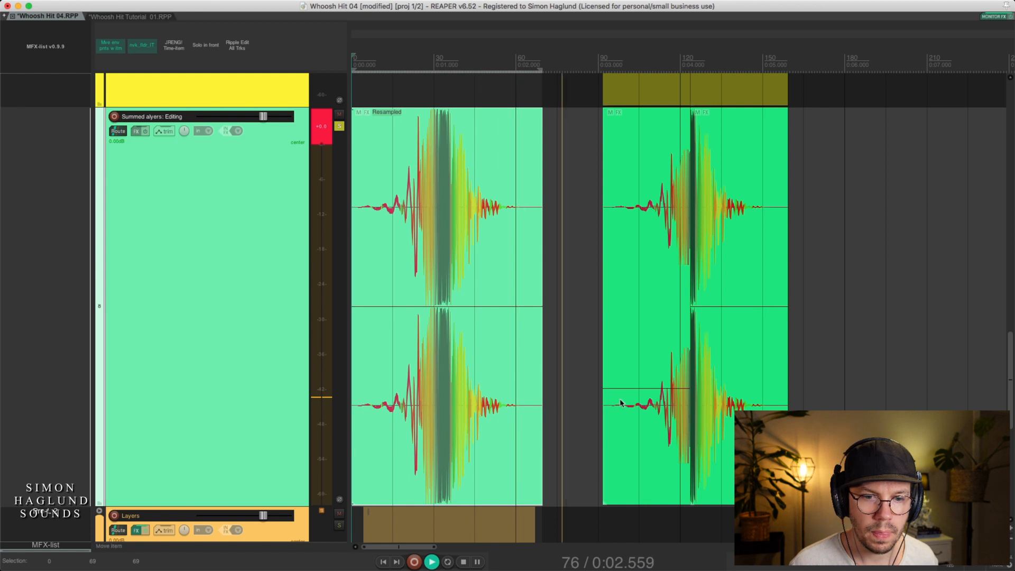
# Select the part before the split in the second whoosh hit version and play from its start
pyautogui.press('space')
pyautogui.doubleClick(642, 412)
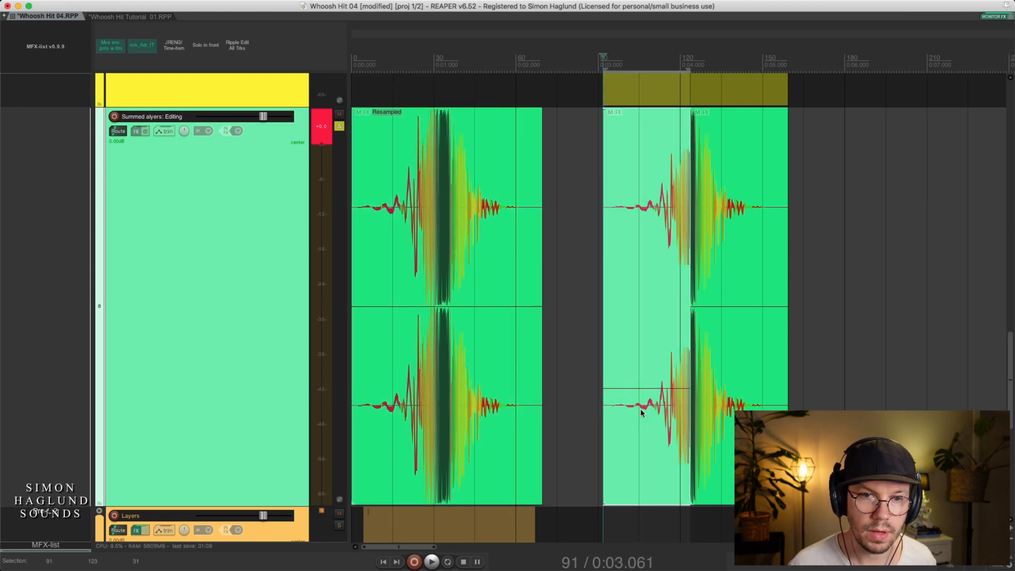
pyautogui.press('space')
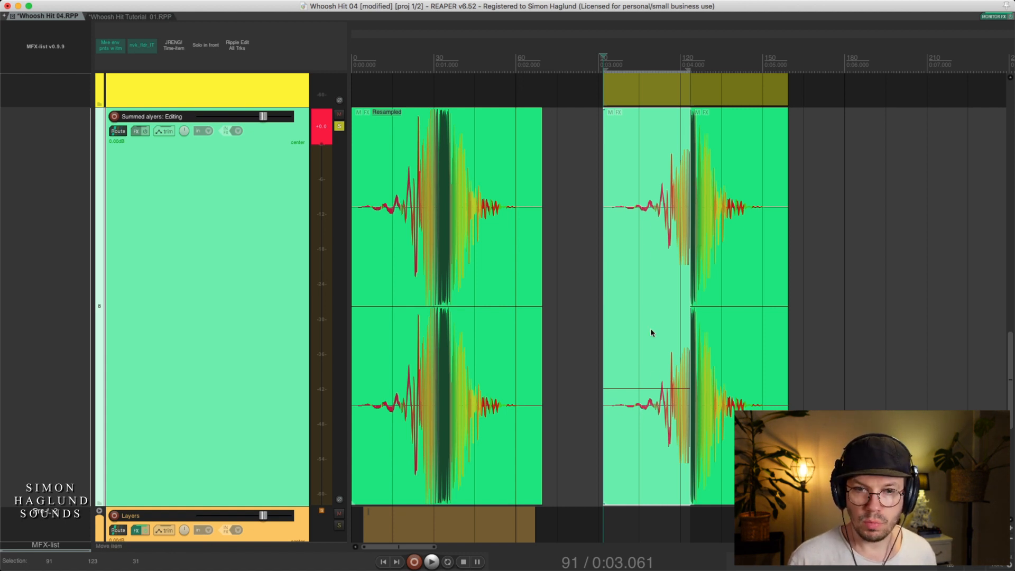
# Try moving the part after the split to a later position on the timeline, and undo the move
pyautogui.moveTo(689, 68); pyautogui.dragTo(657, 92)
pyautogui.click(717, 347)
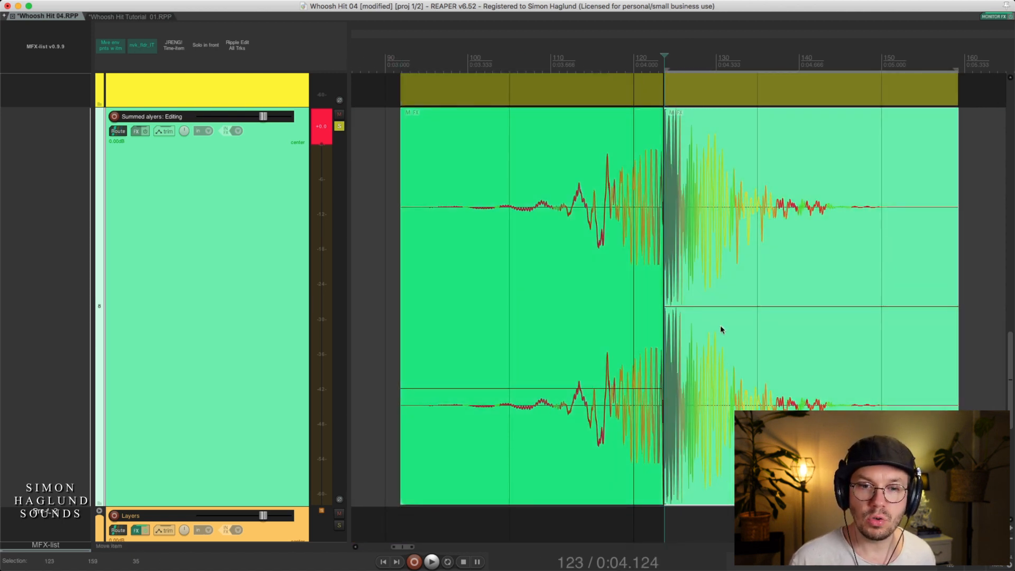
pyautogui.moveTo(720, 331); pyautogui.dragTo(773, 343)
pyautogui.press('super+z')
pyautogui.press('super+z')
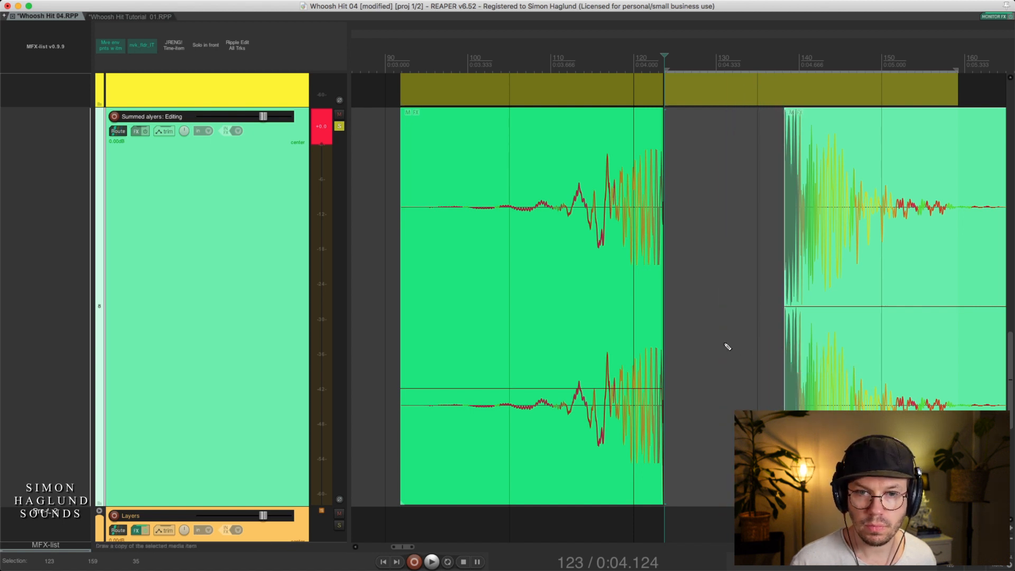
# Play the split version again from the start of its first part, and select the part after the split
pyautogui.press('space')
pyautogui.press('space')
pyautogui.click(633, 401)
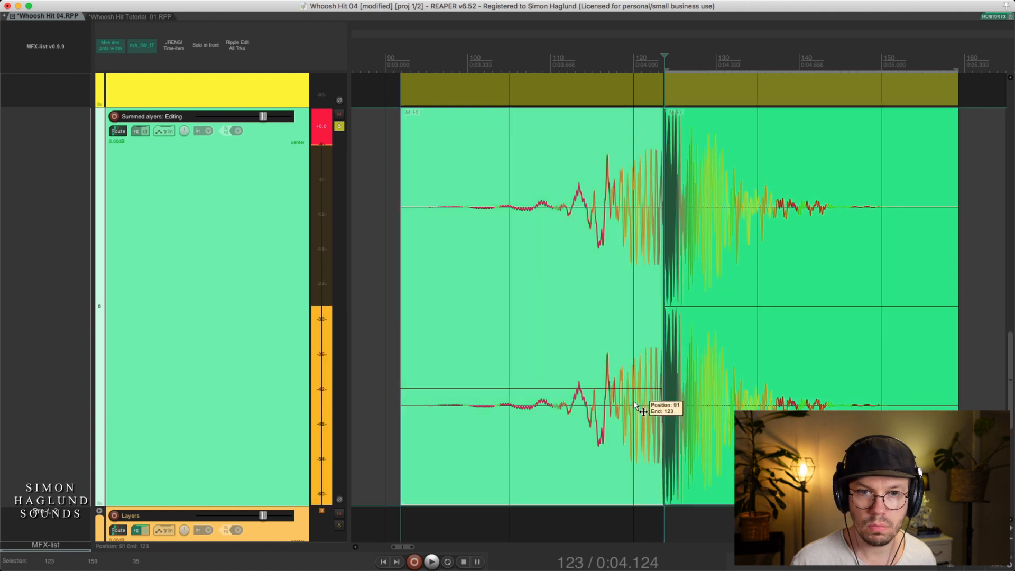
pyautogui.press('space')
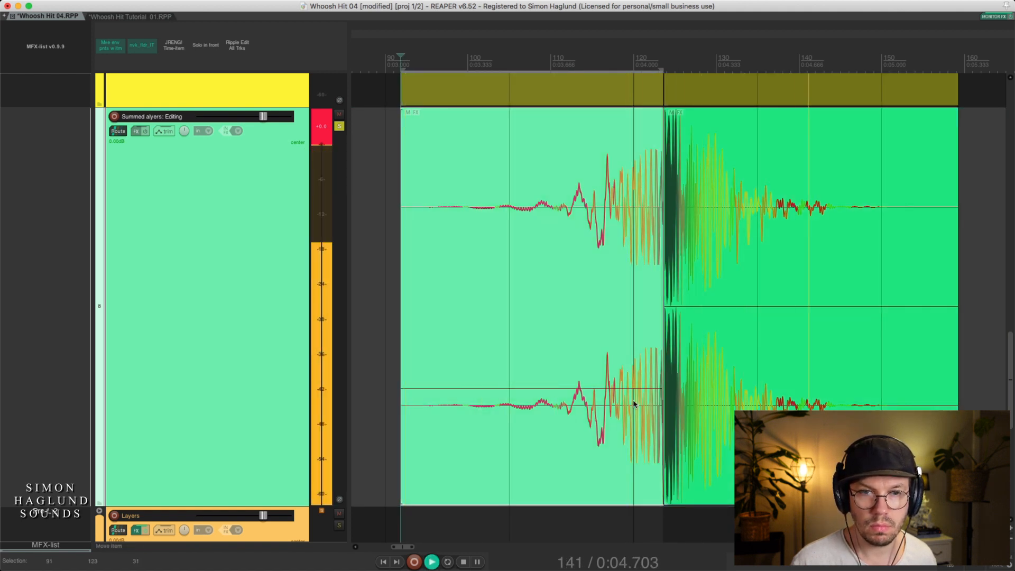
pyautogui.press('space')
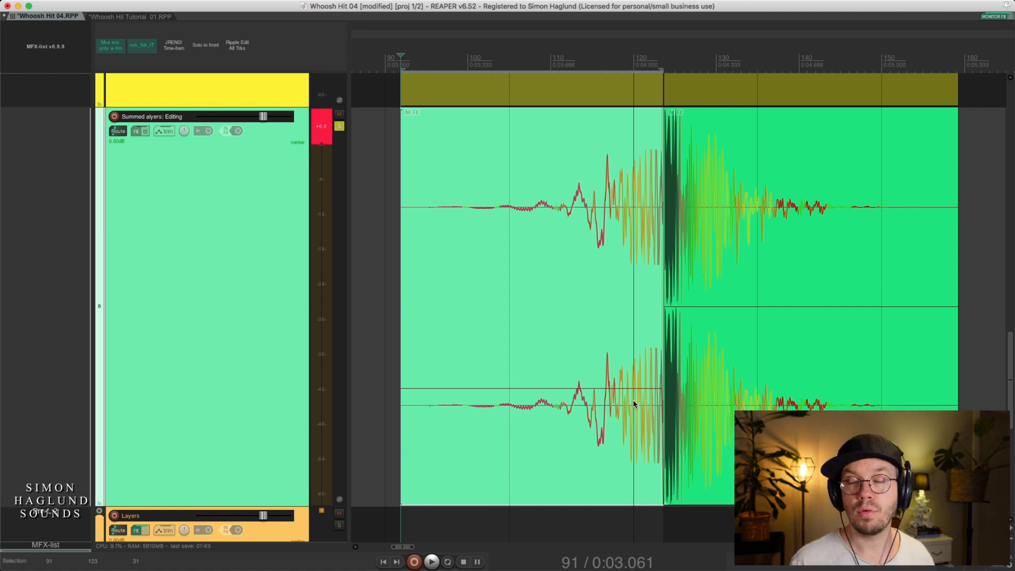
pyautogui.moveTo(553, 37); pyautogui.dragTo(818, 30)
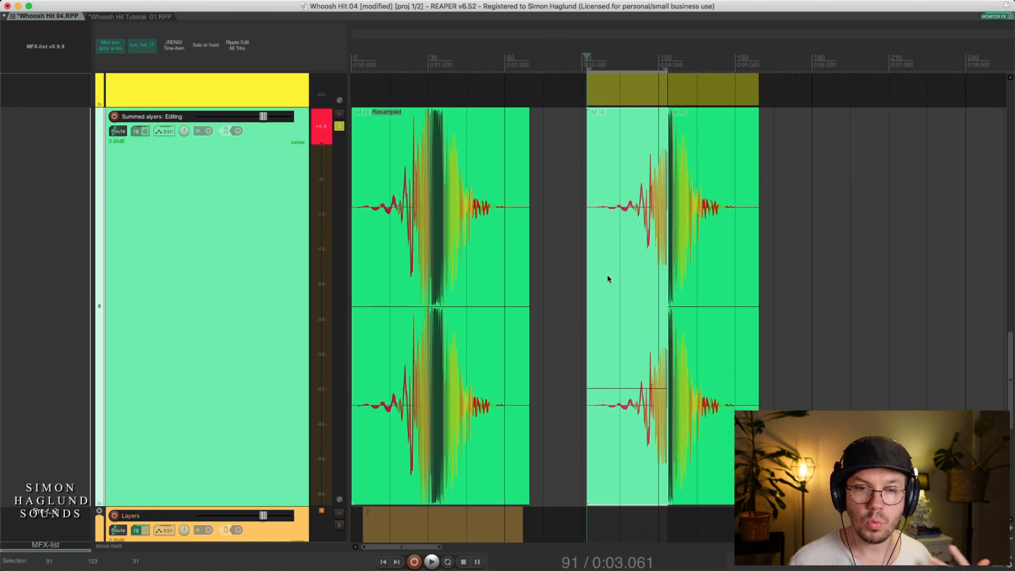
pyautogui.click(717, 340)
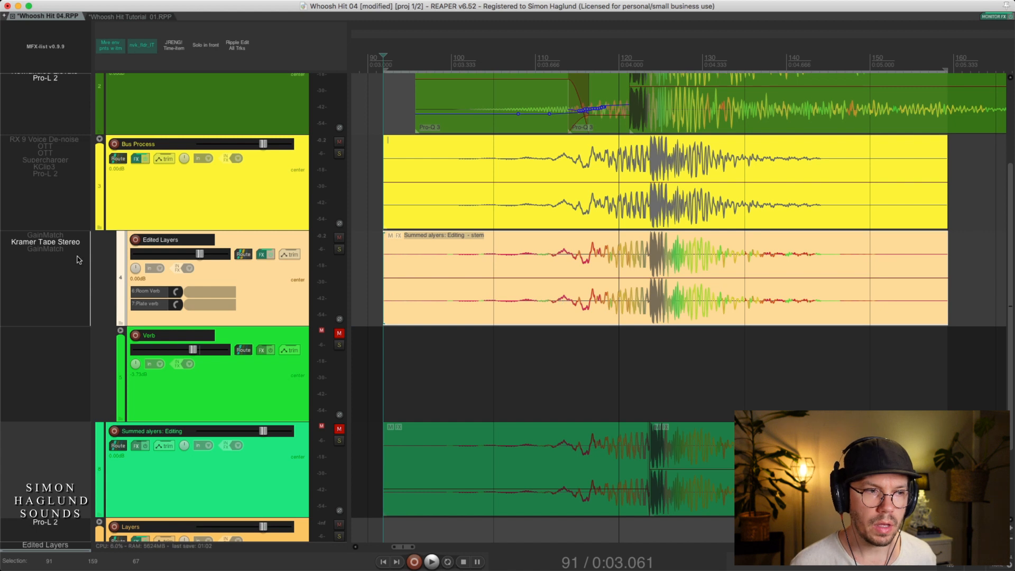
# Bypass the effects on the Edited Layers track, solo it and play the stem without processing
pyautogui.click(270, 255)
pyautogui.press('F6')
pyautogui.press('space')
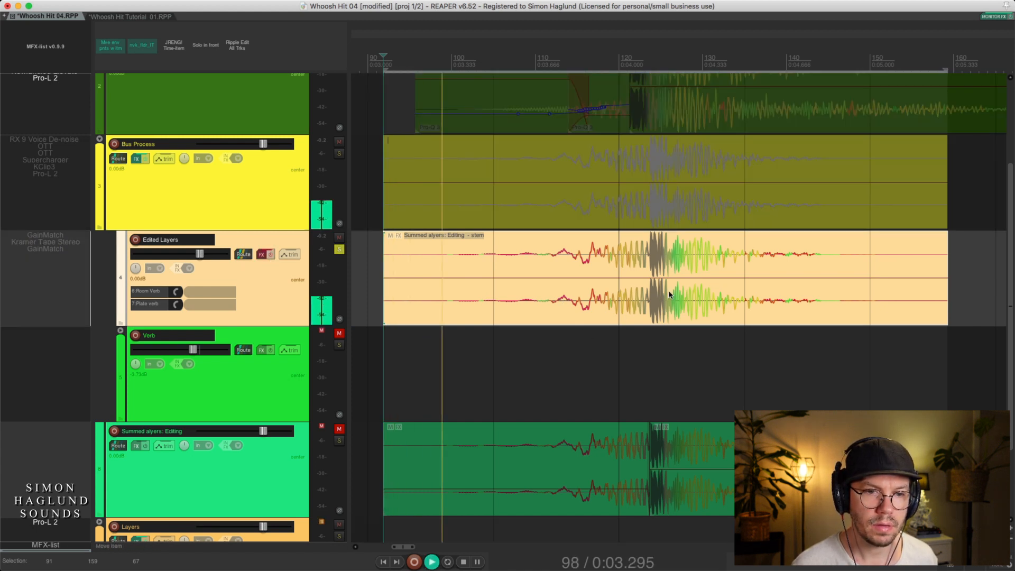
pyautogui.press('space')
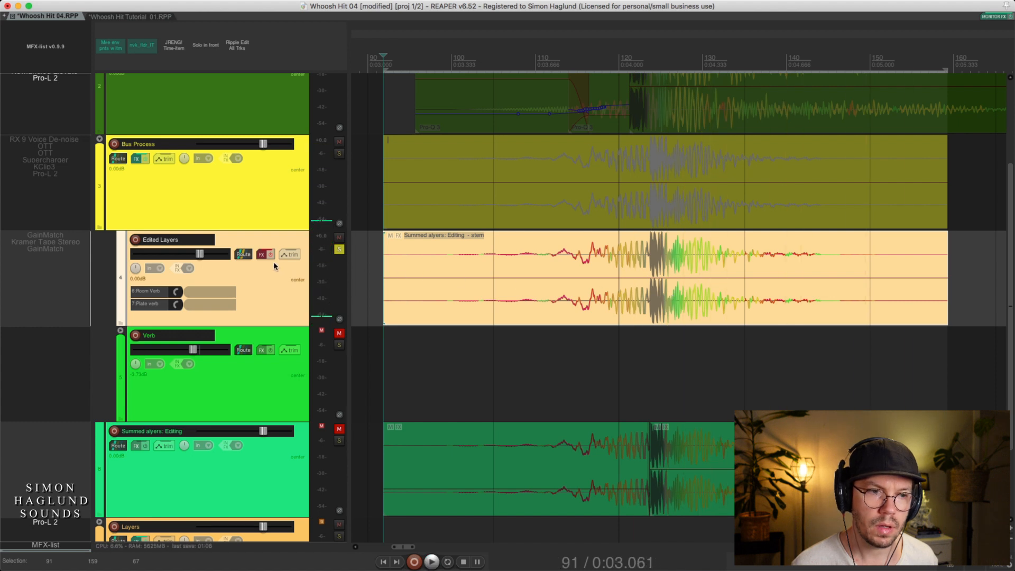
# Re-enable the Edited Layers effects and play the stem with the Kramer Tape Stereo plug-in open for inspection
pyautogui.click(270, 255)
pyautogui.click(42, 246)
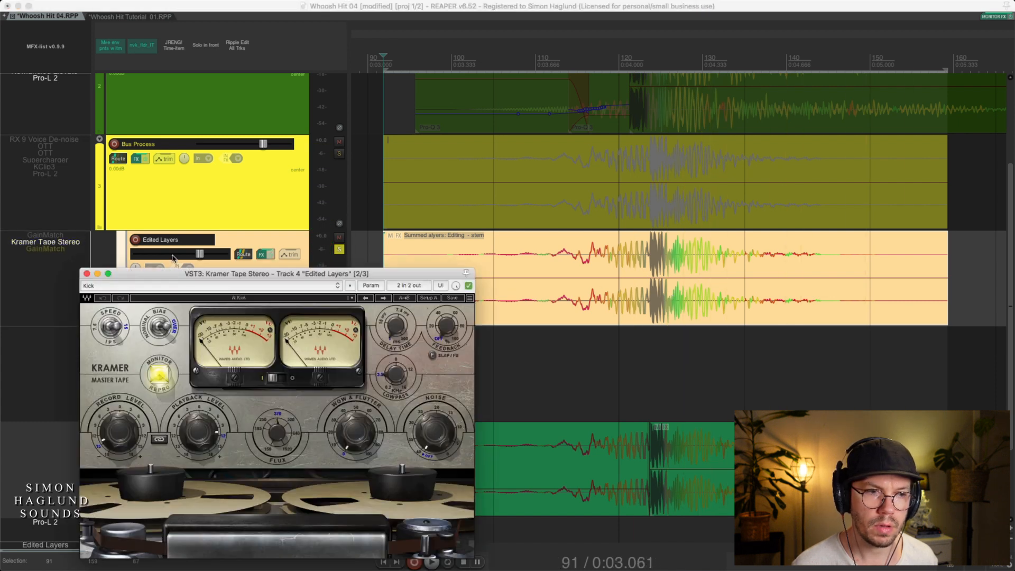
pyautogui.press('space')
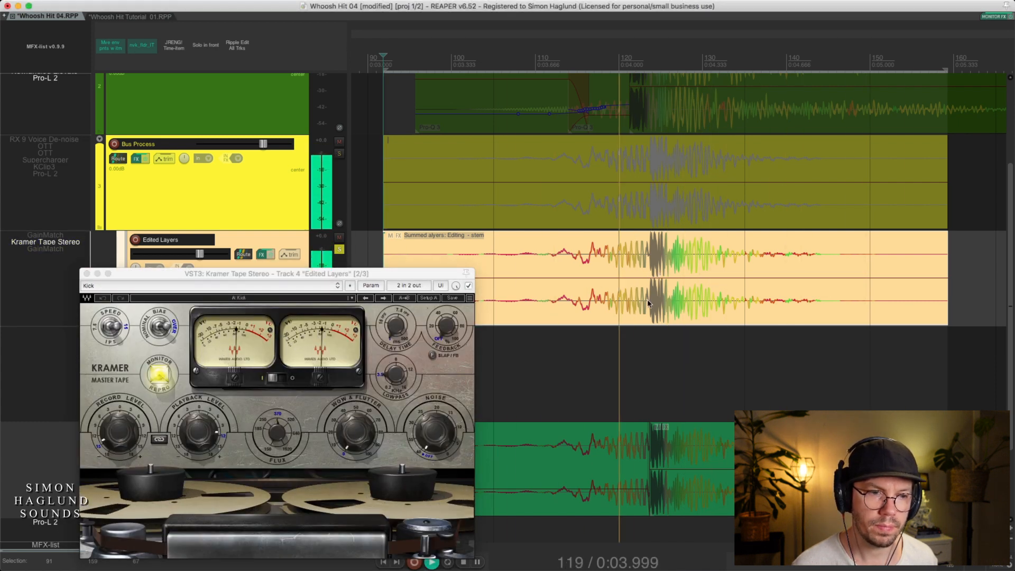
pyautogui.press('space')
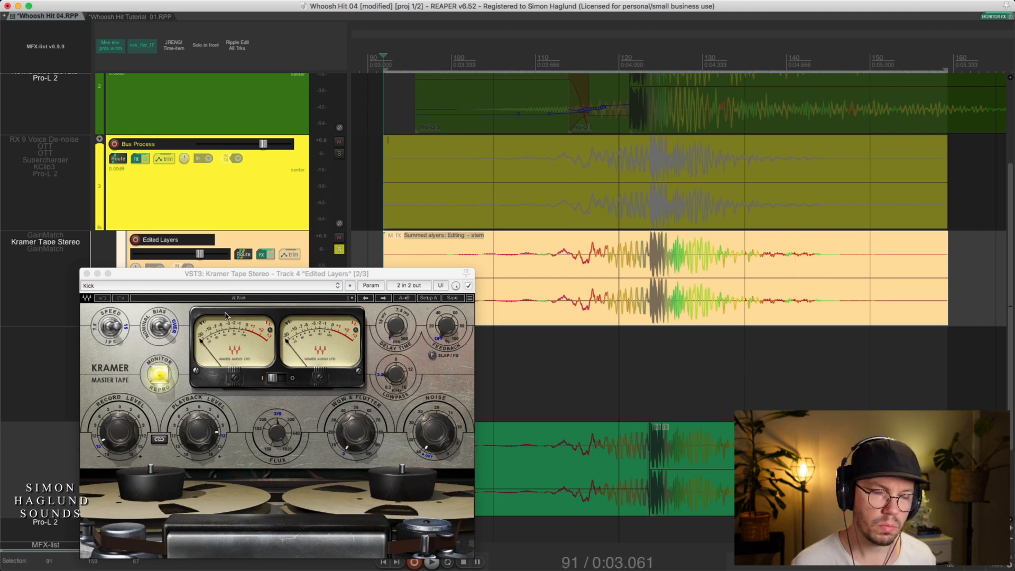
pyautogui.click(87, 274)
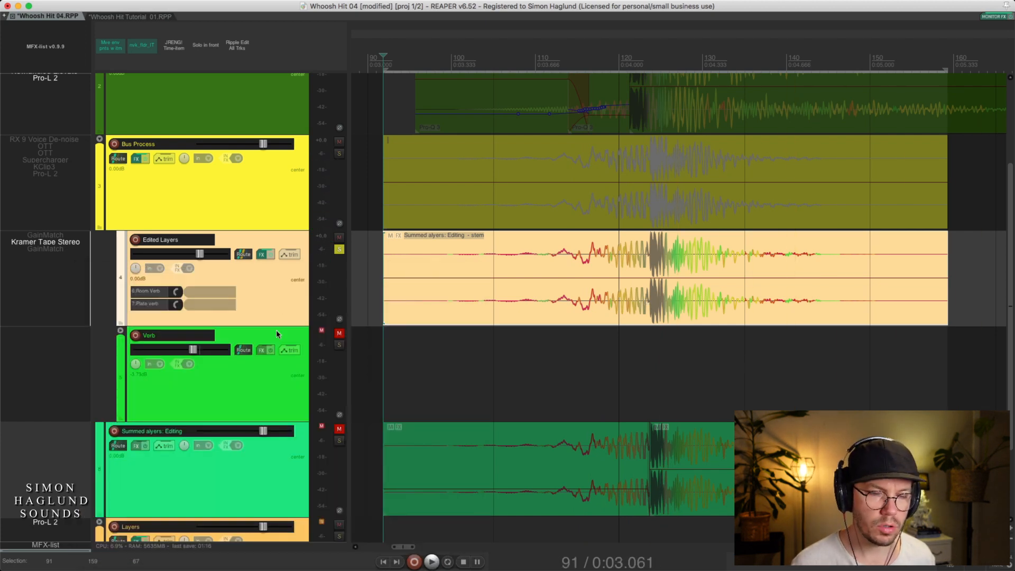
# Expand the Verb folder track to show its Room Verb and Plate verb tracks
pyautogui.click(251, 384)
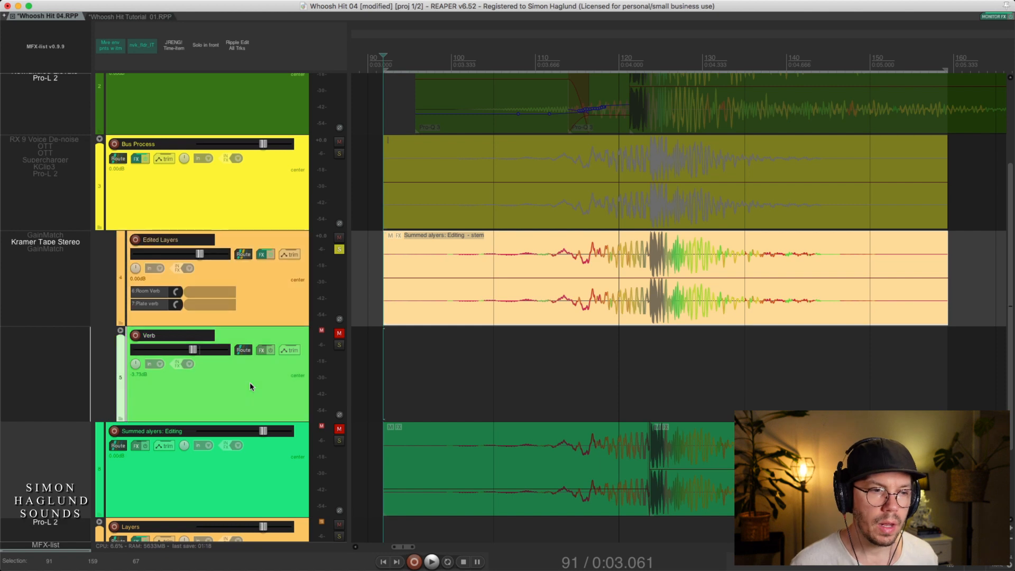
pyautogui.press('Tab')
pyautogui.press('Tab')
pyautogui.press('Tab')
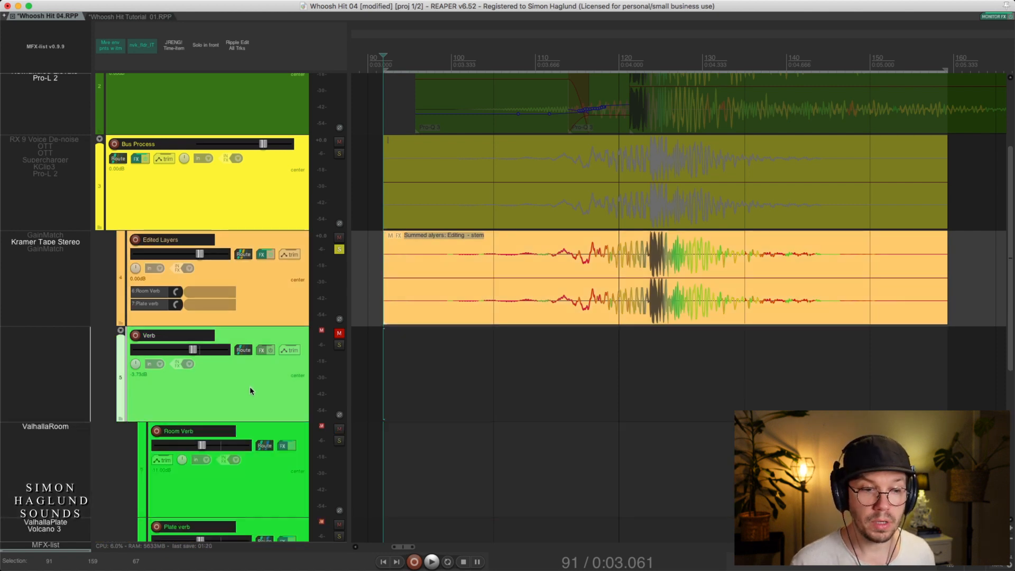
pyautogui.scroll(-4, 251, 389)
pyautogui.scroll(2, 249, 360)
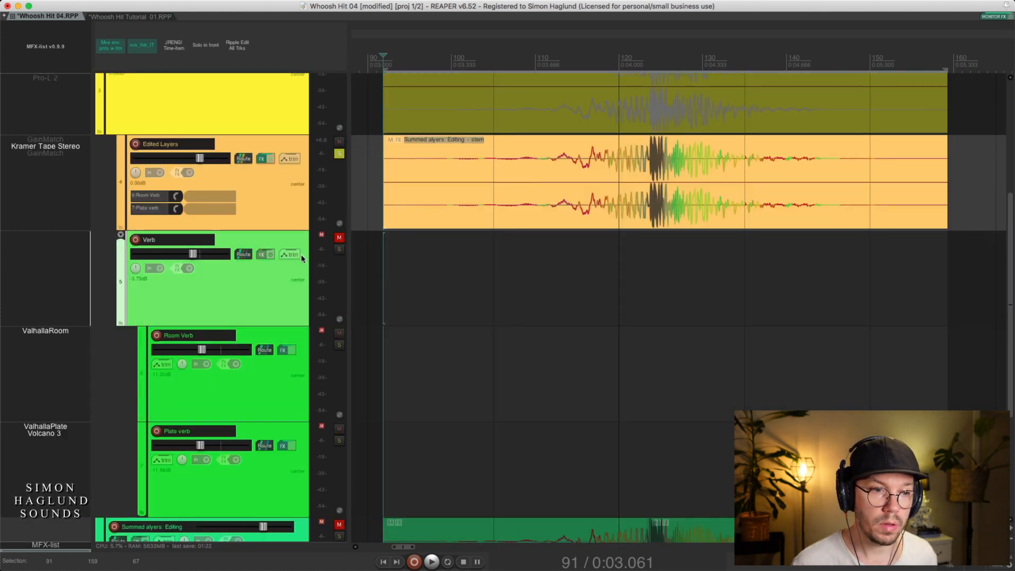
# Unmute the Verb folder track and mute the Plate verb track, leaving Room Verb selected
pyautogui.click(339, 237)
pyautogui.click(277, 387)
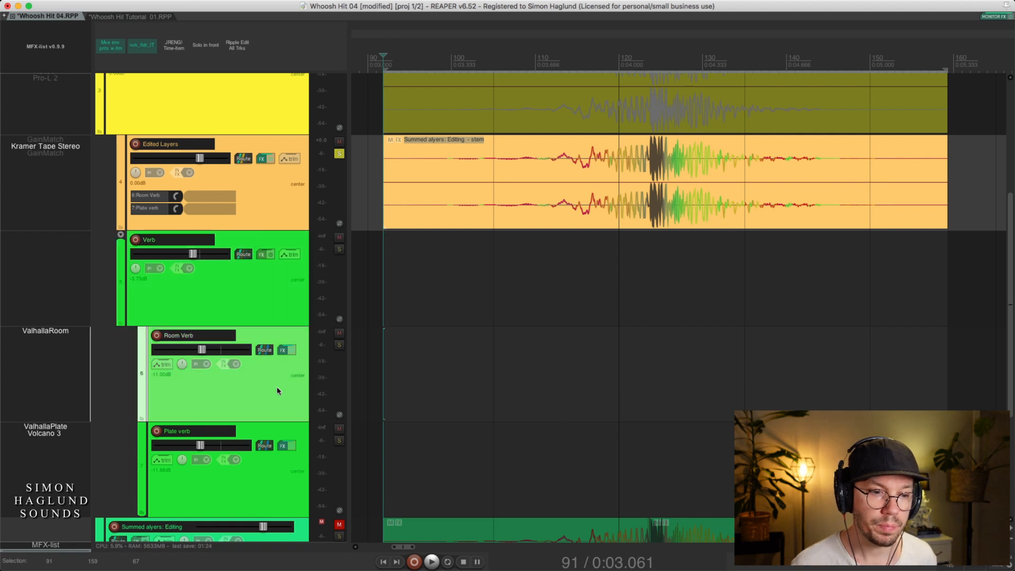
pyautogui.click(339, 429)
pyautogui.click(273, 405)
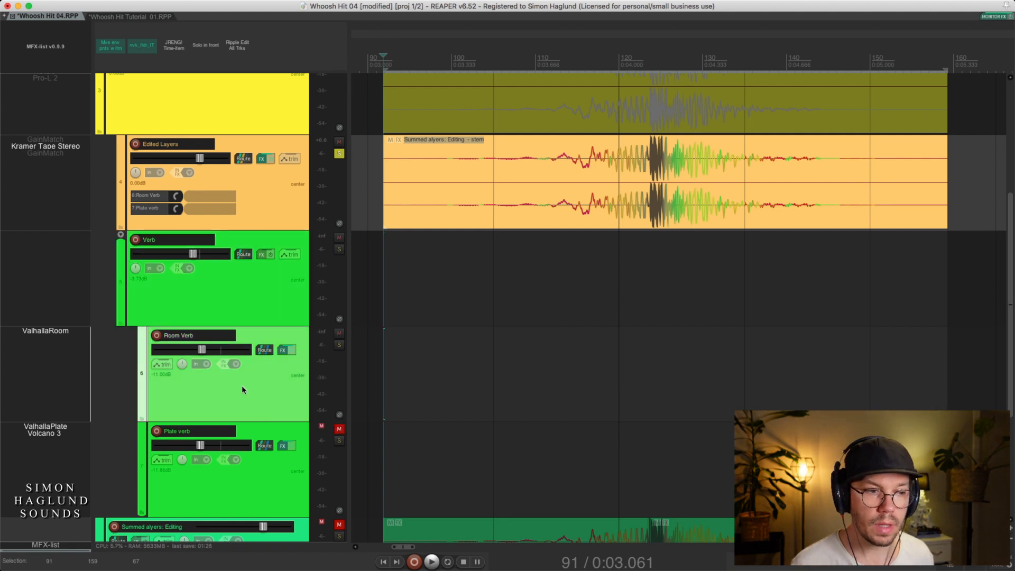
# Open the ValhallaPlate plug-in of the Plate verb track and move its window clear of the track controls
pyautogui.click(60, 332)
pyautogui.click(61, 333)
pyautogui.click(46, 433)
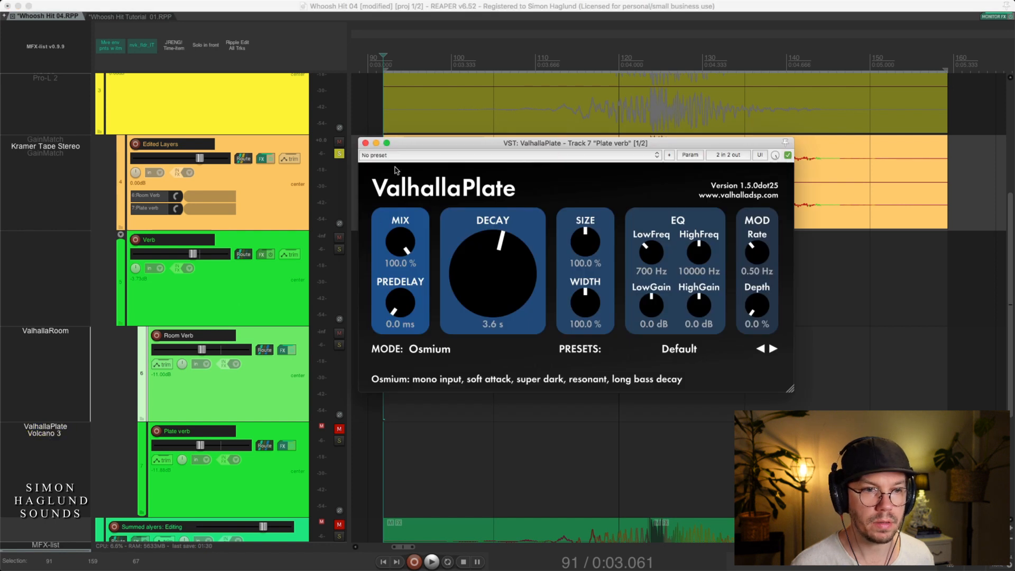
pyautogui.moveTo(402, 143); pyautogui.dragTo(623, 274)
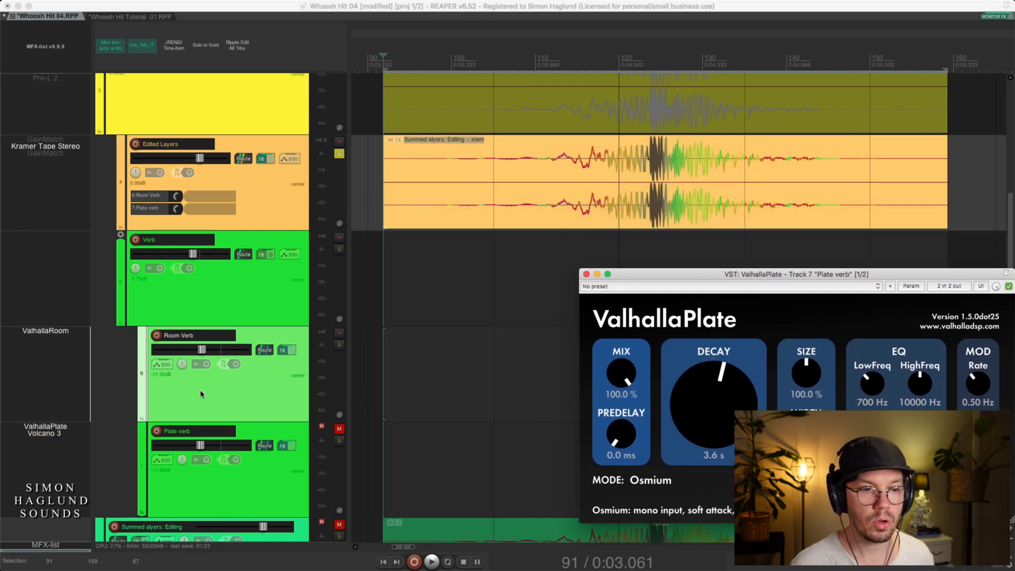
# Examine the Room Verb and Plate verb tracks inside the Verb folder and the sends feeding them from Edited Layers
pyautogui.click(268, 472)
pyautogui.click(262, 395)
pyautogui.click(277, 485)
pyautogui.click(260, 408)
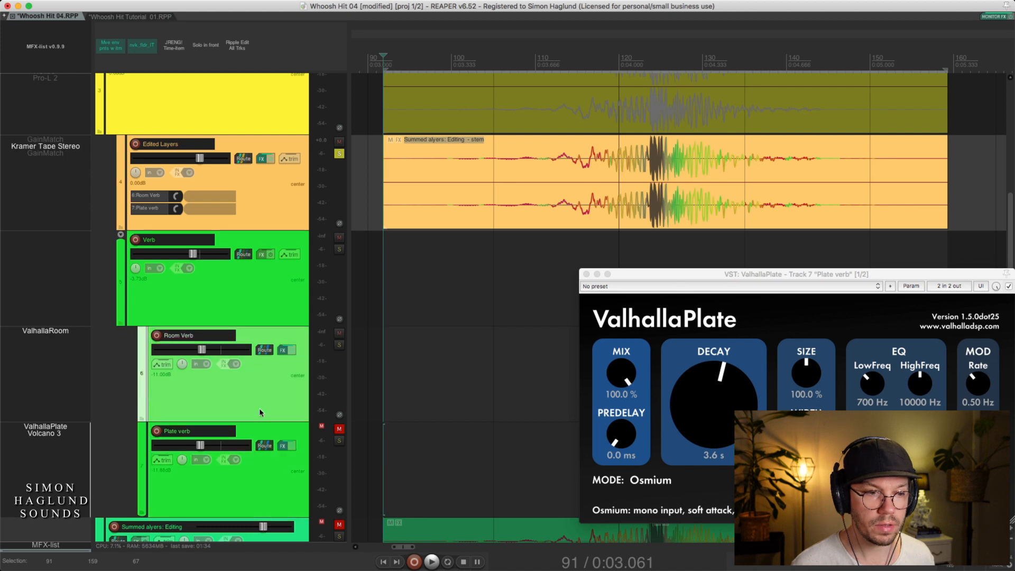
pyautogui.doubleClick(227, 283)
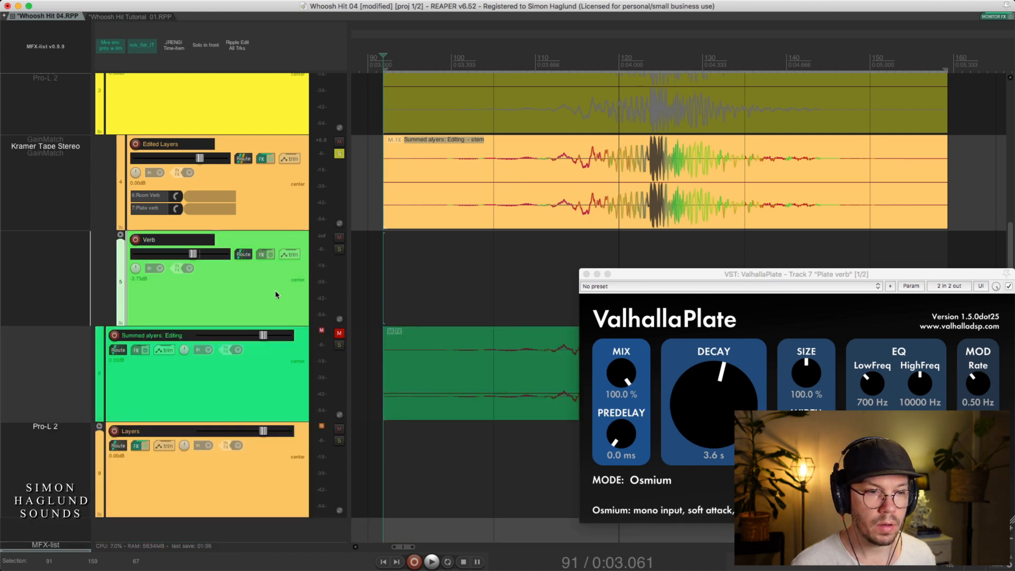
pyautogui.scroll(4, 271, 290)
pyautogui.click(268, 392)
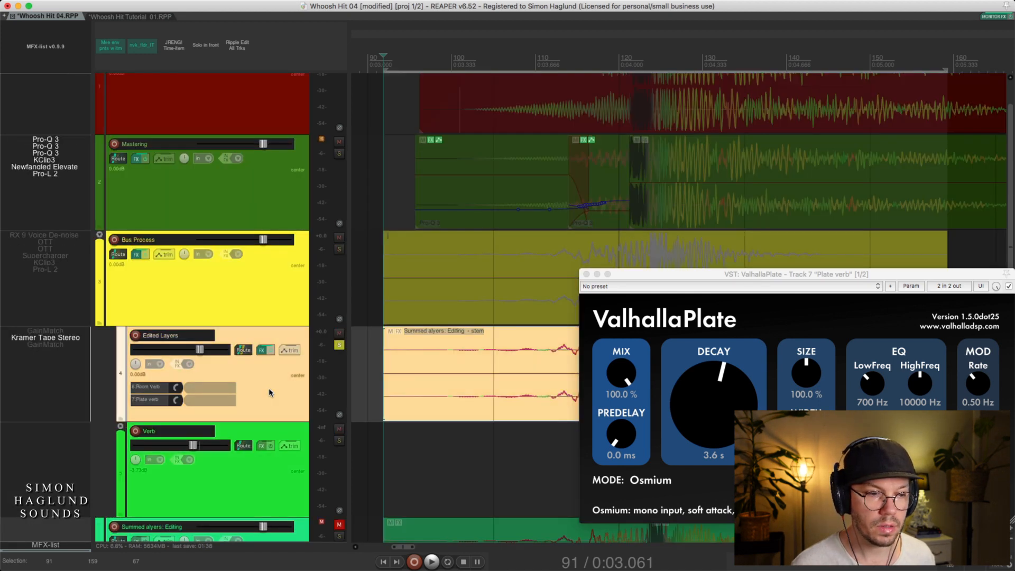
pyautogui.scroll(-4, 269, 391)
pyautogui.doubleClick(256, 236)
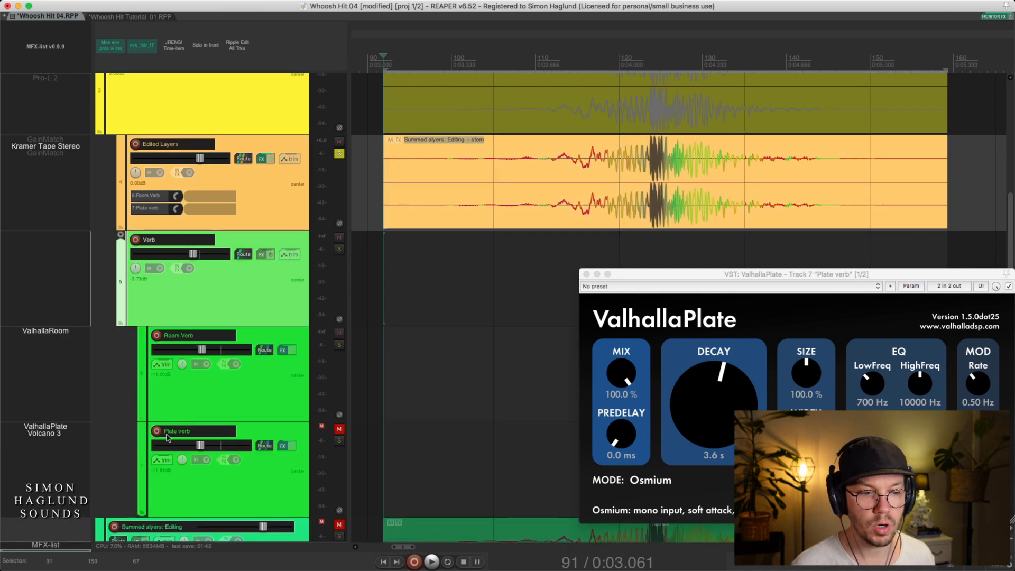
pyautogui.scroll(2, 208, 301)
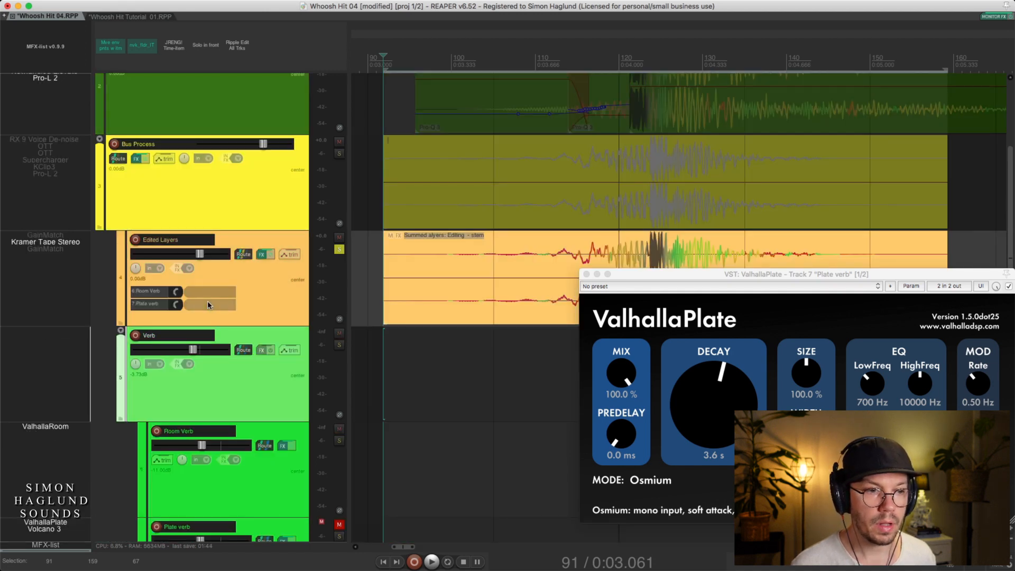
pyautogui.doubleClick(212, 382)
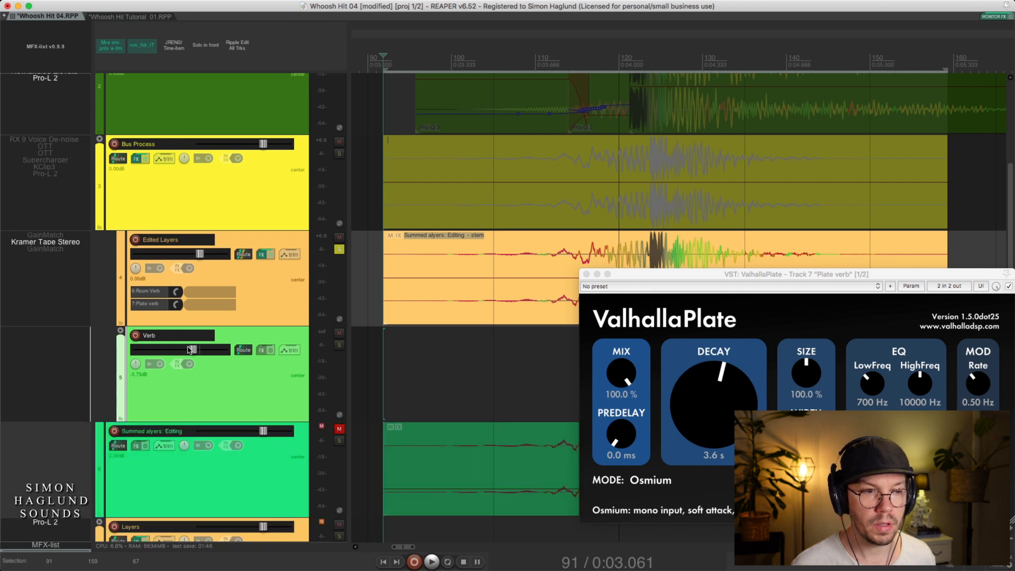
# Collapse and re-expand the Bus Process folder to check that it contains the Edited Layers and Verb tracks
pyautogui.click(265, 296)
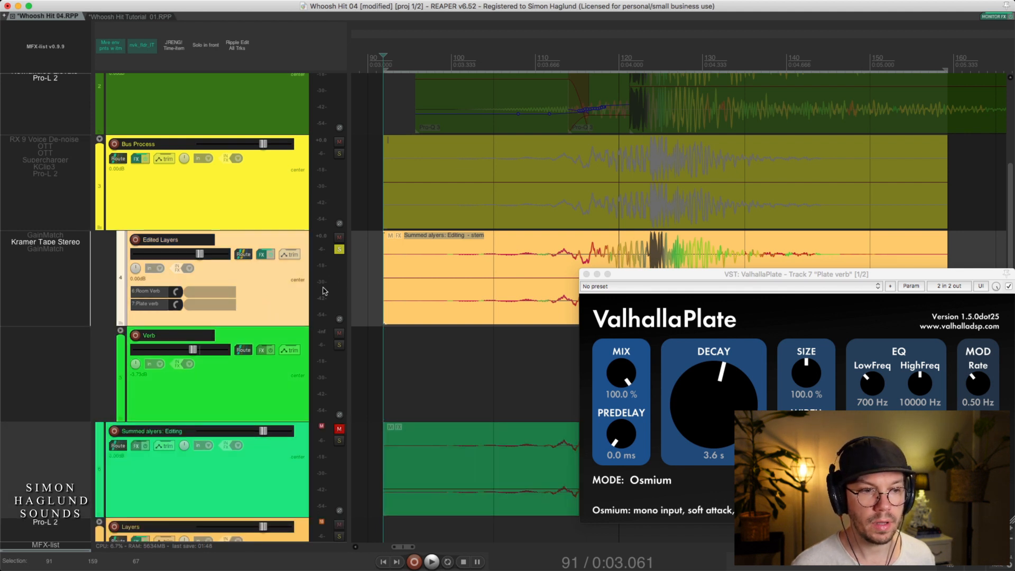
pyautogui.doubleClick(229, 197)
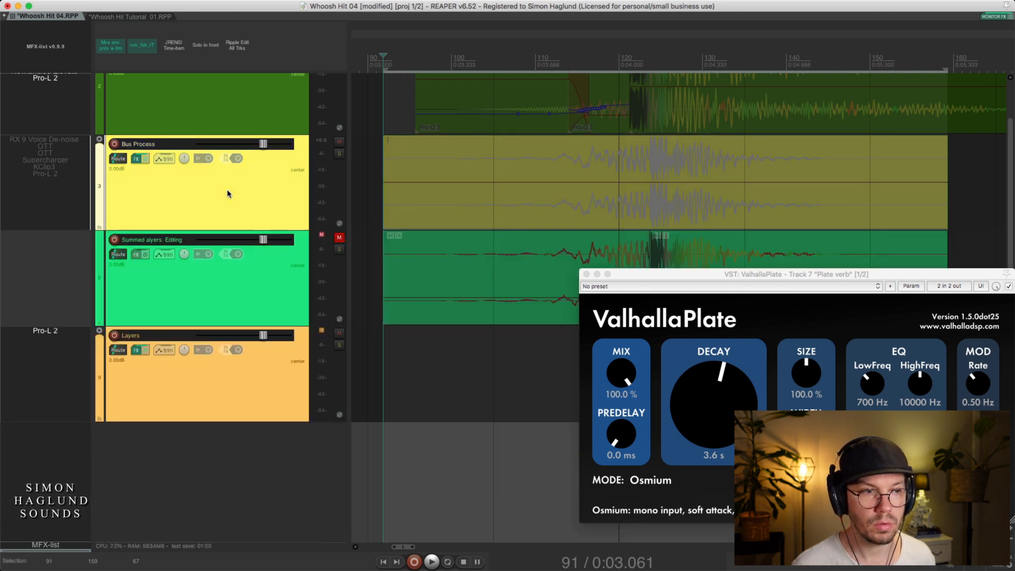
pyautogui.doubleClick(280, 196)
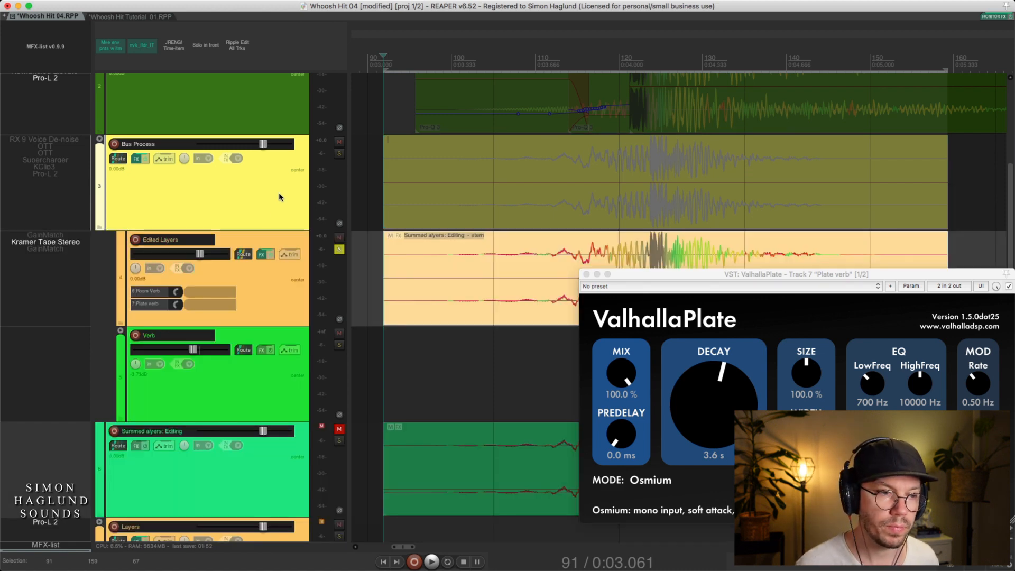
# Expand the Verb folder again, solo only its Room Verb track and select the Edited Layers stem item
pyautogui.click(259, 397)
pyautogui.scroll(-2, 259, 398)
pyautogui.scroll(-1, 253, 389)
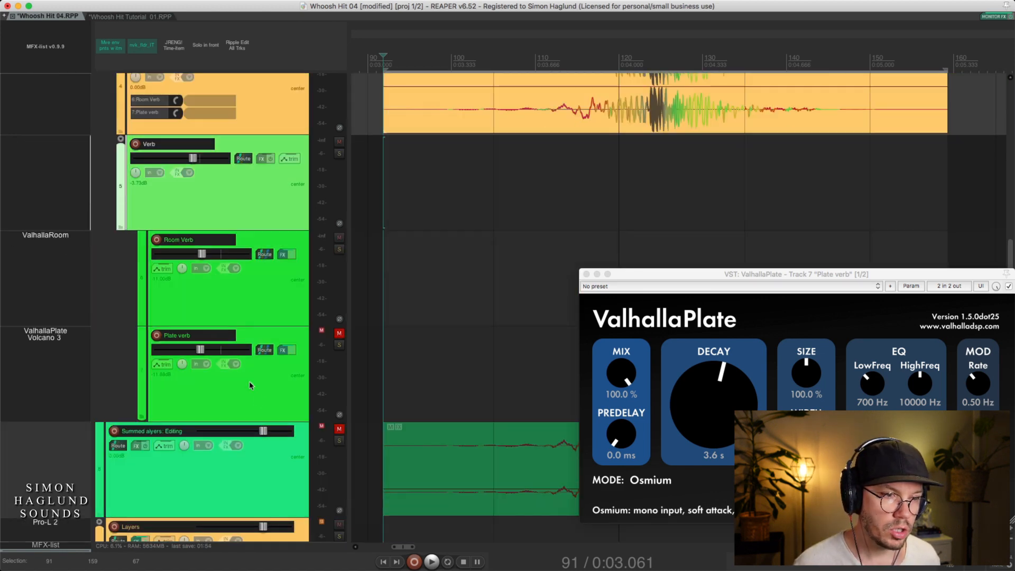
pyautogui.scroll(1, 264, 312)
pyautogui.click(244, 365)
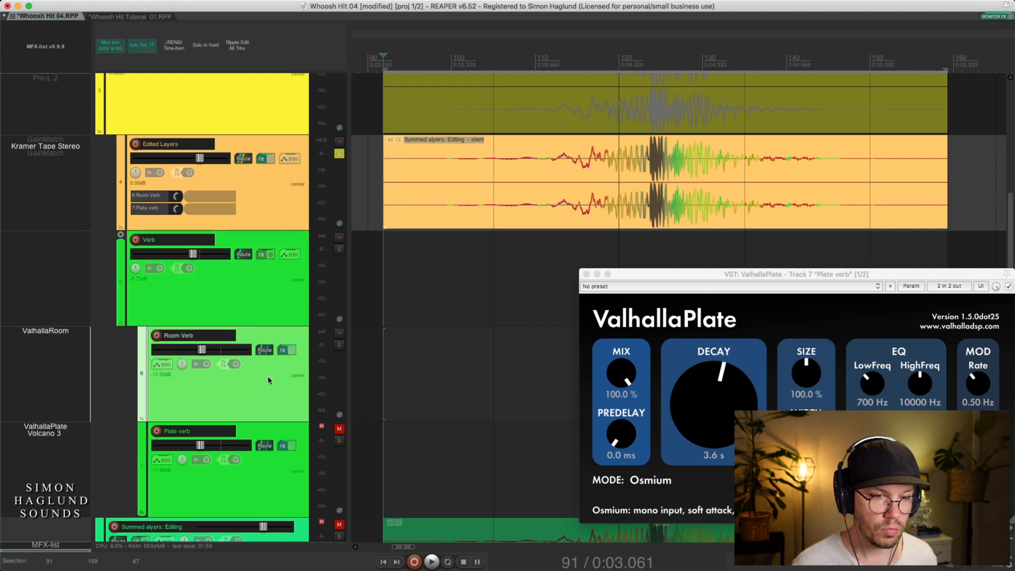
pyautogui.keyDown('alt'); pyautogui.keyDown('super'); pyautogui.click(337, 347); pyautogui.keyUp('super'); pyautogui.keyUp('alt')
pyautogui.click(449, 225)
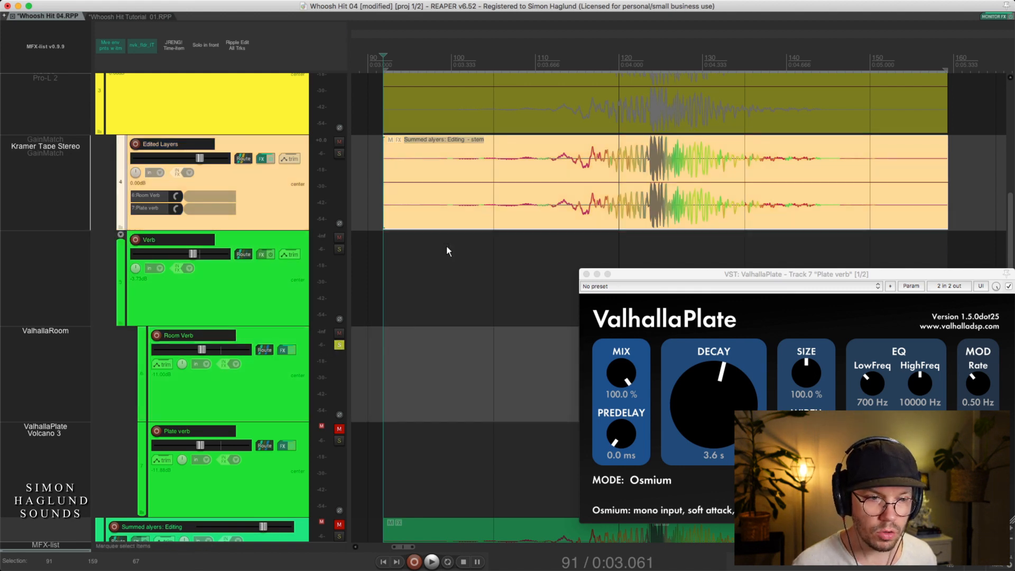
# Open the ValhallaRoom plug-in of the Room Verb track and move its window away from the track controls
pyautogui.doubleClick(53, 332)
pyautogui.moveTo(308, 102); pyautogui.dragTo(514, 232)
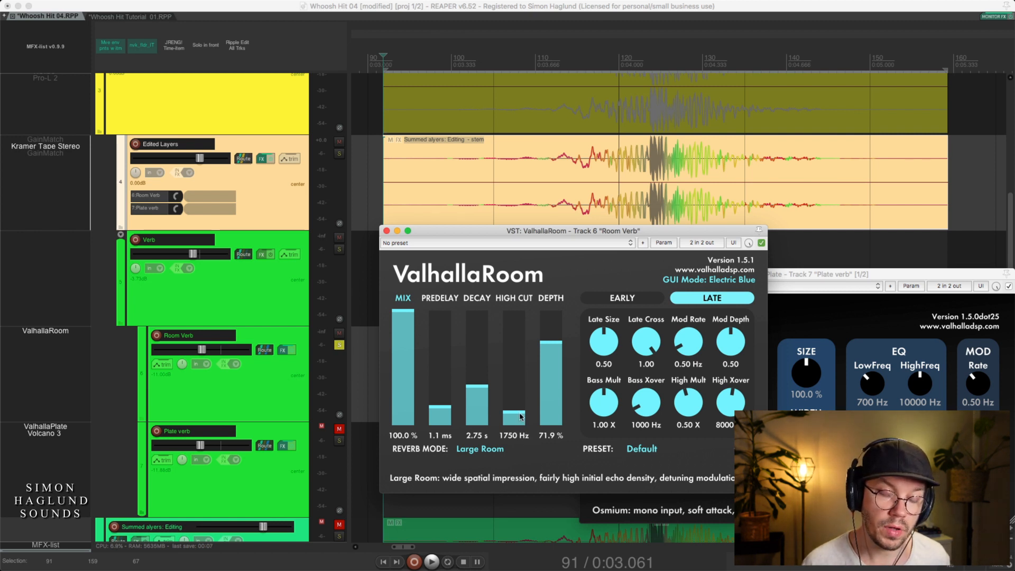
# Move the ValhallaRoom window clear of the stem item, audition the soloed Room Verb and close the plug-in
pyautogui.moveTo(496, 230); pyautogui.dragTo(610, 287)
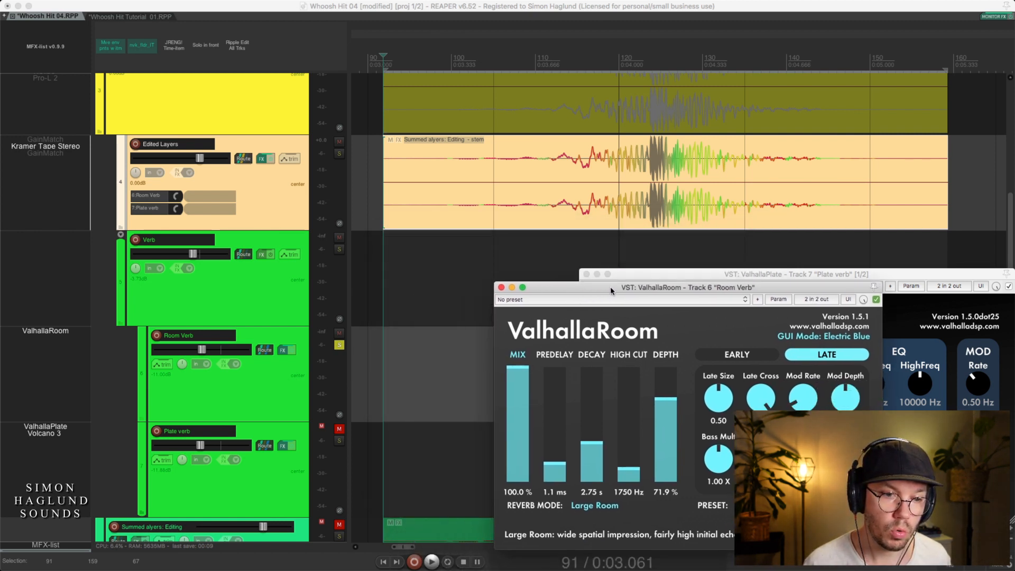
pyautogui.click(439, 217)
pyautogui.press('space')
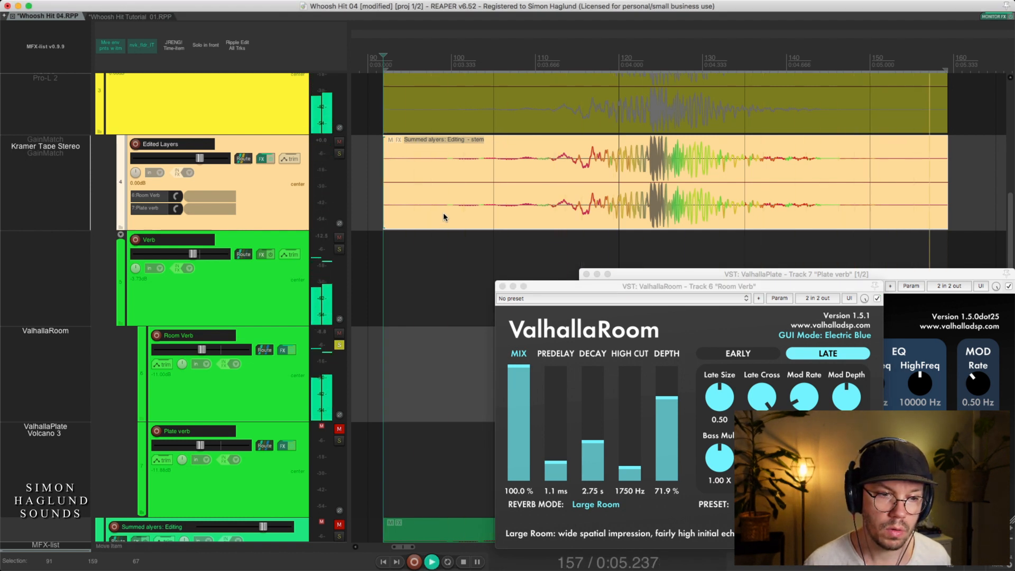
pyautogui.press('space')
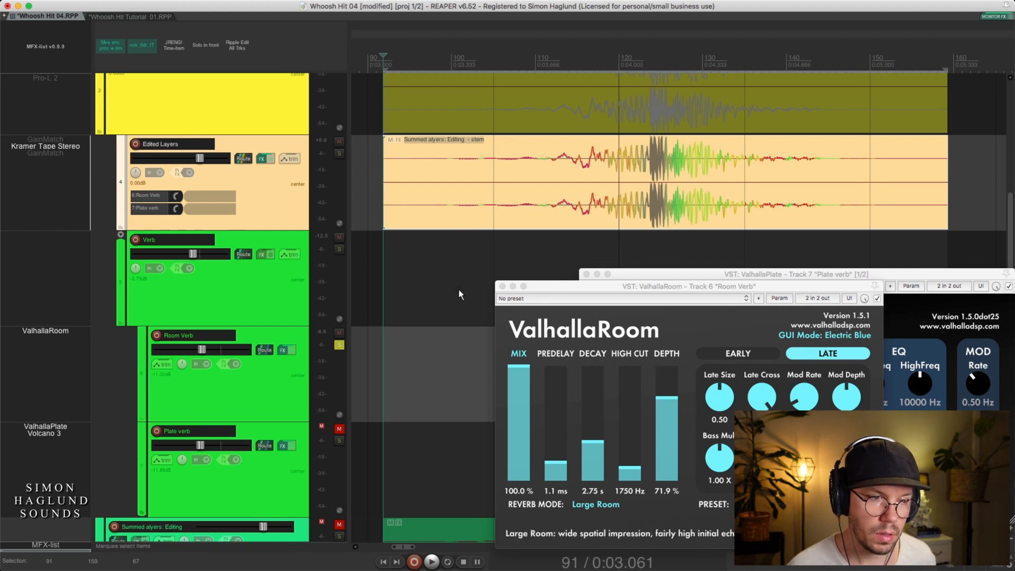
pyautogui.click(500, 287)
# Solo the Plate verb track and arrange its ValhallaPlate and Volcano 3 windows side by side to examine the reverb and filter settings
pyautogui.click(259, 485)
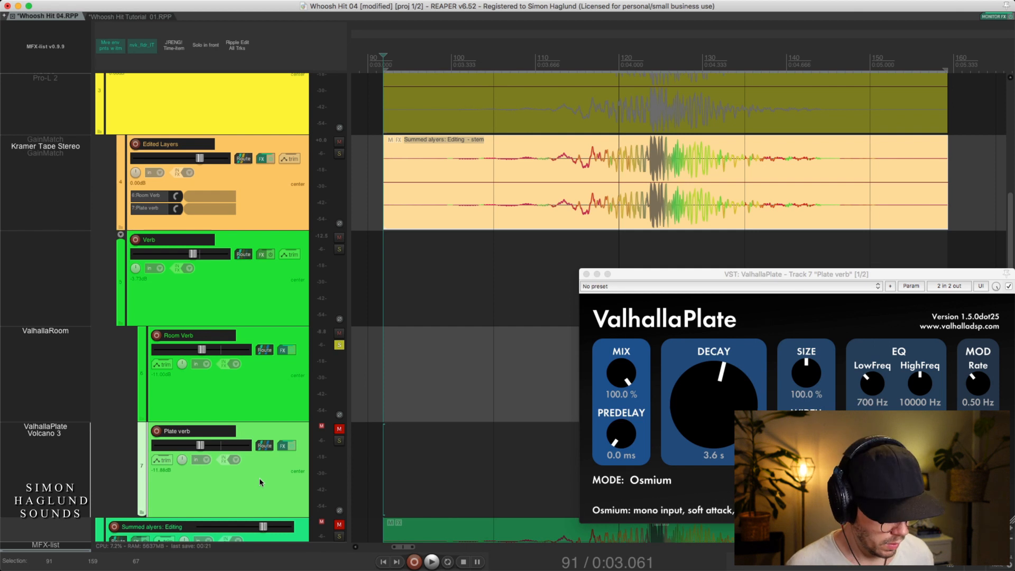
pyautogui.press('F6')
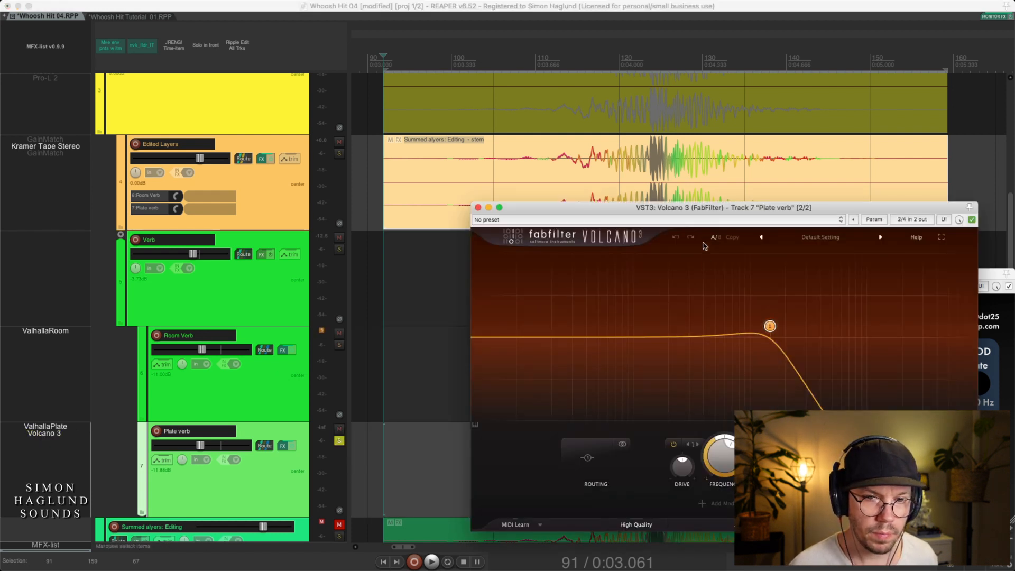
pyautogui.moveTo(708, 210); pyautogui.dragTo(740, 301)
pyautogui.moveTo(734, 272); pyautogui.dragTo(180, 203)
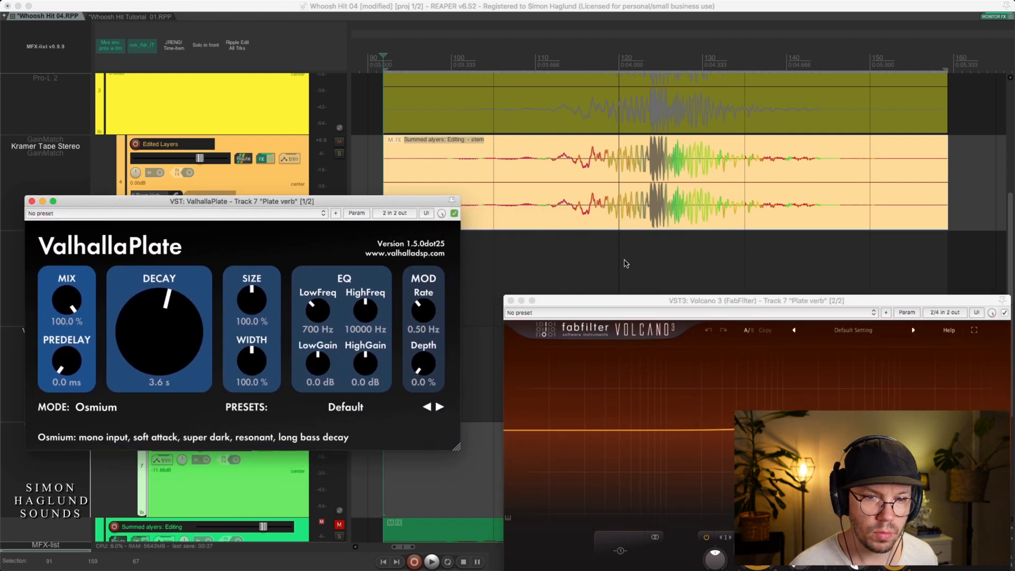
pyautogui.moveTo(629, 300); pyautogui.dragTo(591, 197)
pyautogui.moveTo(423, 202); pyautogui.dragTo(425, 261)
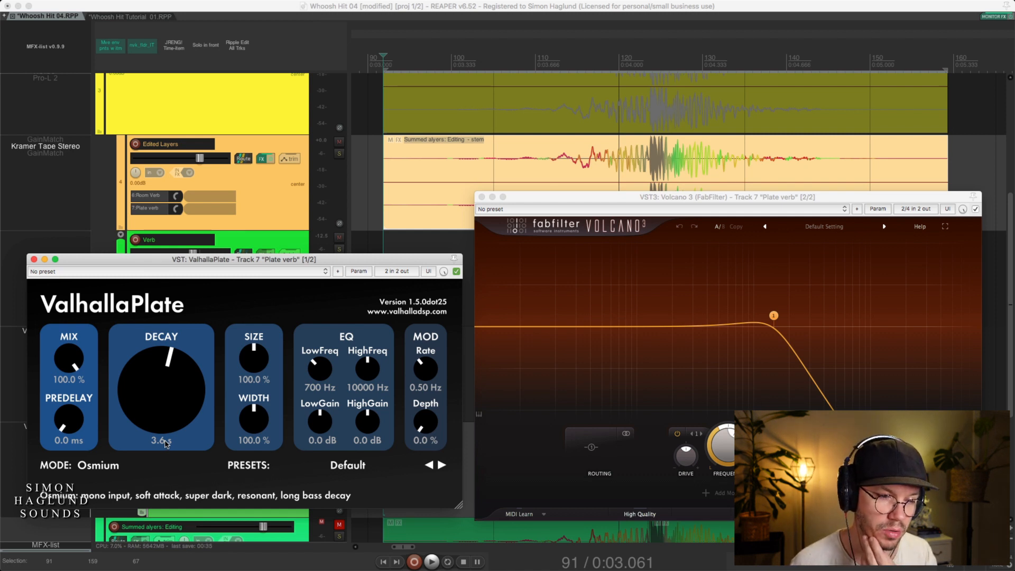
pyautogui.moveTo(783, 338)
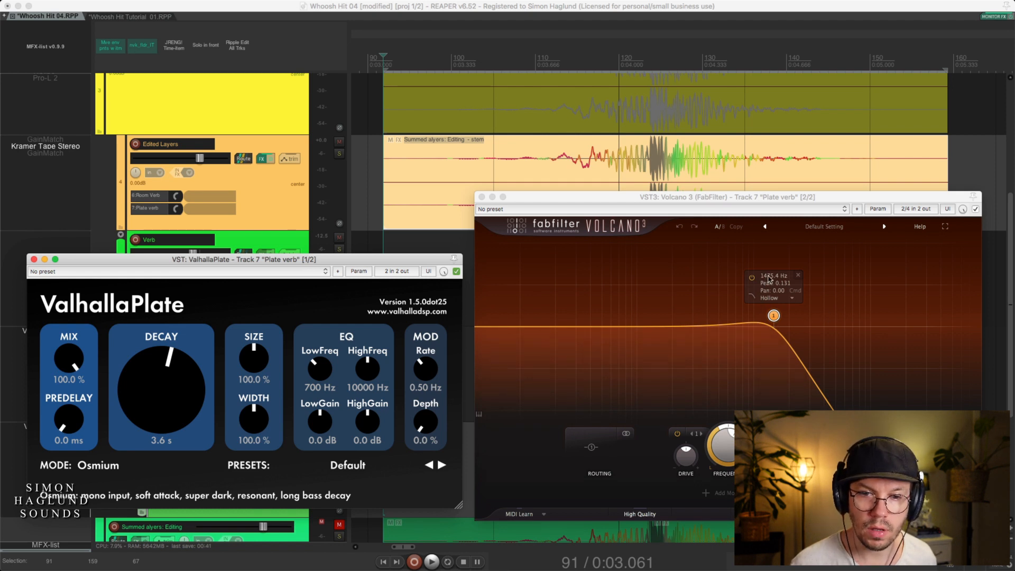
# Close the ValhallaPlate and Volcano 3 windows and play the stem through the soloed Plate verb
pyautogui.click(34, 259)
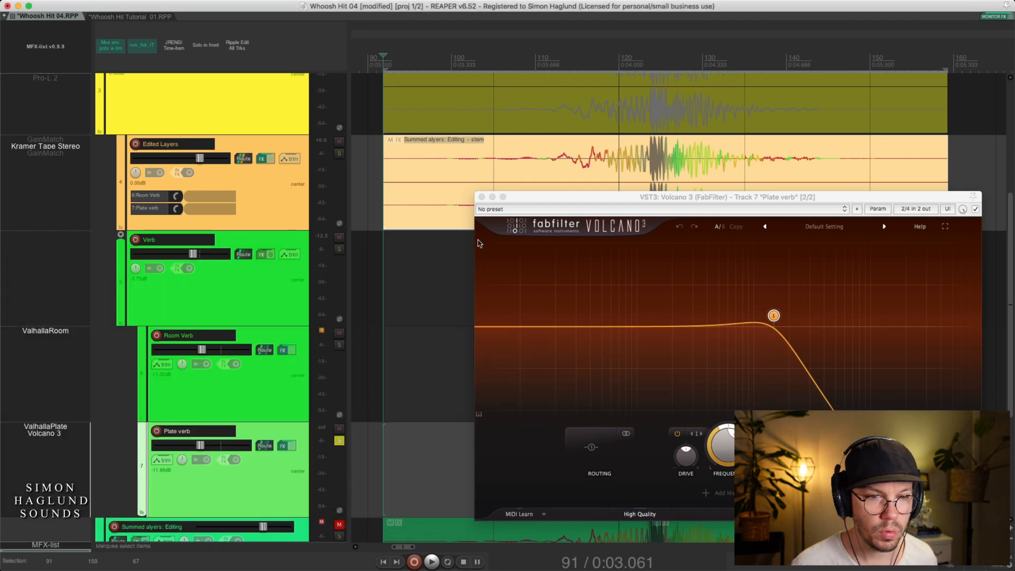
pyautogui.click(481, 197)
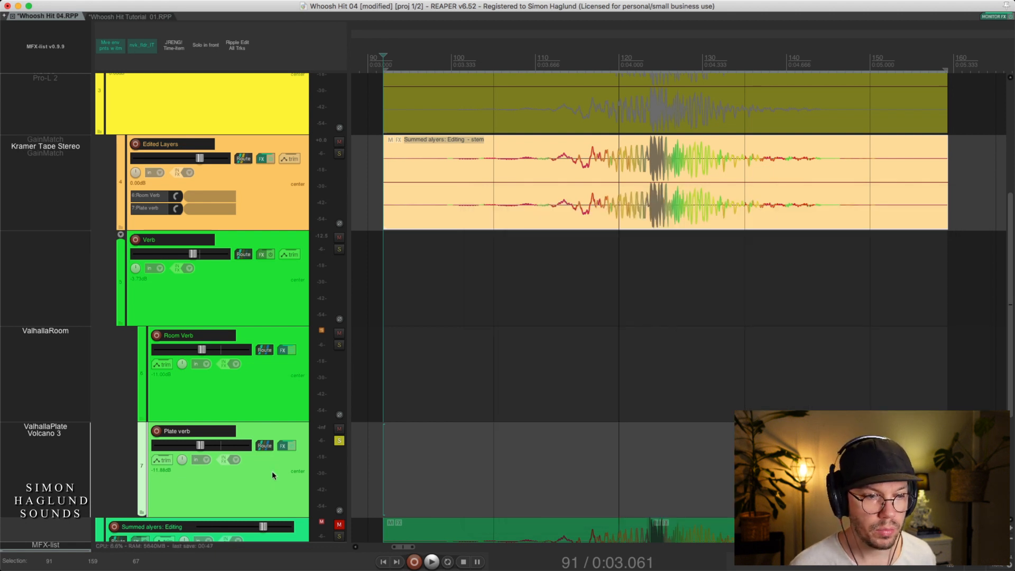
pyautogui.click(465, 214)
pyautogui.press('space')
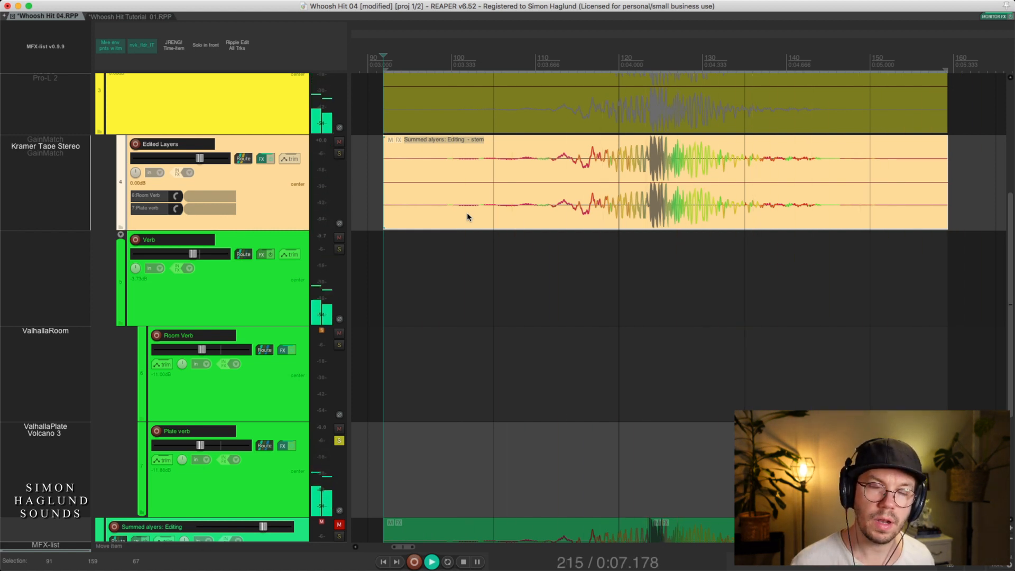
pyautogui.press('space')
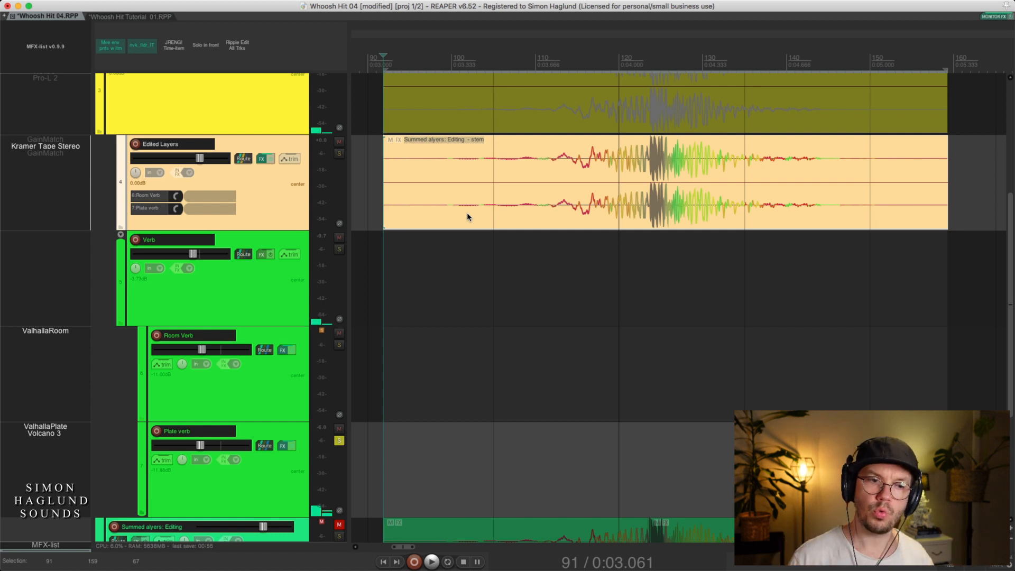
# Solo Room Verb in addition to Plate verb and audition both reverbs together
pyautogui.click(339, 345)
pyautogui.press('space')
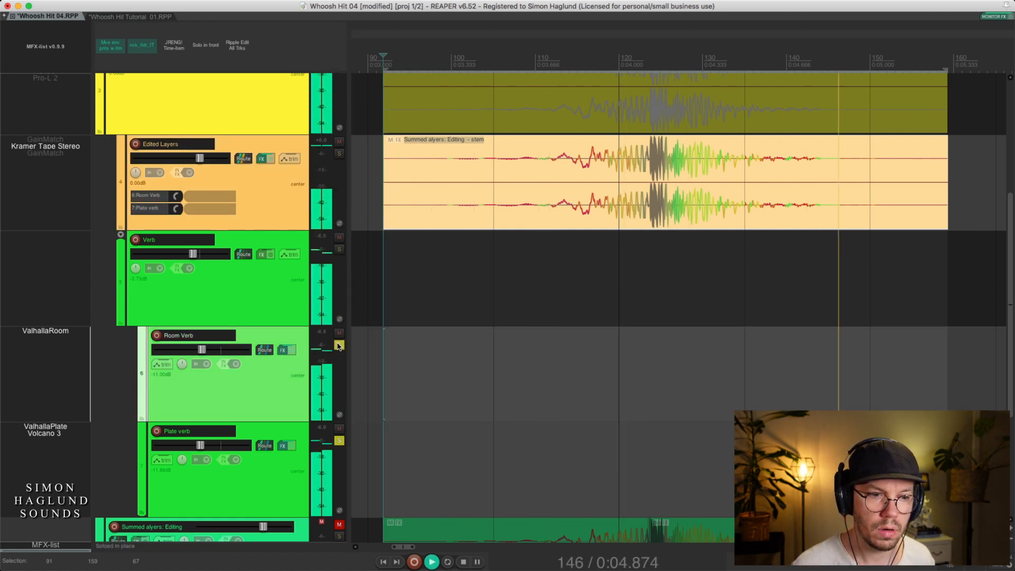
pyautogui.press('space')
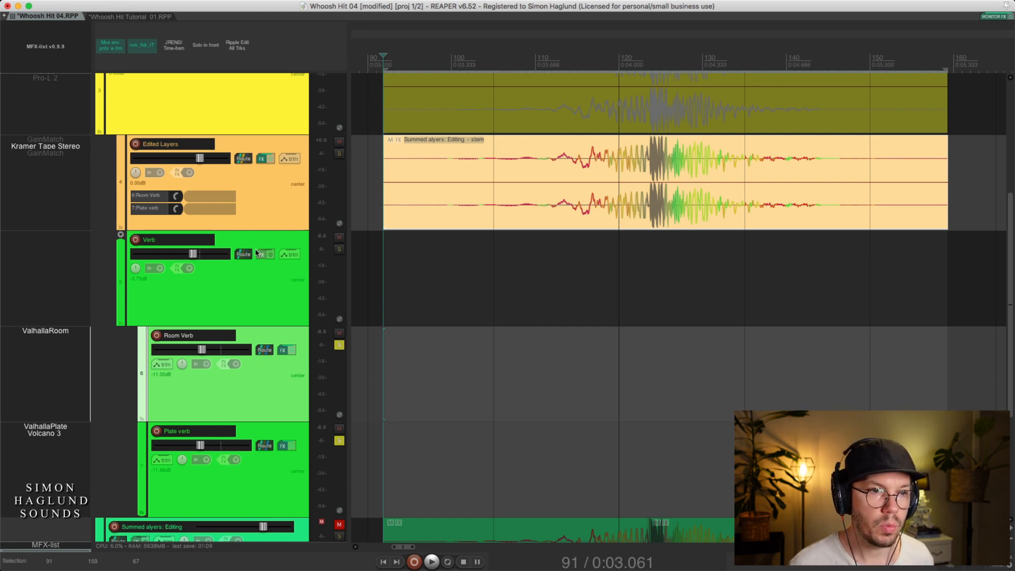
# Solo only the Edited Layers track, collapse the Verb folder and play the stem with its reverb sends
pyautogui.click(272, 208)
pyautogui.press('s')
pyautogui.doubleClick(278, 286)
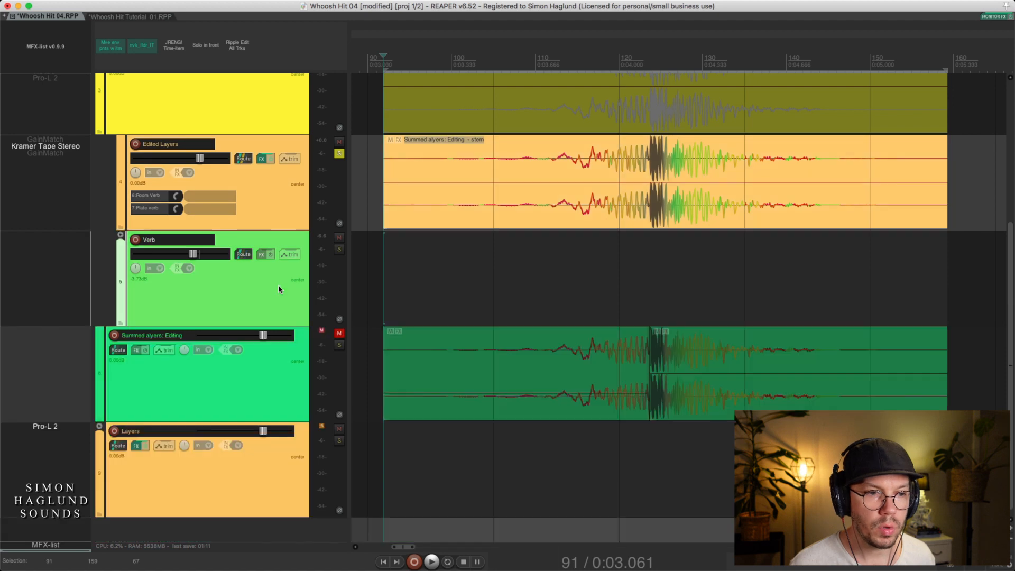
pyautogui.scroll(4, 278, 284)
pyautogui.click(455, 389)
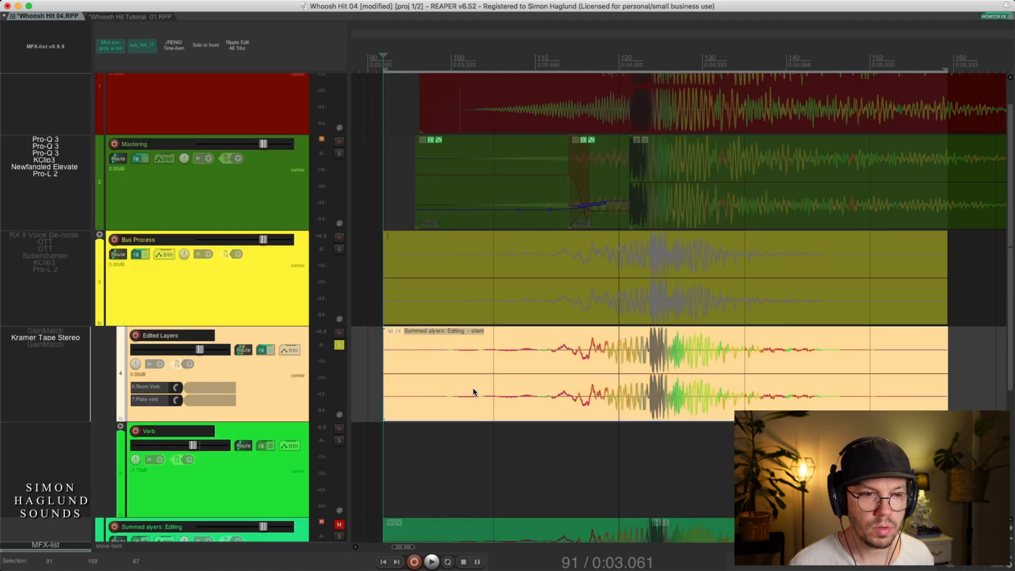
pyautogui.press('space')
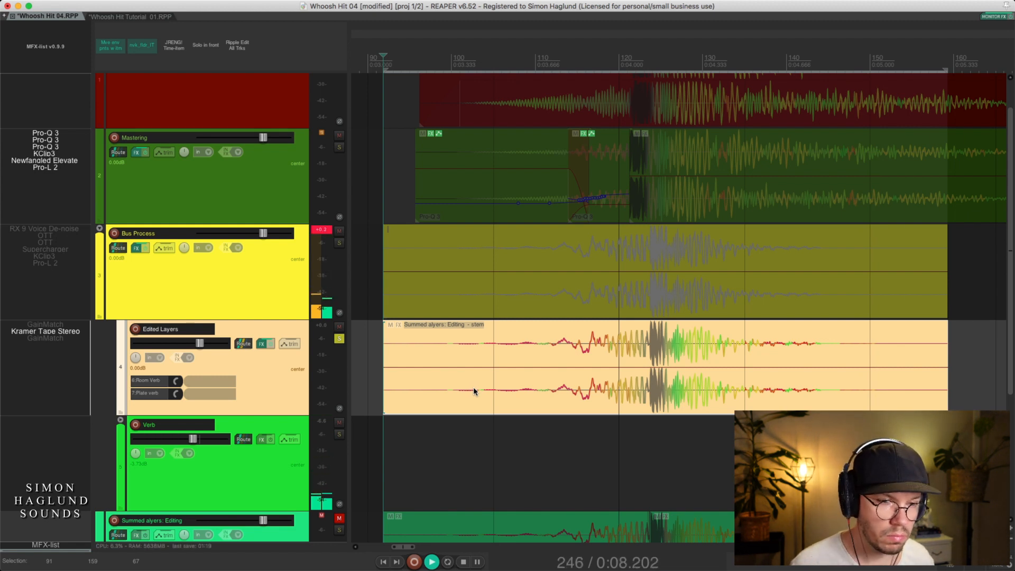
pyautogui.press('space')
# Solo only the Bus Process track, collapse its folder and enlarge the track's height
pyautogui.click(275, 316)
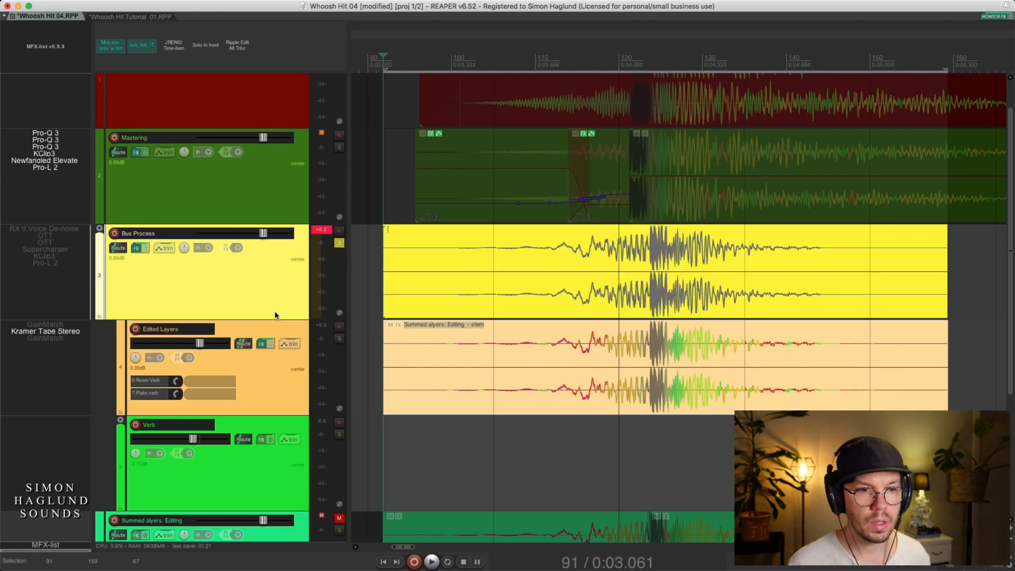
pyautogui.press('f')
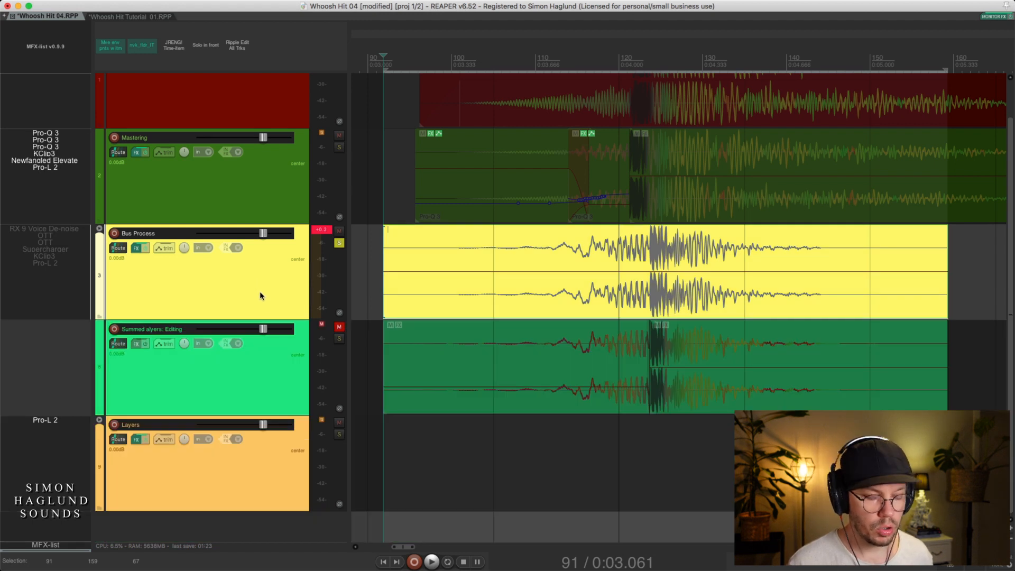
pyautogui.scroll(1, 260, 295)
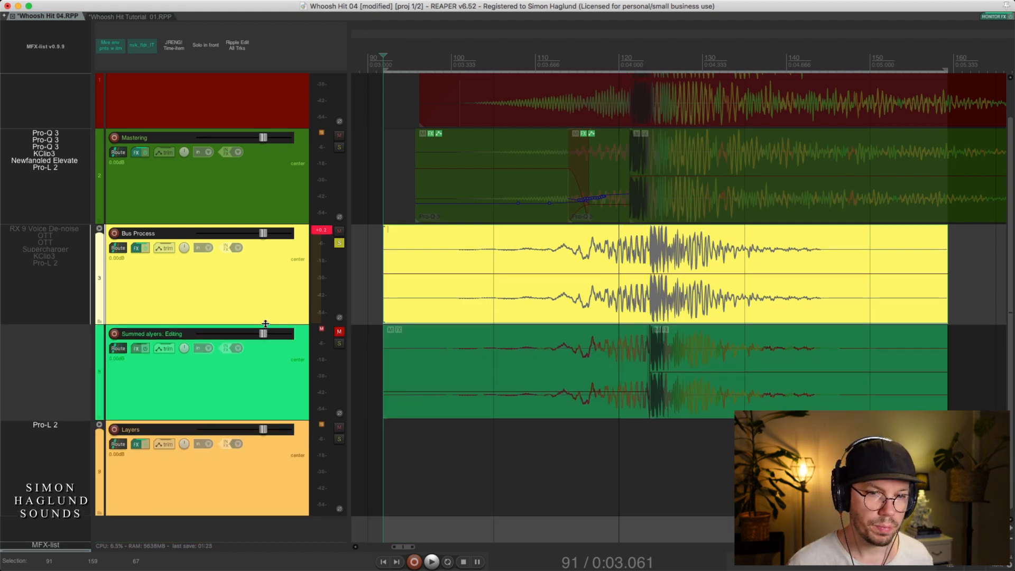
pyautogui.moveTo(265, 324); pyautogui.dragTo(263, 461)
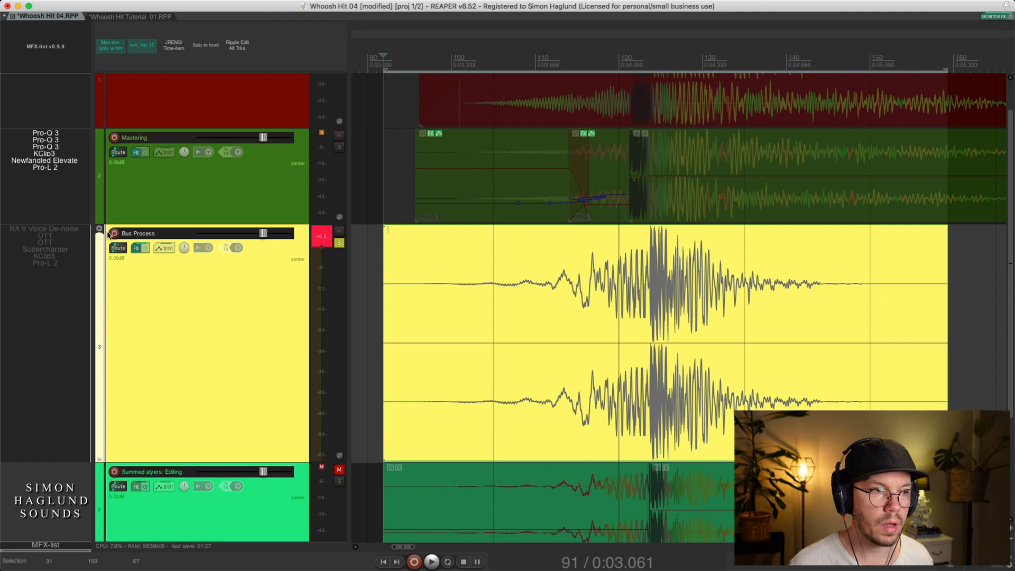
# Enable and open RX 9 Voice De-noise on the Bus Process track and move its window away from the waveform's peak
pyautogui.click(46, 229)
pyautogui.moveTo(591, 64); pyautogui.dragTo(473, 84)
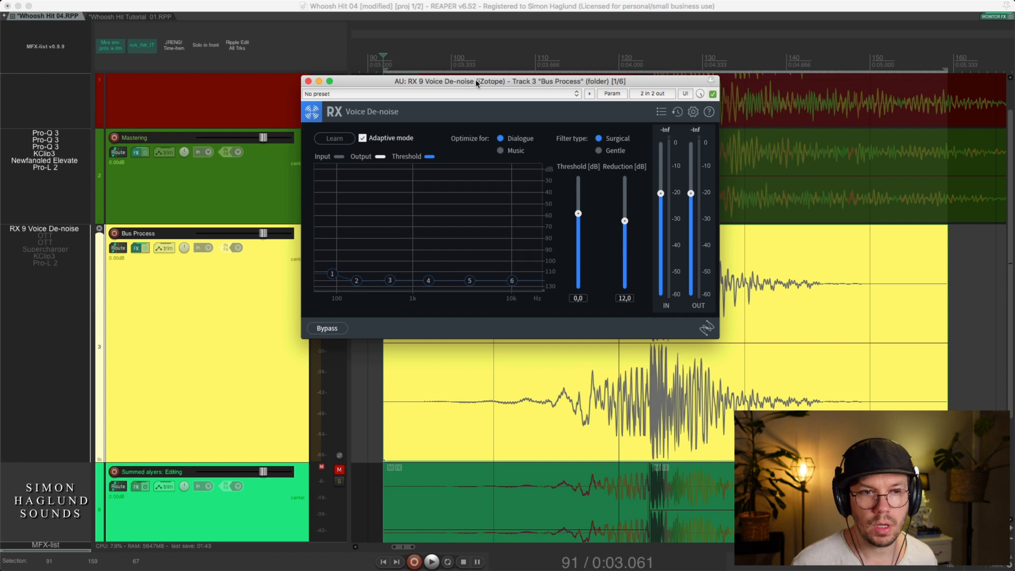
pyautogui.moveTo(475, 79); pyautogui.dragTo(464, 72)
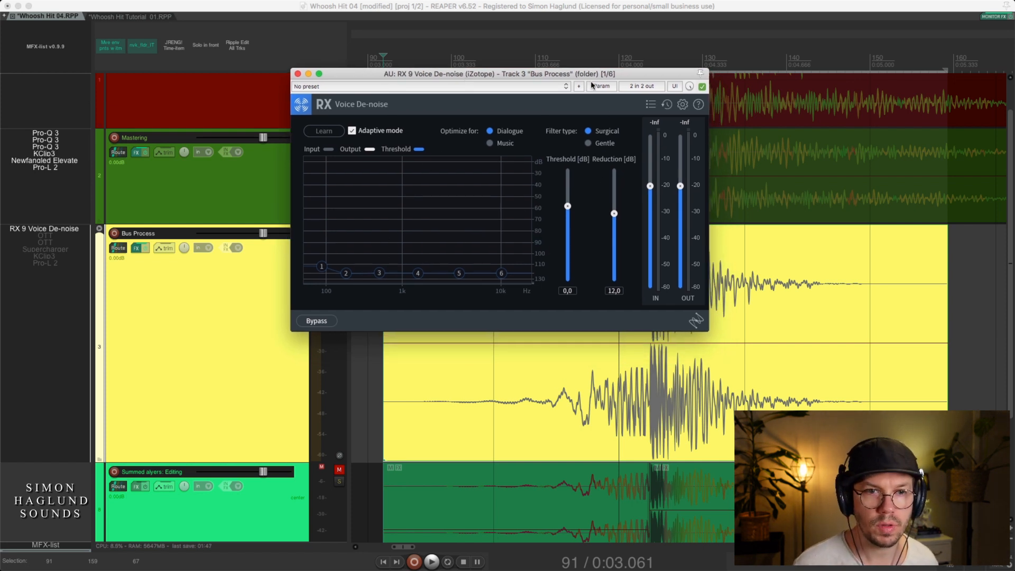
pyautogui.moveTo(591, 79); pyautogui.dragTo(493, 83)
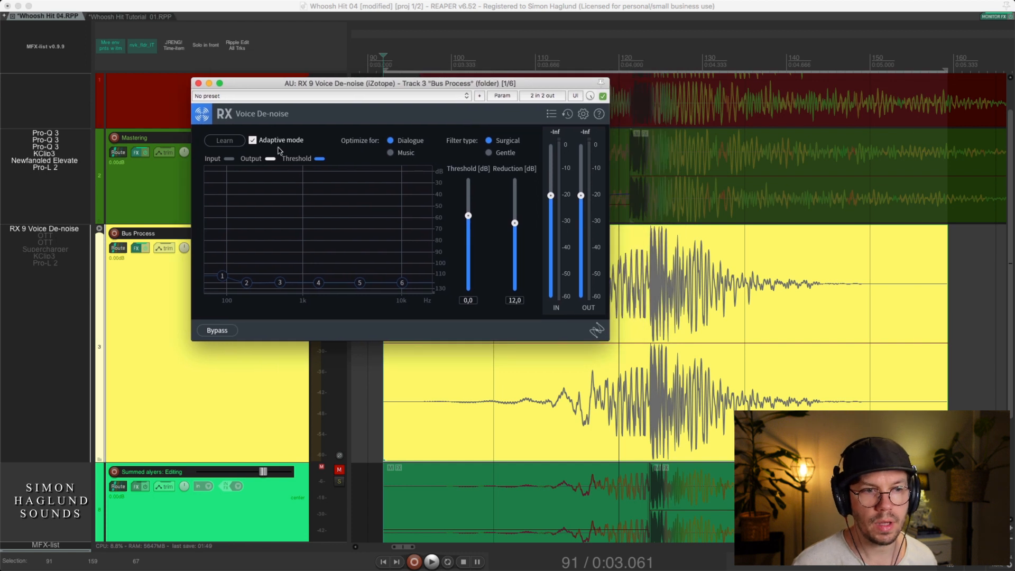
# Compare the Bus Process sound with RX 9 Voice De-noise active and bypassed, leave it enabled and close its window
pyautogui.click(565, 397)
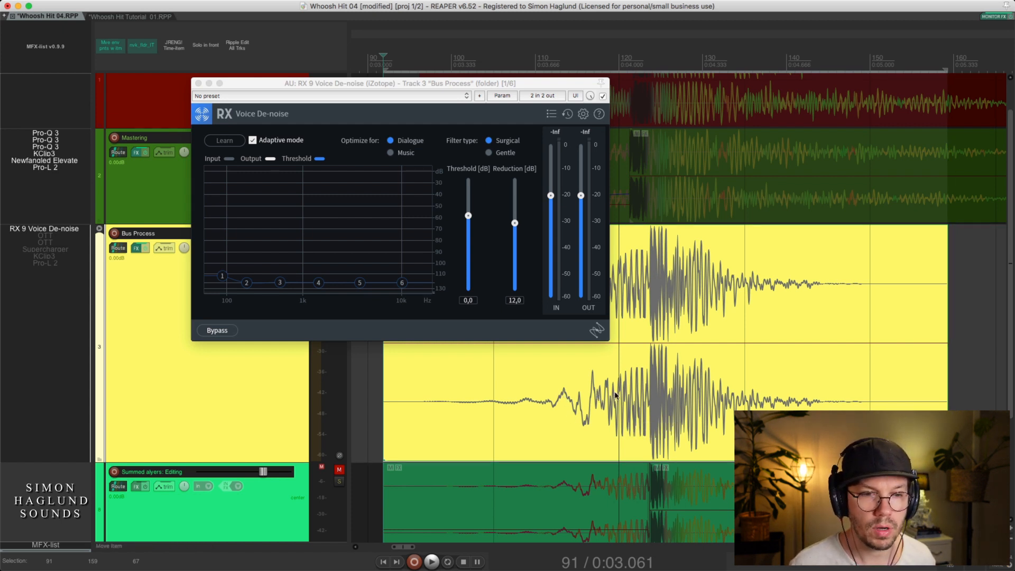
pyautogui.press('space')
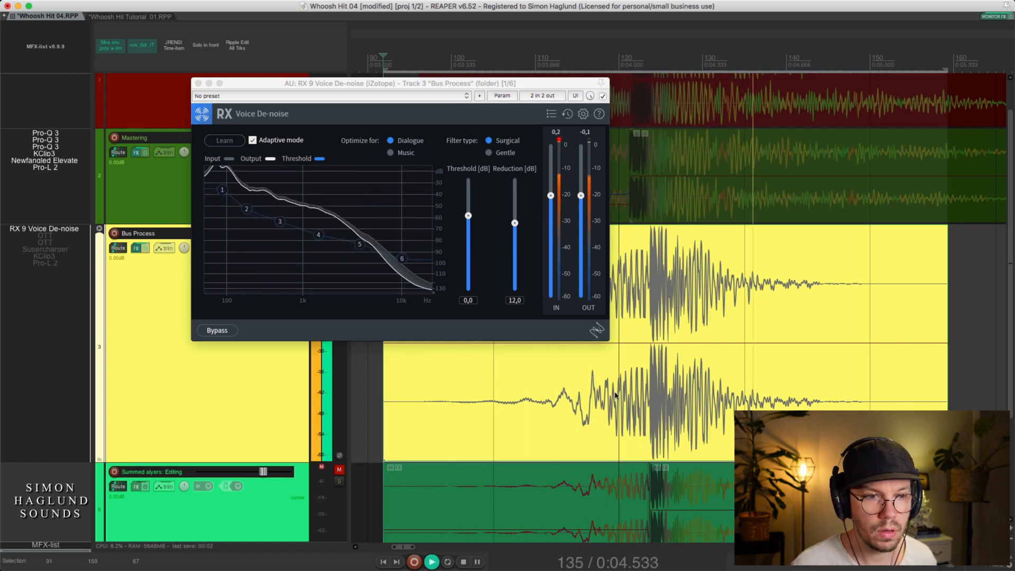
pyautogui.press('space')
pyautogui.click(603, 97)
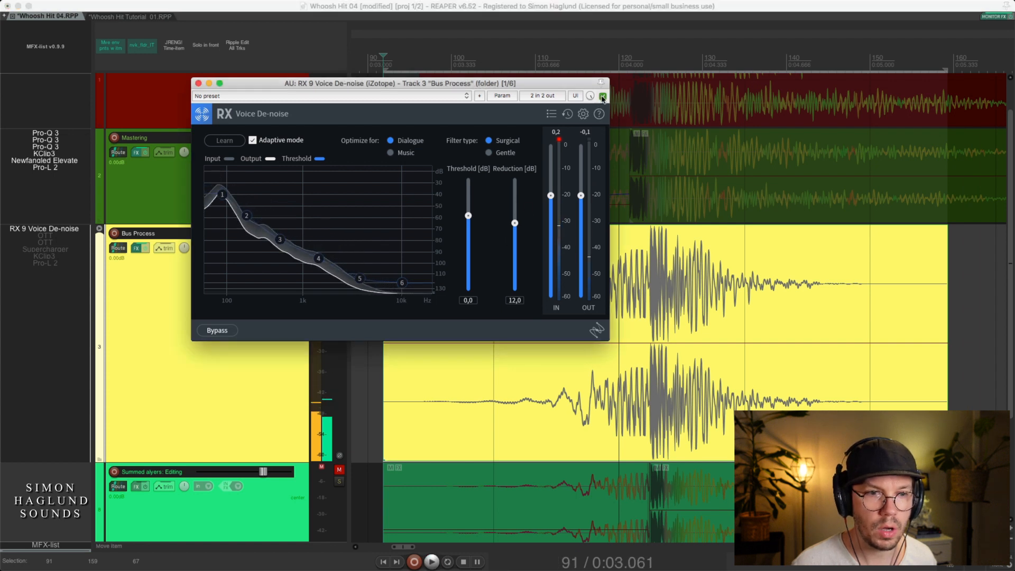
pyautogui.click(602, 97)
pyautogui.press('space')
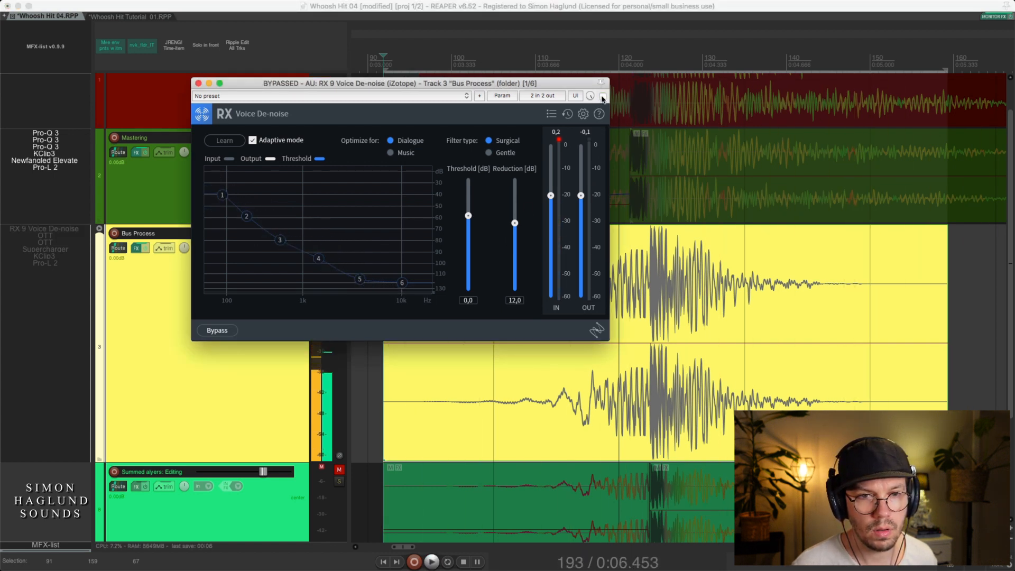
pyautogui.click(603, 98)
pyautogui.press('space')
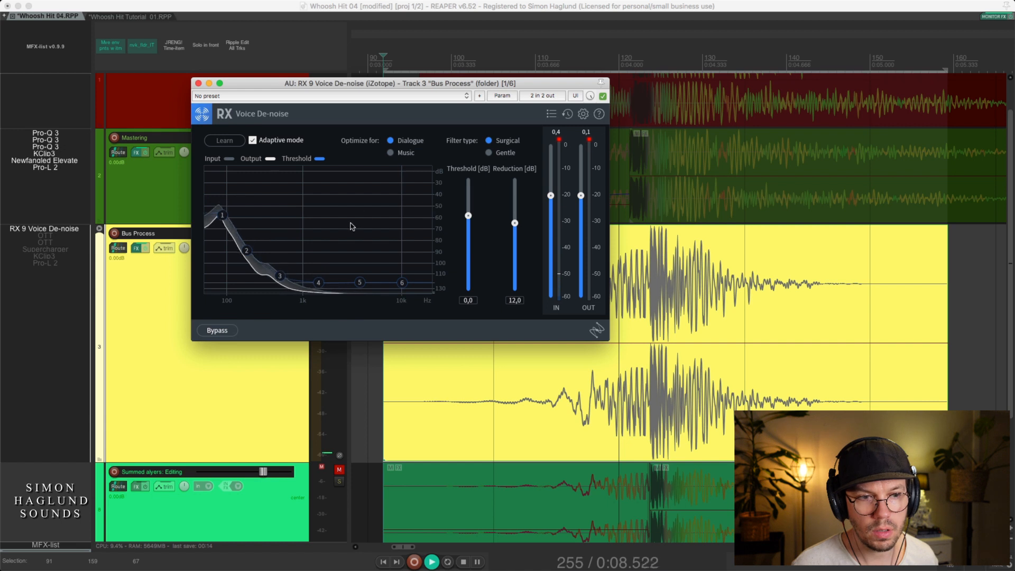
pyautogui.press('space')
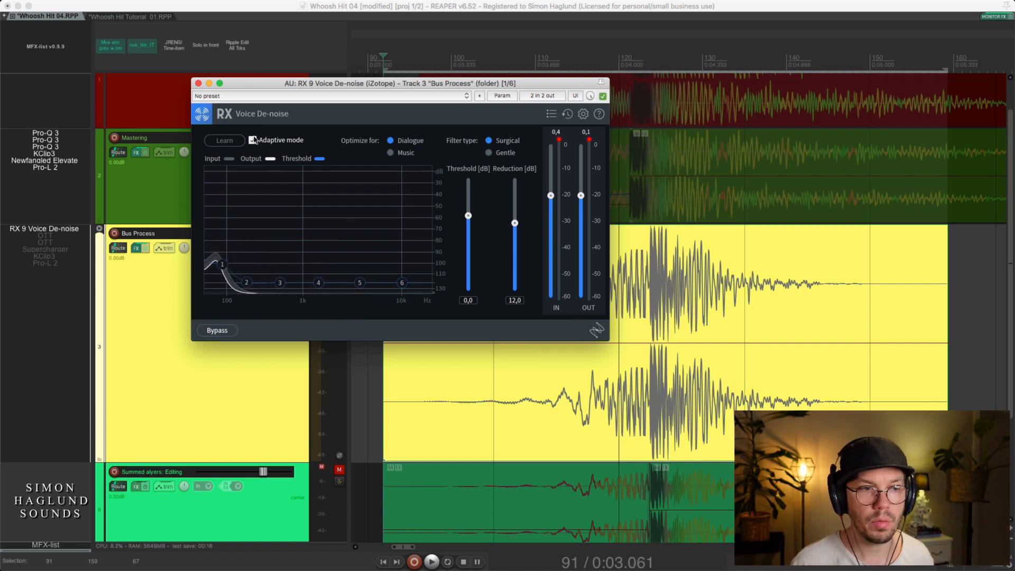
pyautogui.click(198, 83)
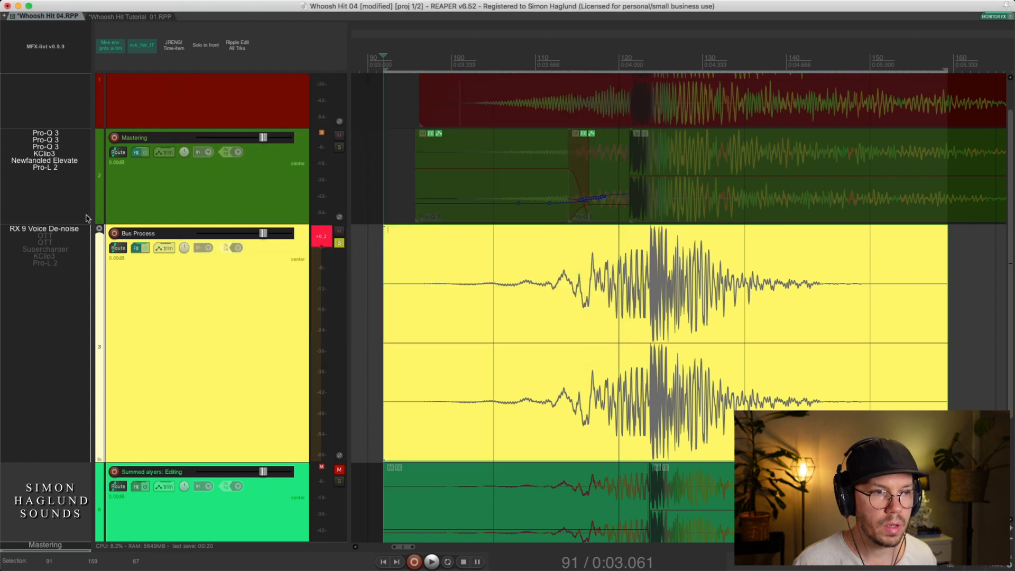
# Enable both OTT compressors on the Bus Process track, play the sound through them and close the OTT window
pyautogui.click(45, 243)
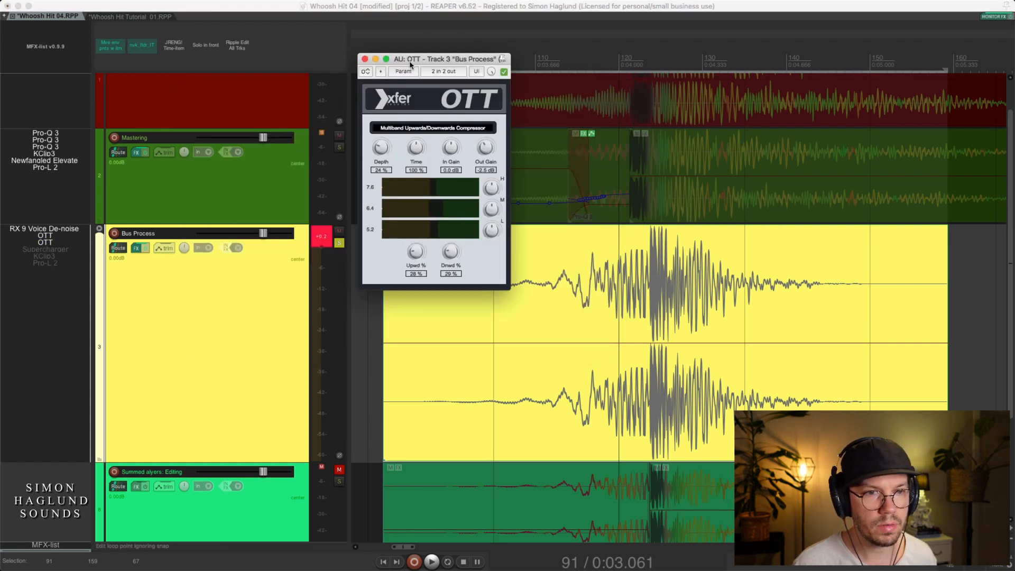
pyautogui.moveTo(407, 62); pyautogui.dragTo(338, 119)
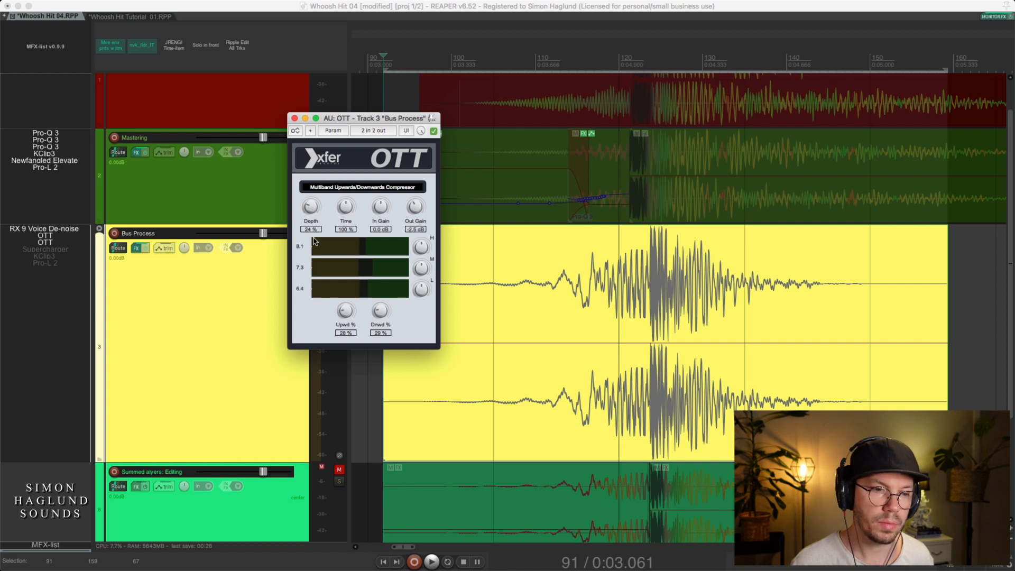
pyautogui.click(592, 392)
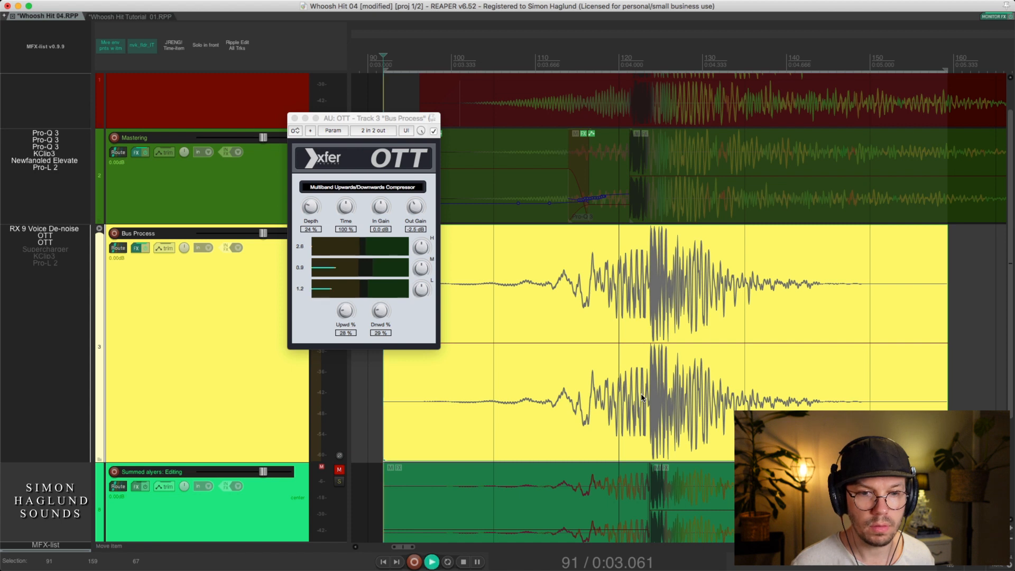
pyautogui.press('space')
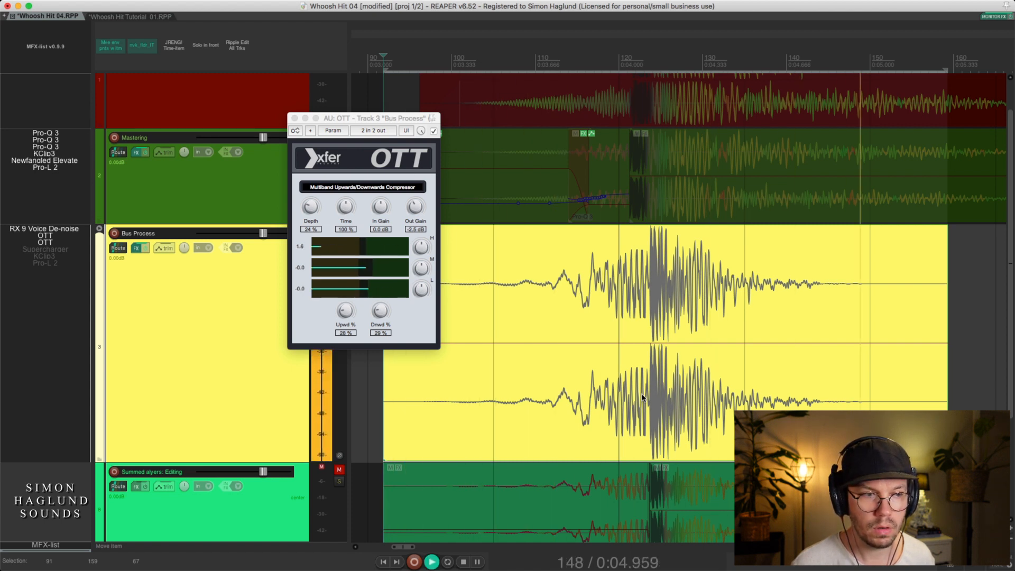
pyautogui.press('space')
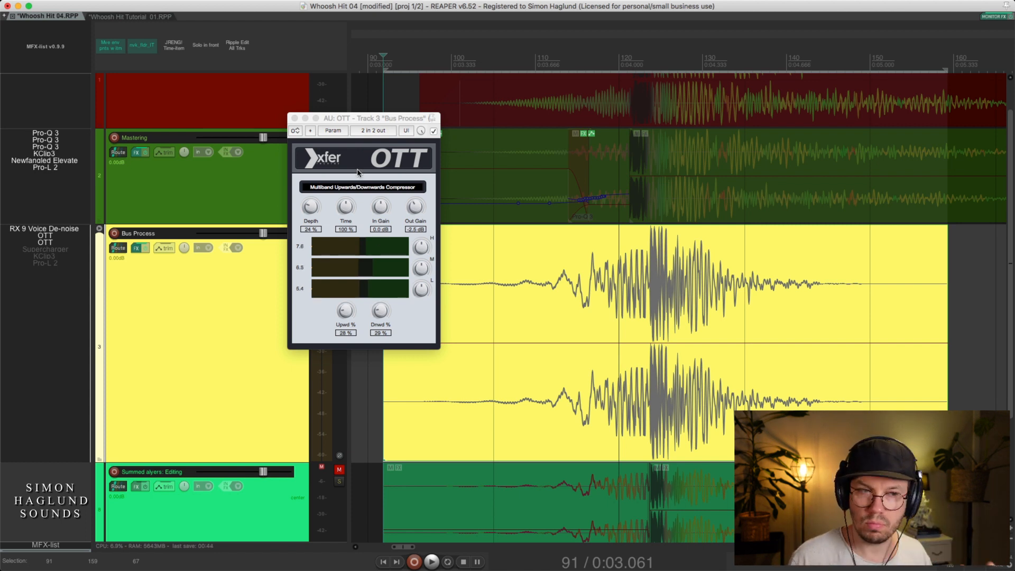
pyautogui.click(294, 118)
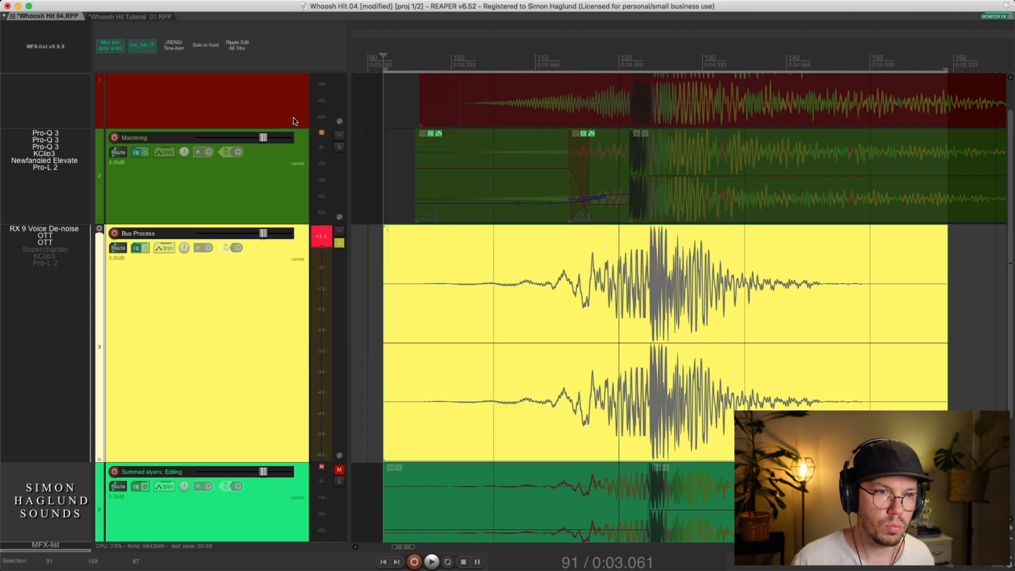
# Enable and open Supercharger on the Bus Process track and move its window away from the waveform's peak
pyautogui.click(48, 250)
pyautogui.click(51, 253)
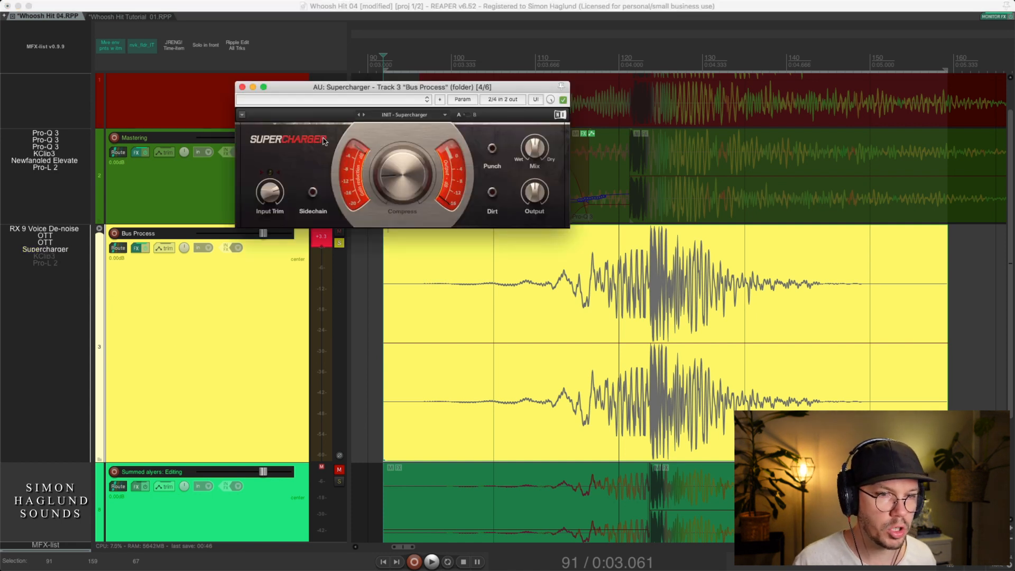
pyautogui.moveTo(415, 88); pyautogui.dragTo(365, 269)
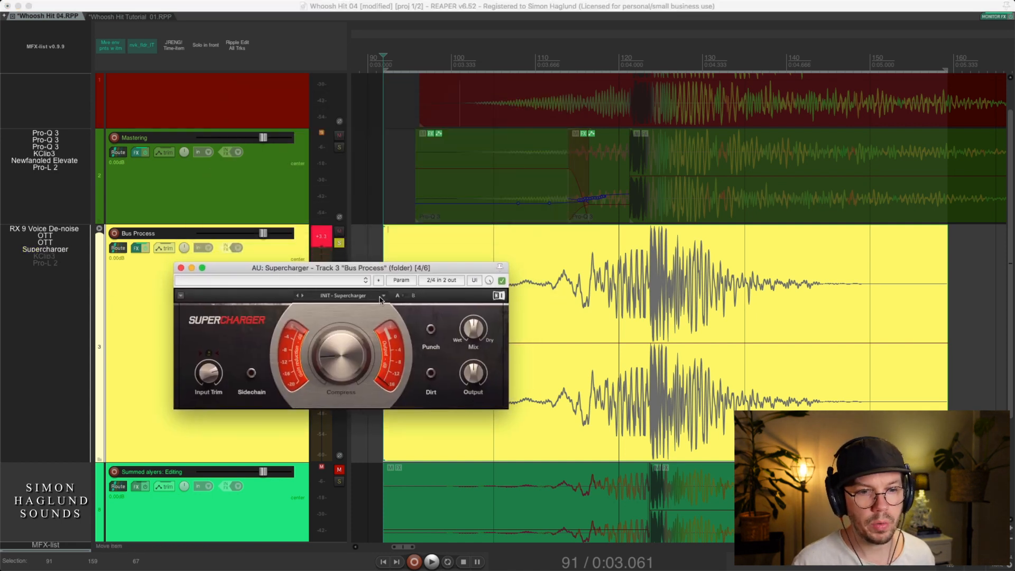
pyautogui.moveTo(477, 334)
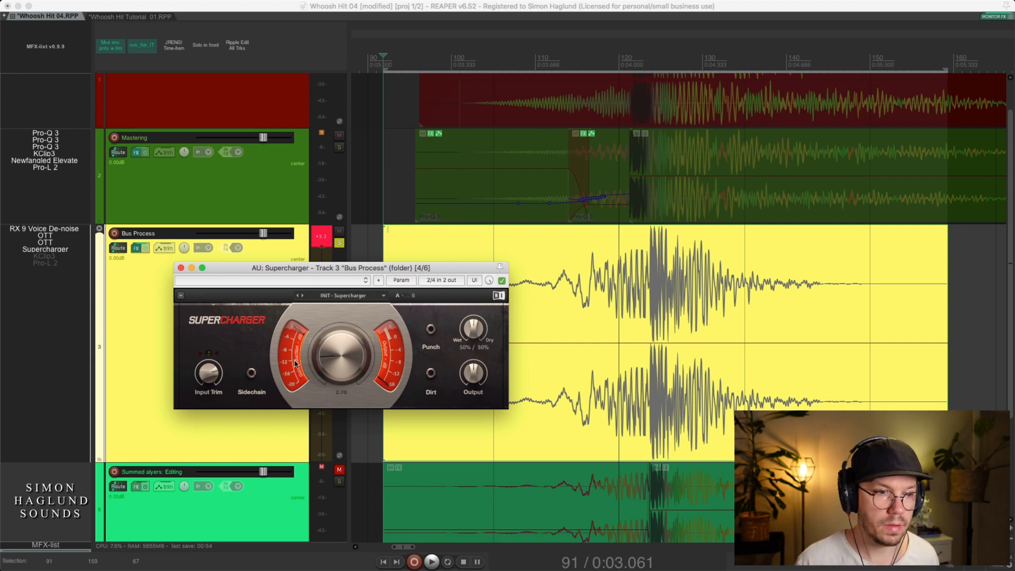
# Compare the Bus Process sound with Supercharger active and bypassed, leave it enabled, replay the sound and close its window
pyautogui.click(641, 398)
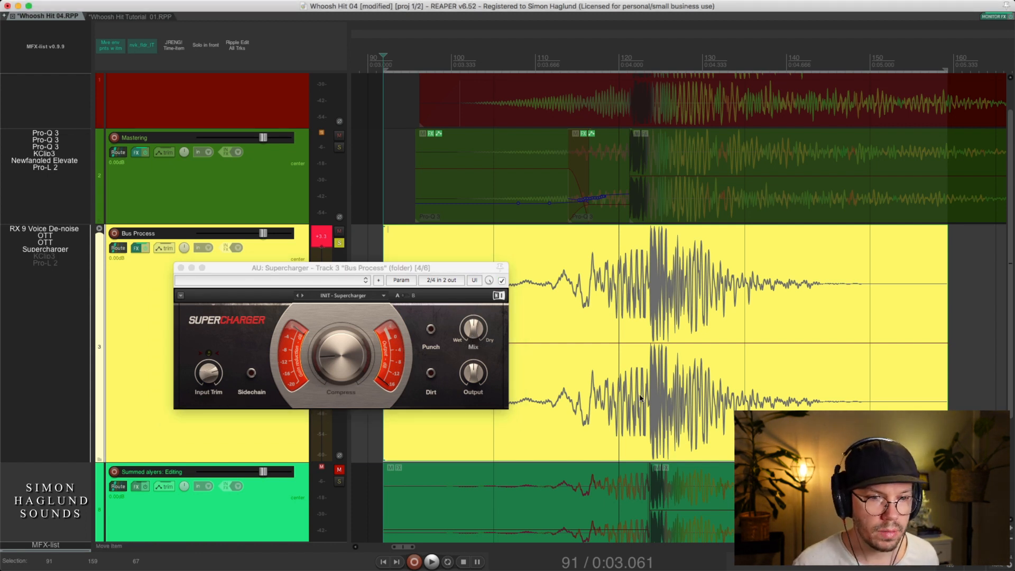
pyautogui.press('space')
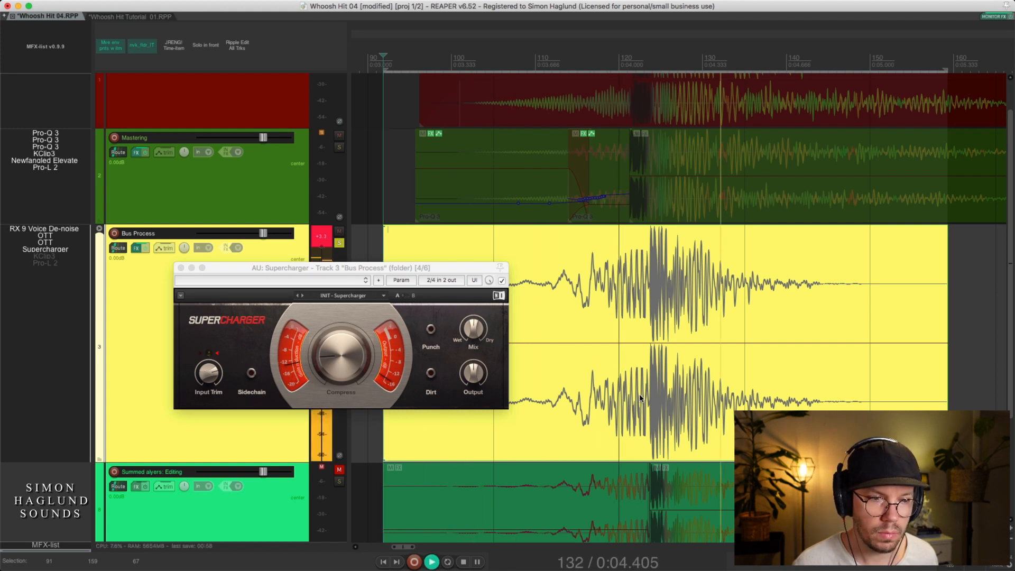
pyautogui.click(502, 281)
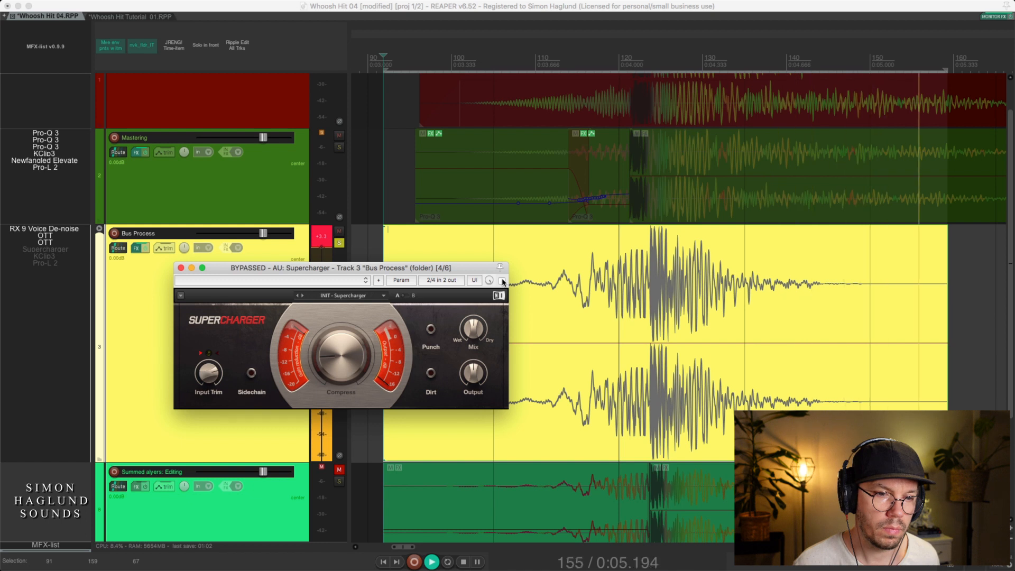
pyautogui.press('space')
pyautogui.click(501, 281)
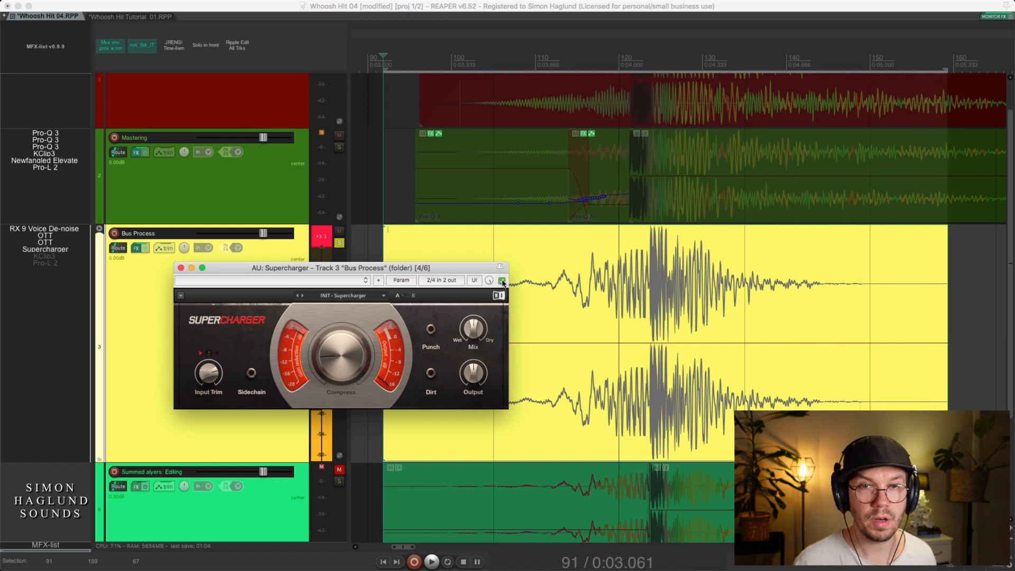
pyautogui.click(152, 316)
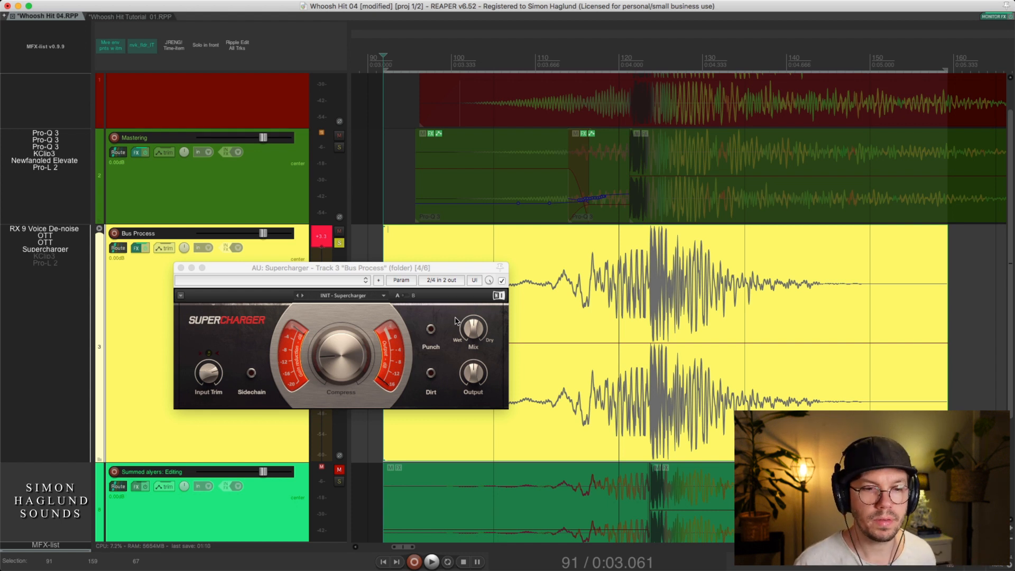
pyautogui.press('space')
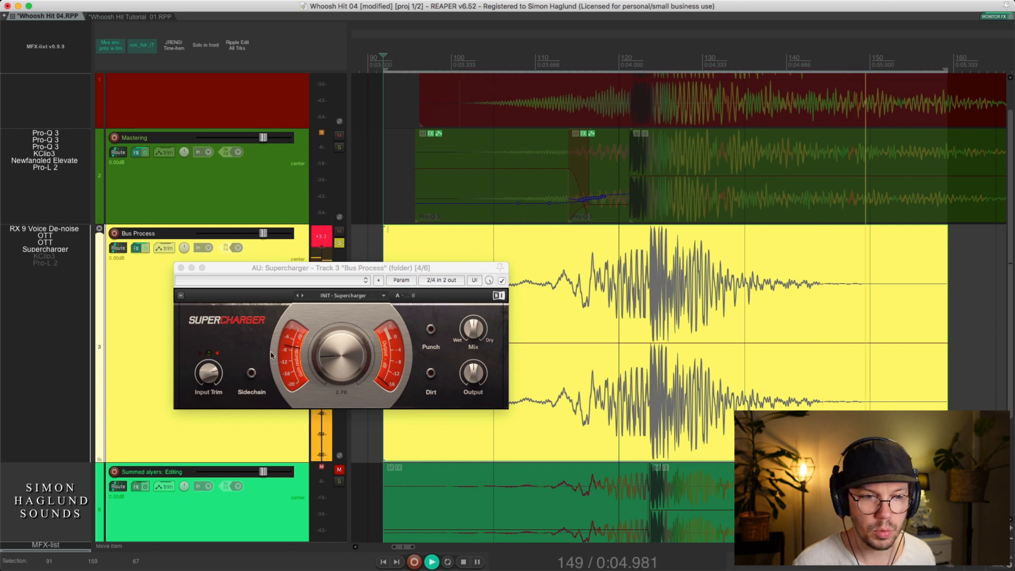
pyautogui.press('space')
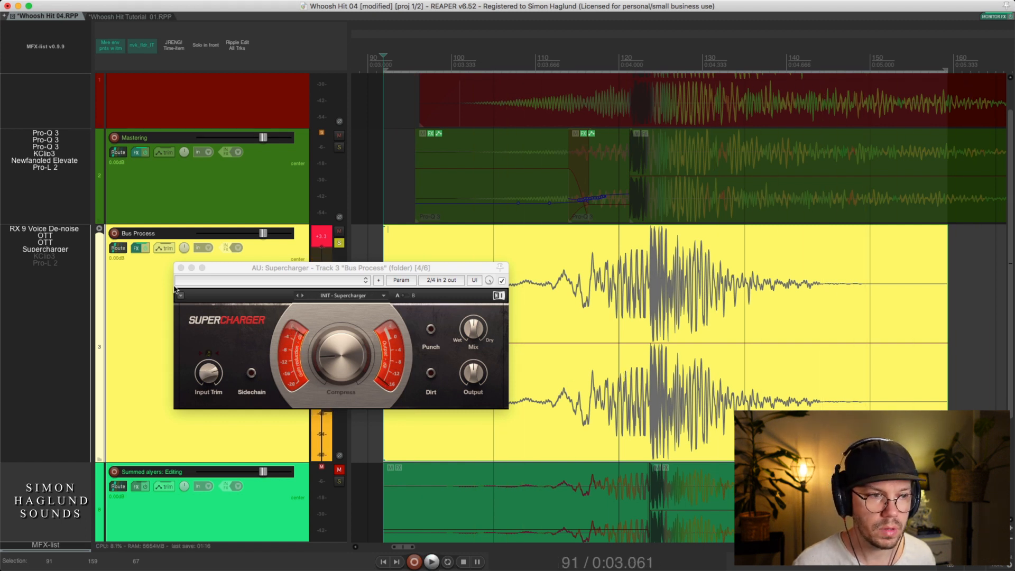
pyautogui.click(181, 267)
# Enable and open KClip3 on the Bus Process track and play the sound through it
pyautogui.click(44, 256)
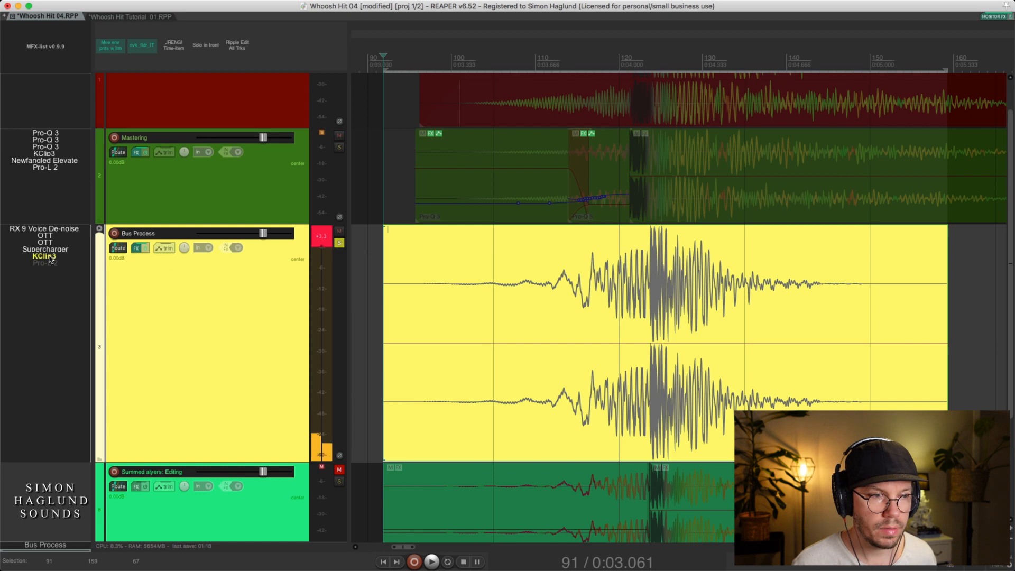
pyautogui.click(491, 414)
pyautogui.press('space')
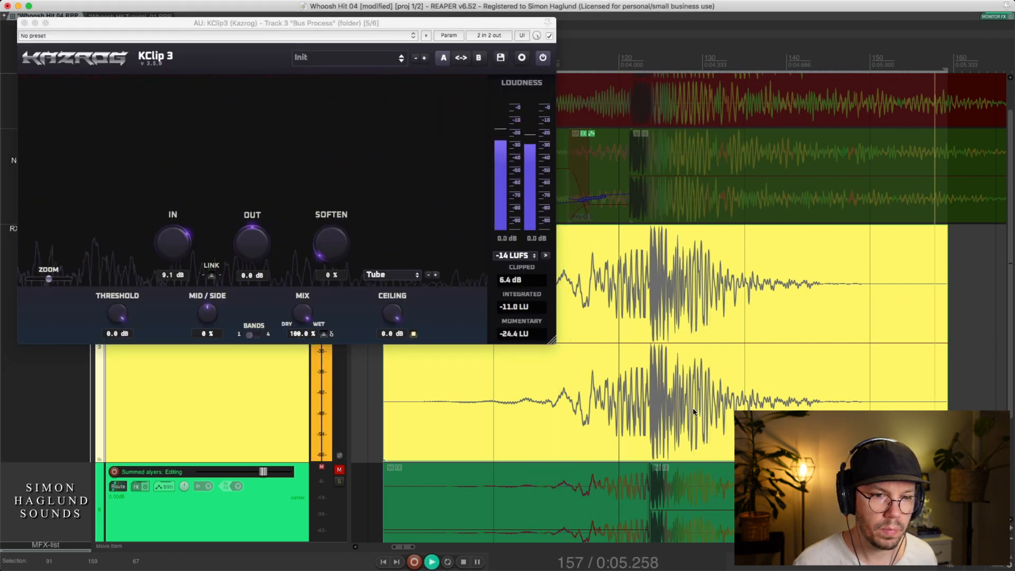
pyautogui.press('space')
# Reset KClip3's loudness meters, replay the sound to measure the clipping and close the plug-in window
pyautogui.click(546, 327)
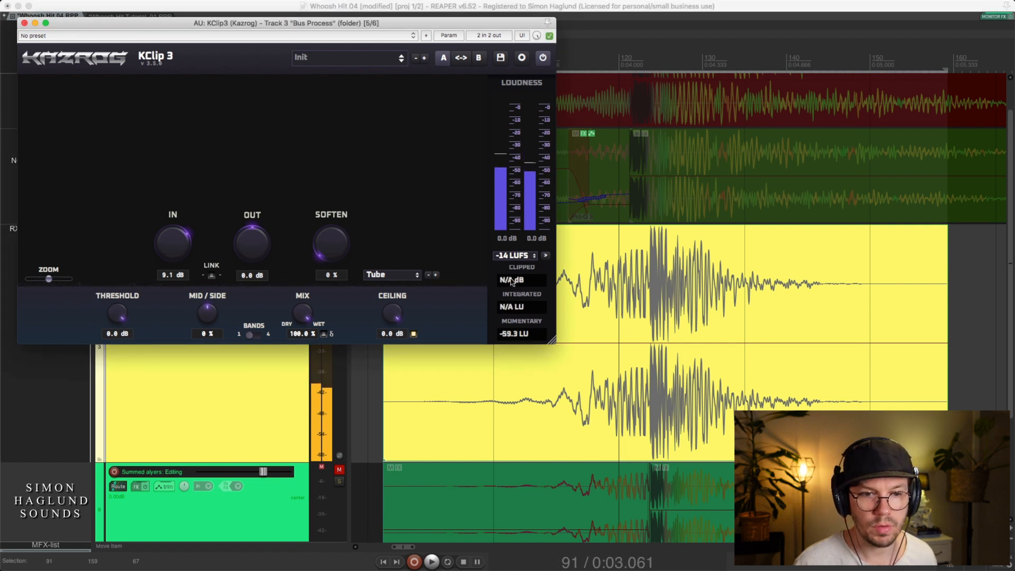
pyautogui.press('space')
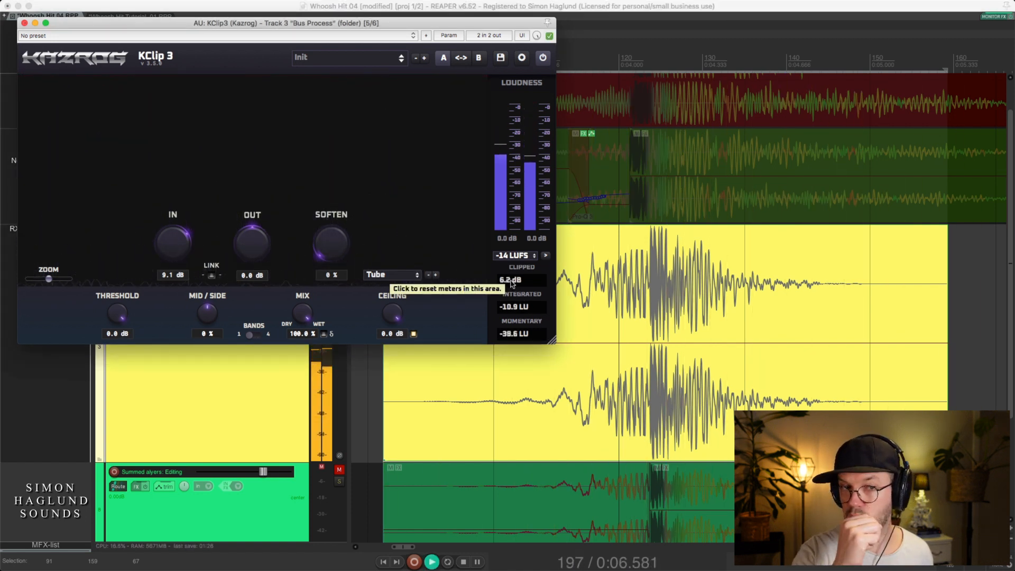
pyautogui.press('space')
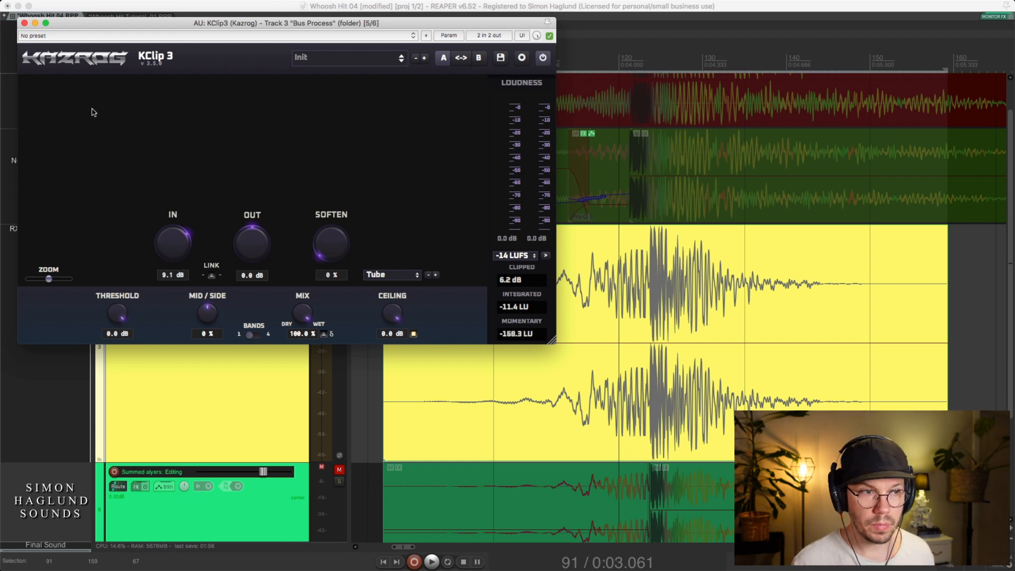
pyautogui.click(24, 23)
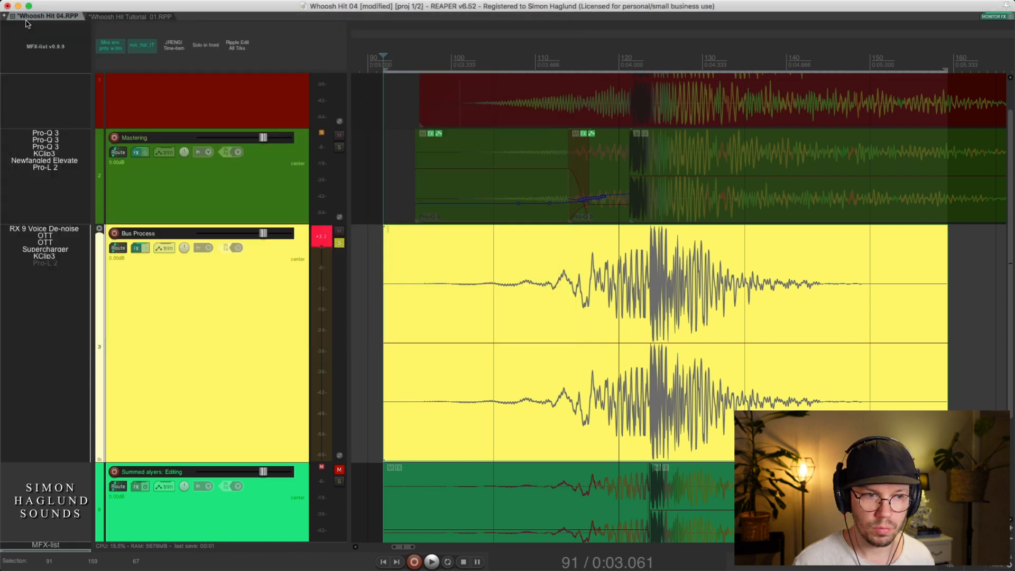
# Enable and open Pro-L 2 on the Bus Process track and play the sound through the complete effects chain
pyautogui.click(51, 264)
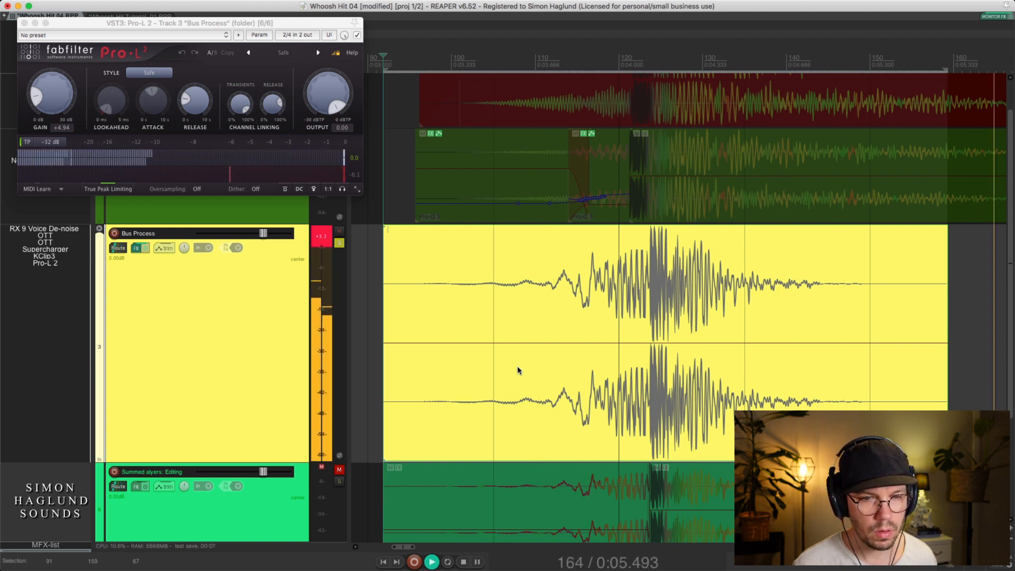
pyautogui.press('space')
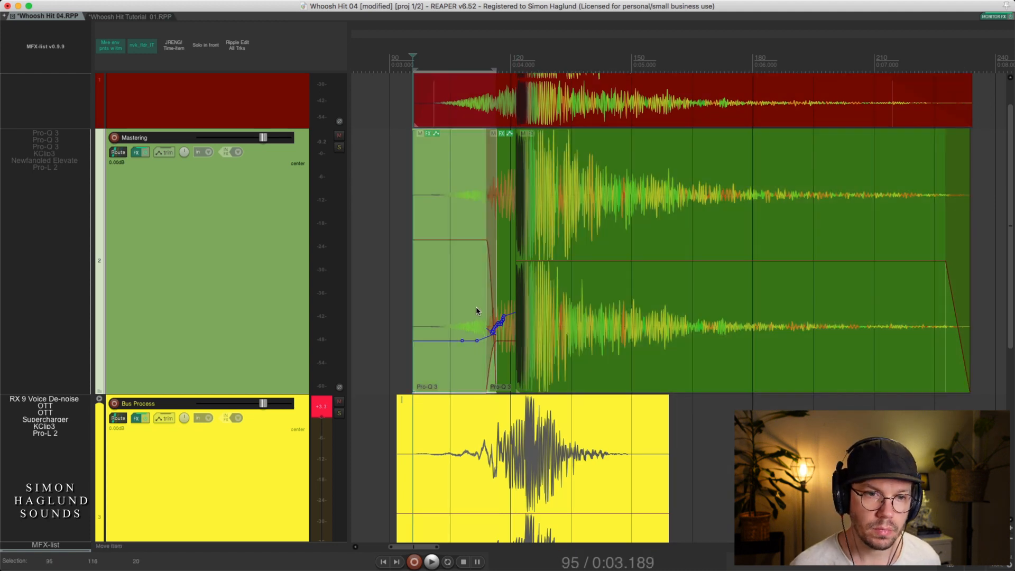
# Inspect how the Mastering track is split by selecting its long tail item, its short middle item and its opening item
pyautogui.moveTo(568, 33); pyautogui.dragTo(566, 37)
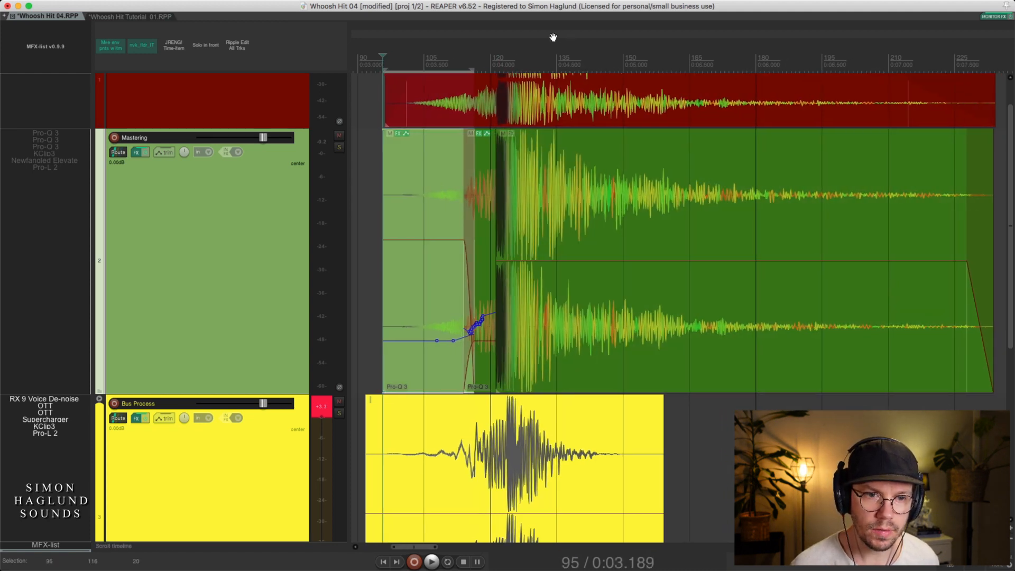
pyautogui.click(557, 275)
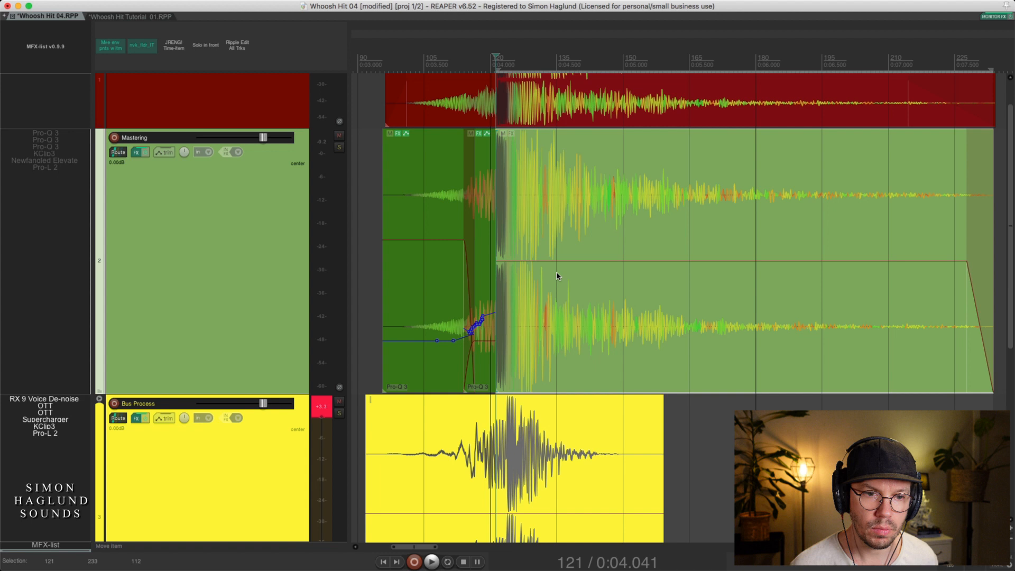
pyautogui.click(485, 283)
pyautogui.click(452, 281)
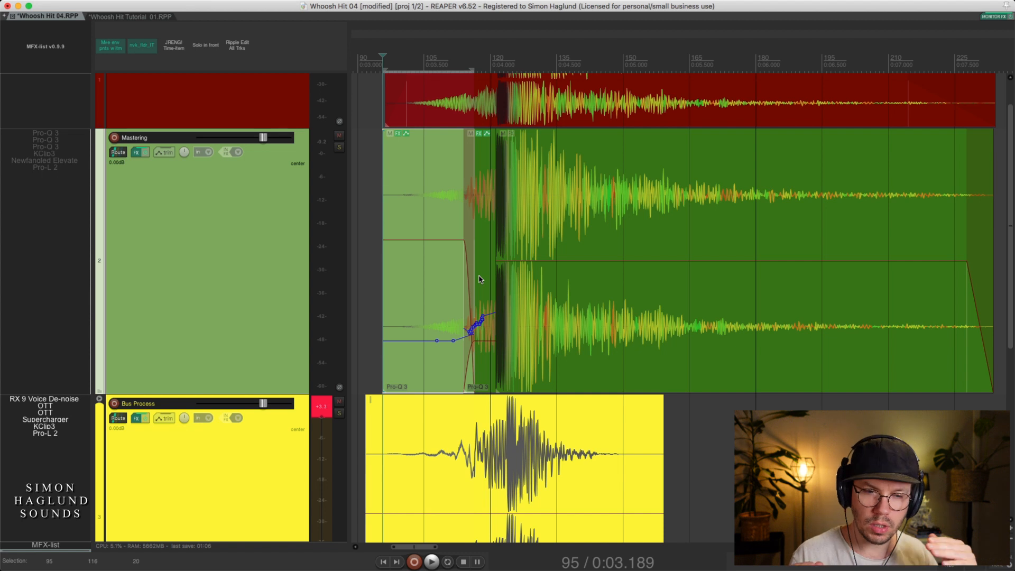
# Try sliding the opening Mastering item slightly earlier, and return it to its original position
pyautogui.moveTo(442, 308); pyautogui.dragTo(411, 297)
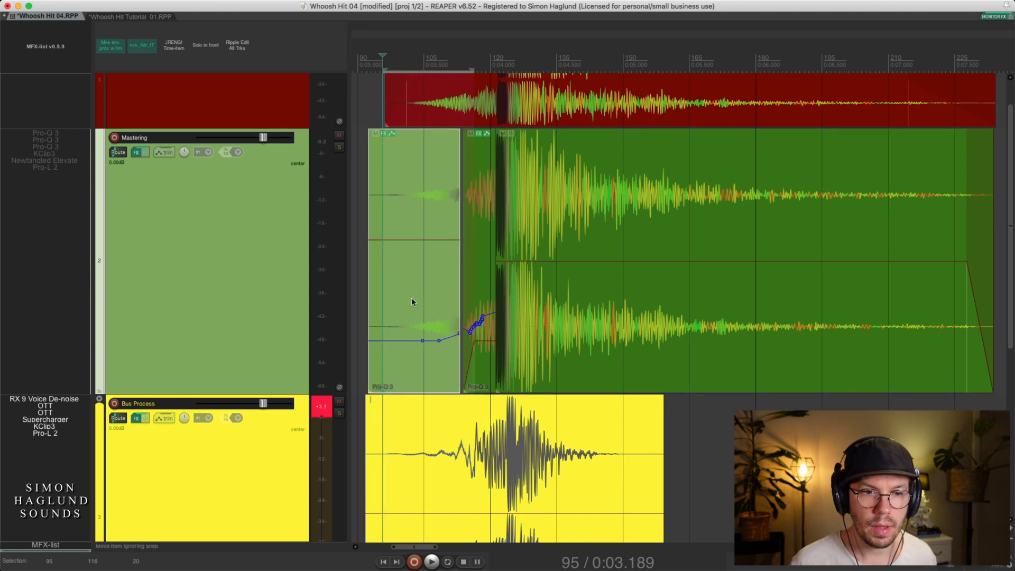
pyautogui.moveTo(452, 258); pyautogui.dragTo(446, 282)
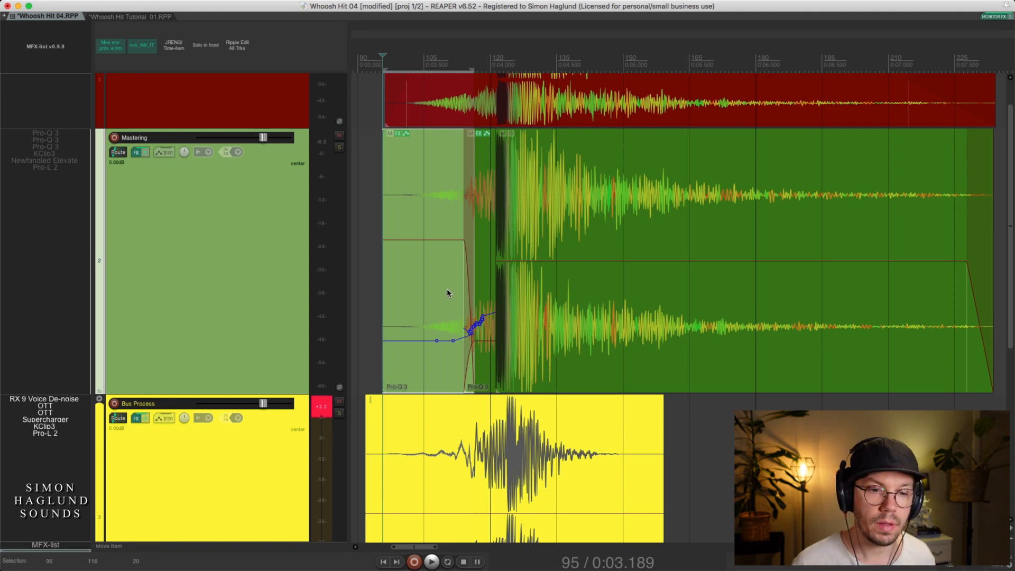
# Add a short fade-in to the start of the opening Mastering item
pyautogui.scroll(3, 580, 214)
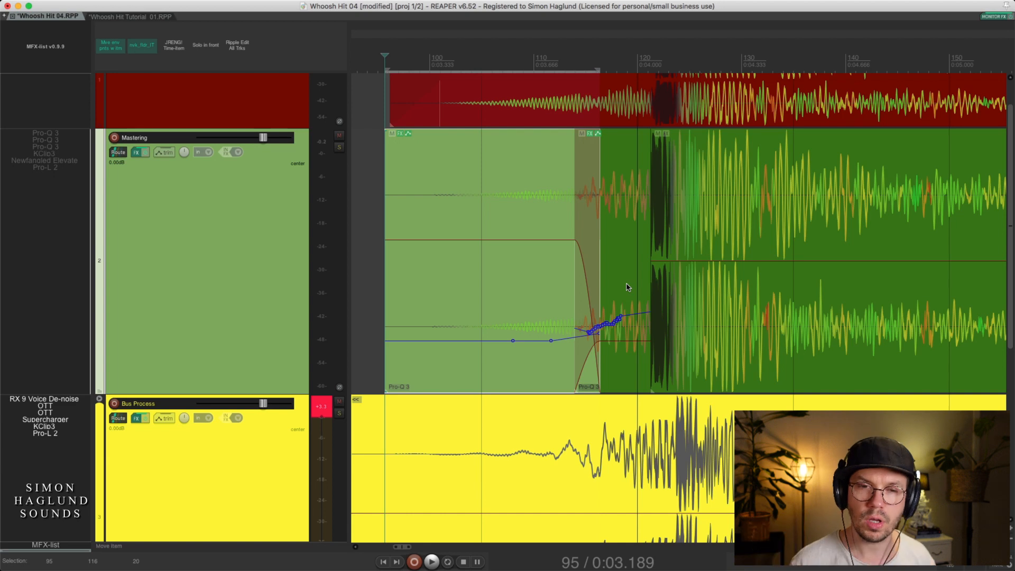
pyautogui.scroll(-5, 548, 204)
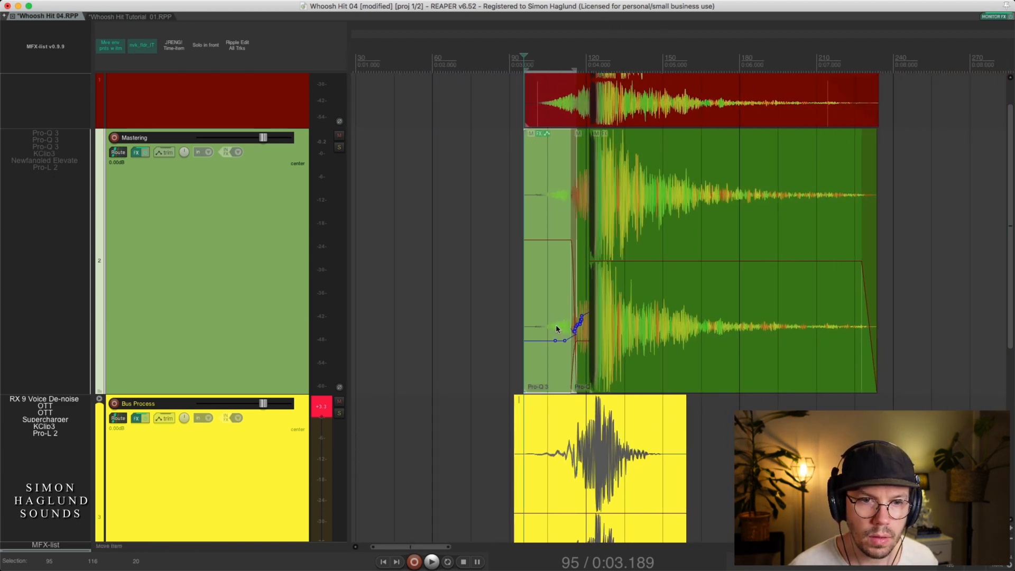
pyautogui.moveTo(653, 39); pyautogui.dragTo(586, 62)
pyautogui.moveTo(375, 149); pyautogui.dragTo(385, 149)
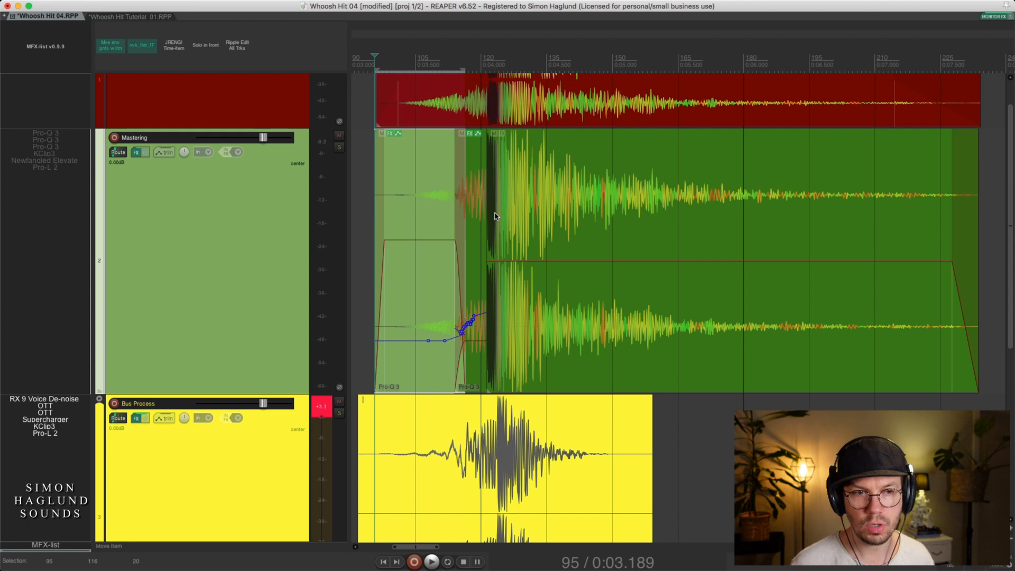
# Examine the Pro-Q 3 low cut applied to the opening Mastering item and close its effects window
pyautogui.click(388, 135)
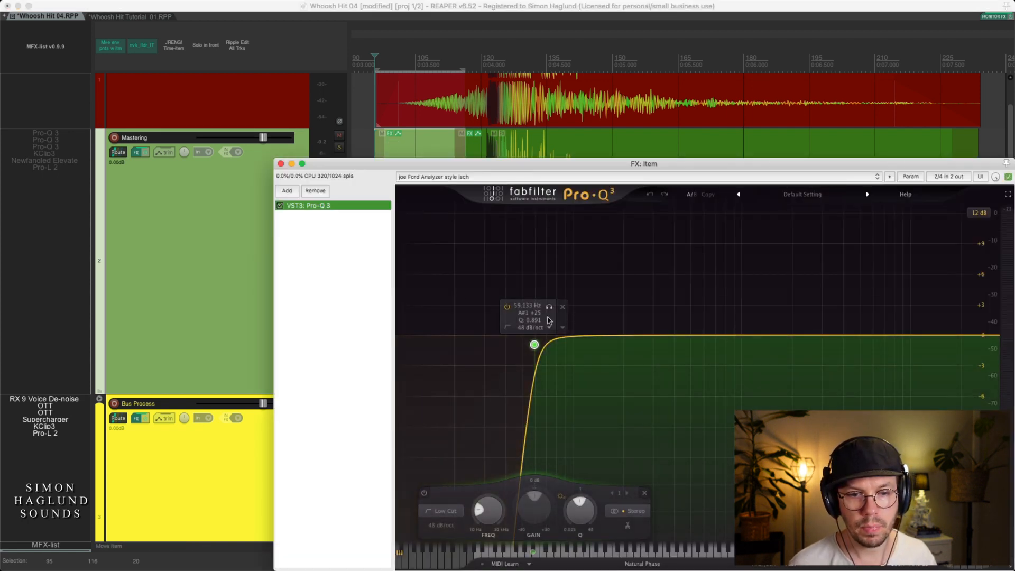
pyautogui.click(281, 164)
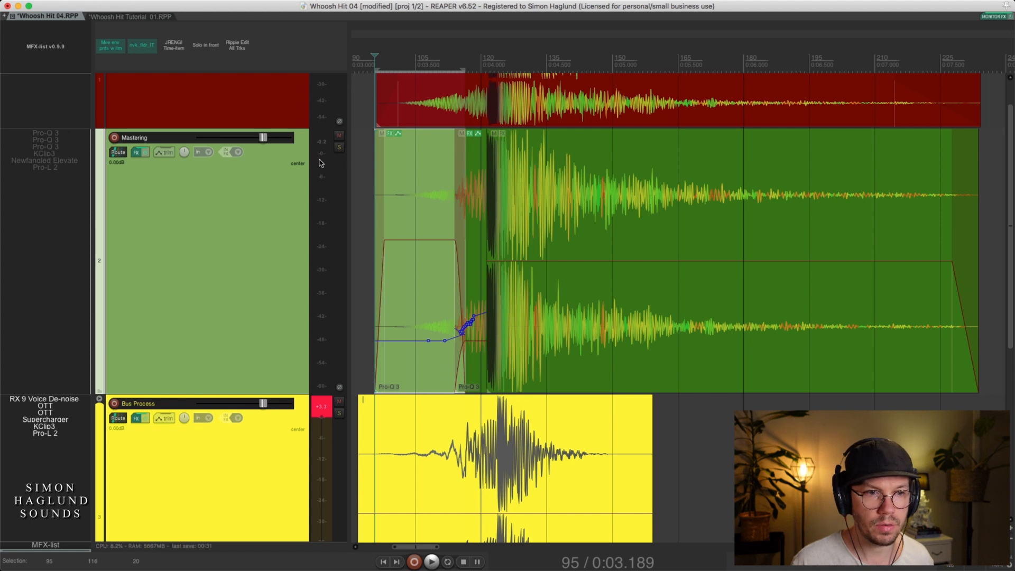
# Solo the Mastering track and play the whoosh hit from the start of the opening item
pyautogui.click(339, 147)
pyautogui.press('space')
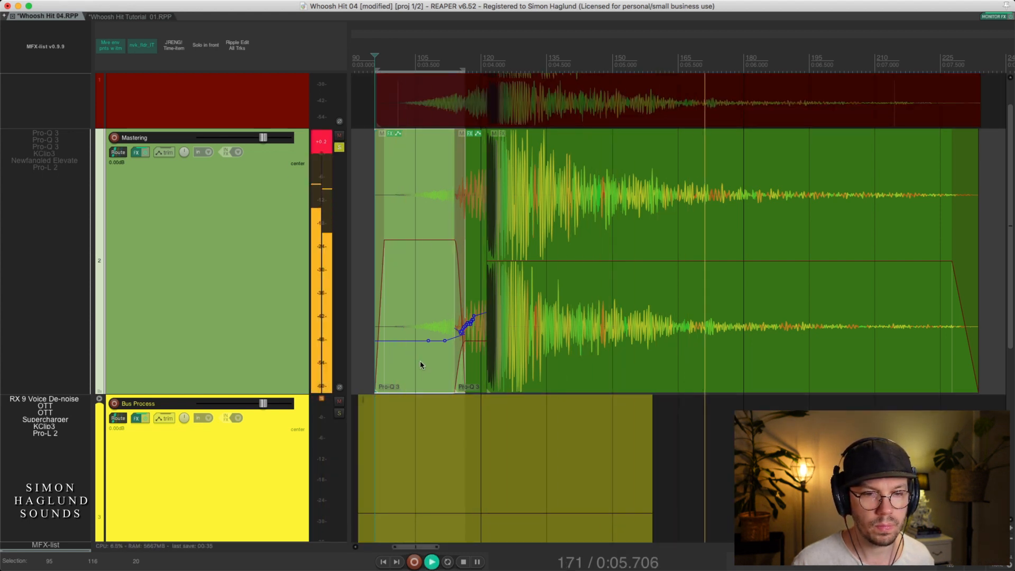
# Stop playback, enable the first Pro-Q 3 on the Mastering track and bring its full EQ curve into view
pyautogui.press('space')
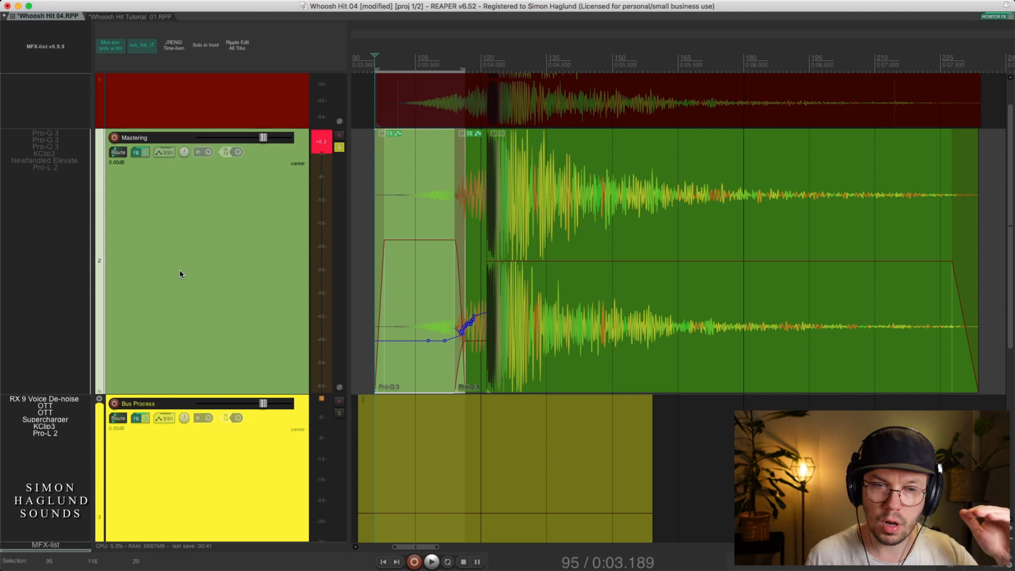
pyautogui.click(46, 135)
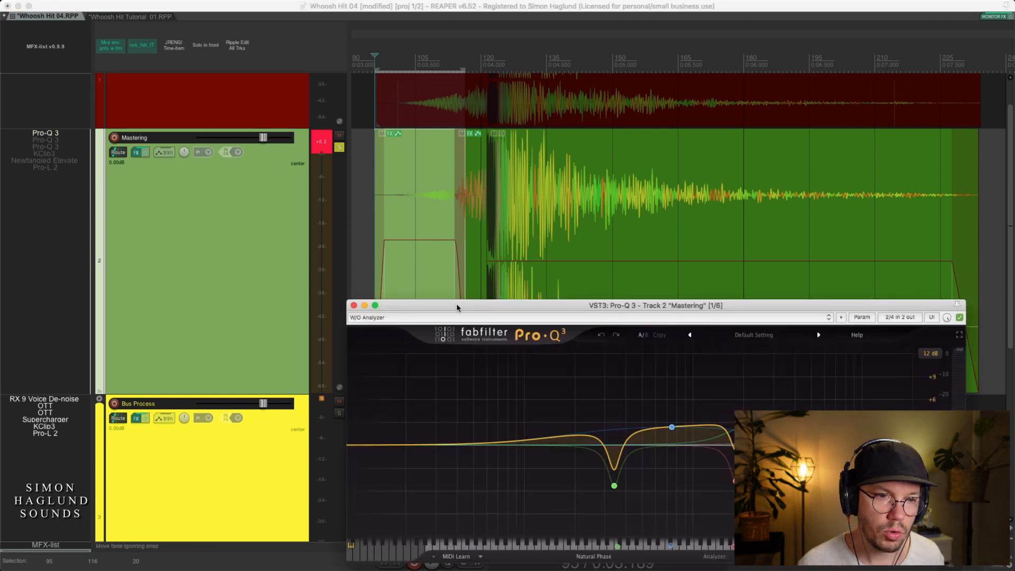
pyautogui.moveTo(456, 306); pyautogui.dragTo(317, 270)
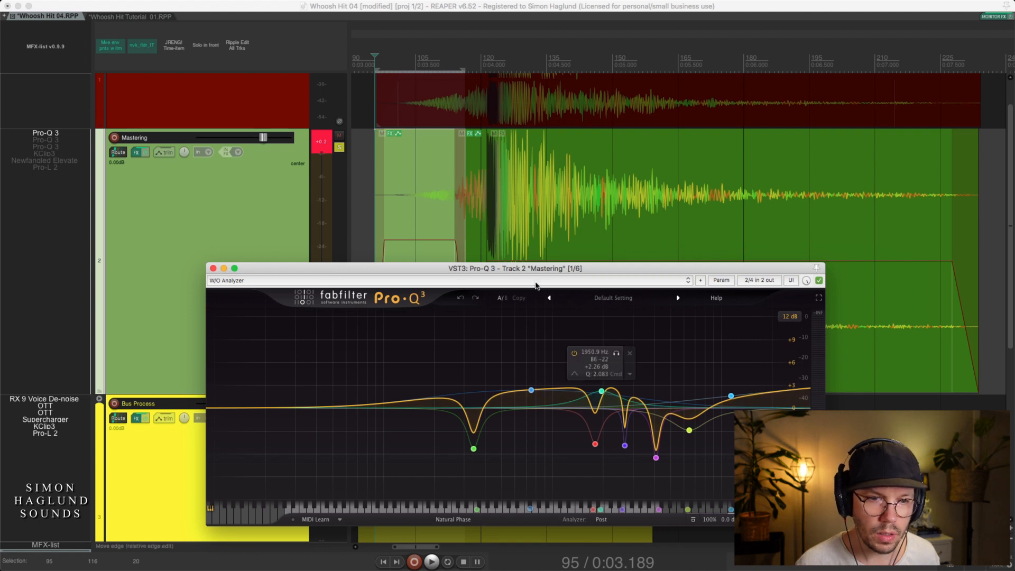
pyautogui.moveTo(535, 262); pyautogui.dragTo(534, 157)
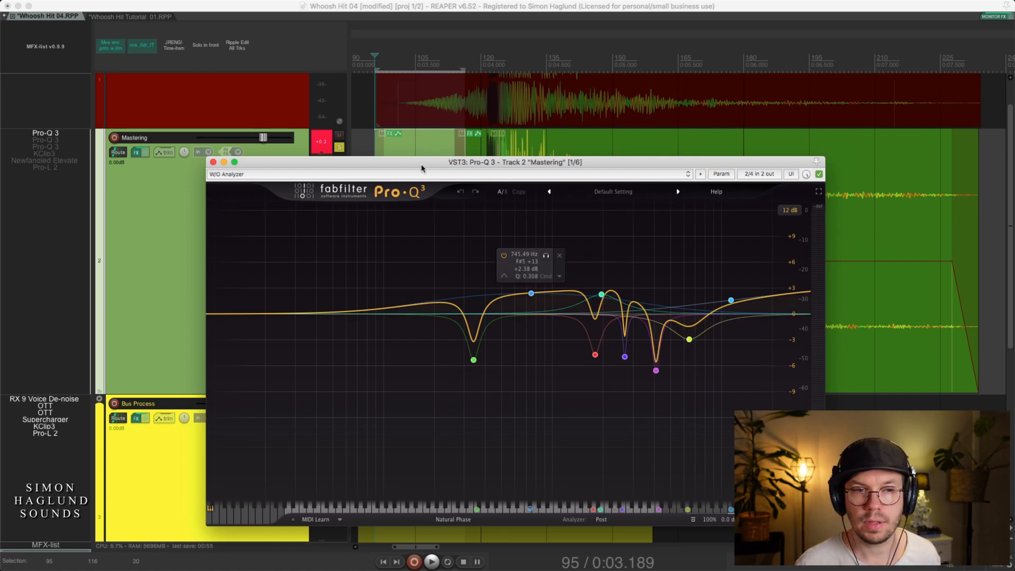
pyautogui.moveTo(421, 164); pyautogui.dragTo(422, 181)
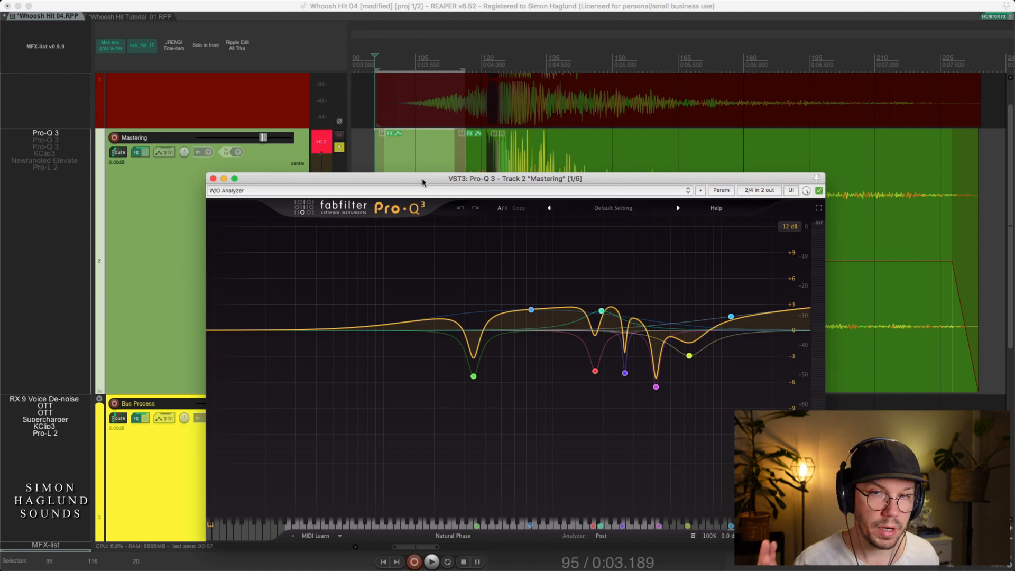
# Compare the whoosh hit with the first Mastering Pro-Q 3 active and bypassed, leaving it enabled, and close its window
pyautogui.press('space')
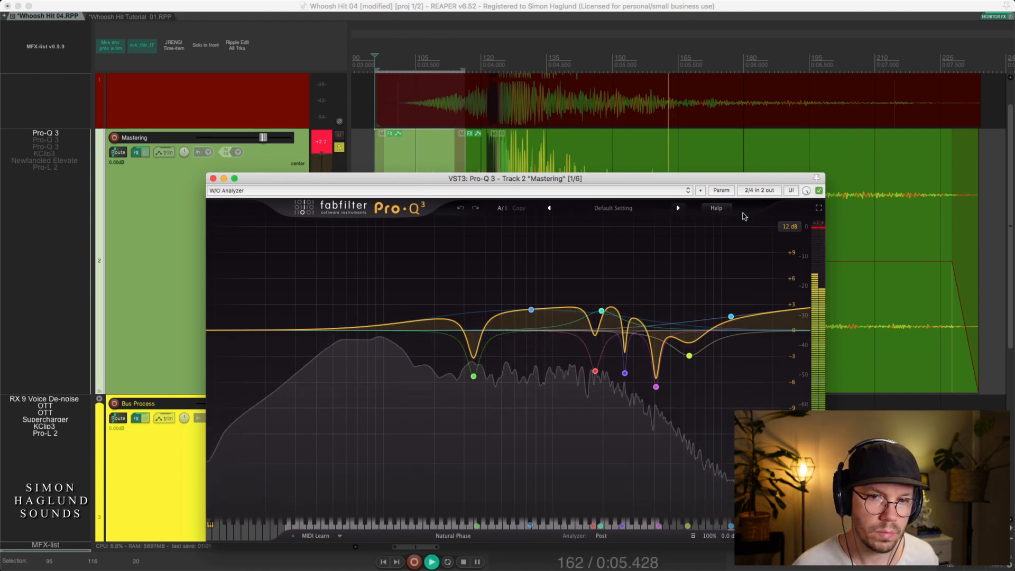
pyautogui.click(819, 191)
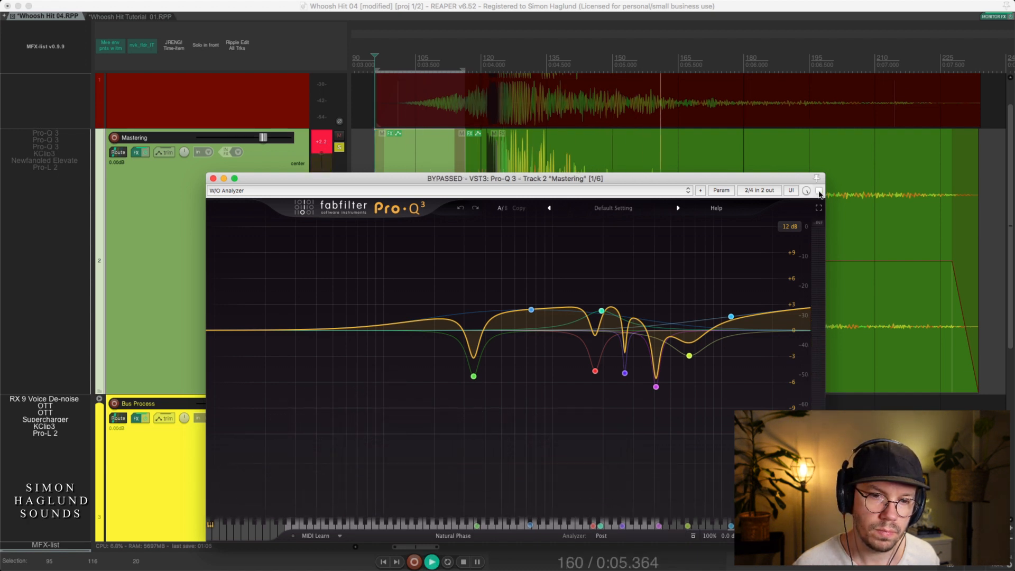
pyautogui.press('space')
pyautogui.click(819, 191)
pyautogui.press('space')
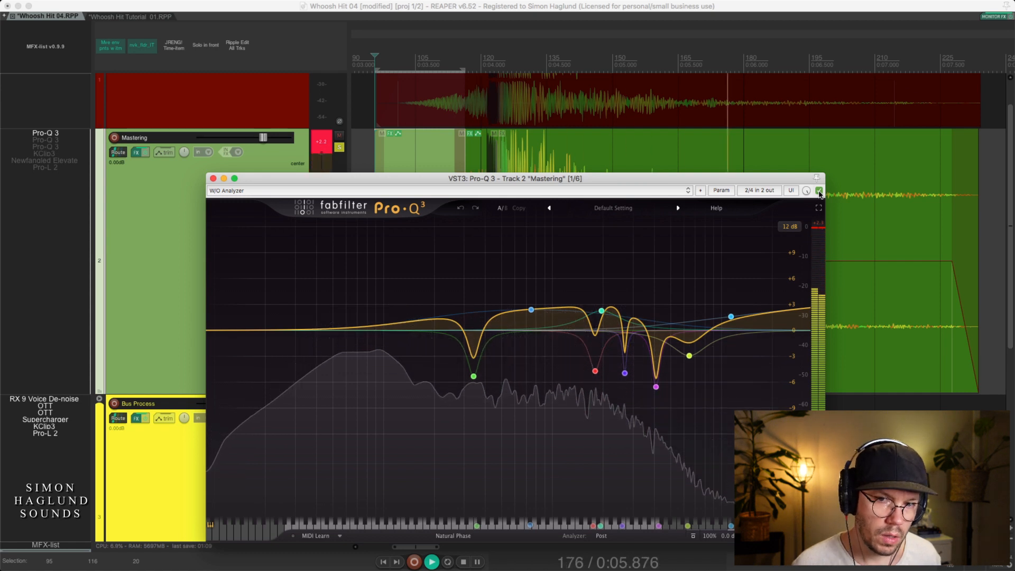
pyautogui.press('space')
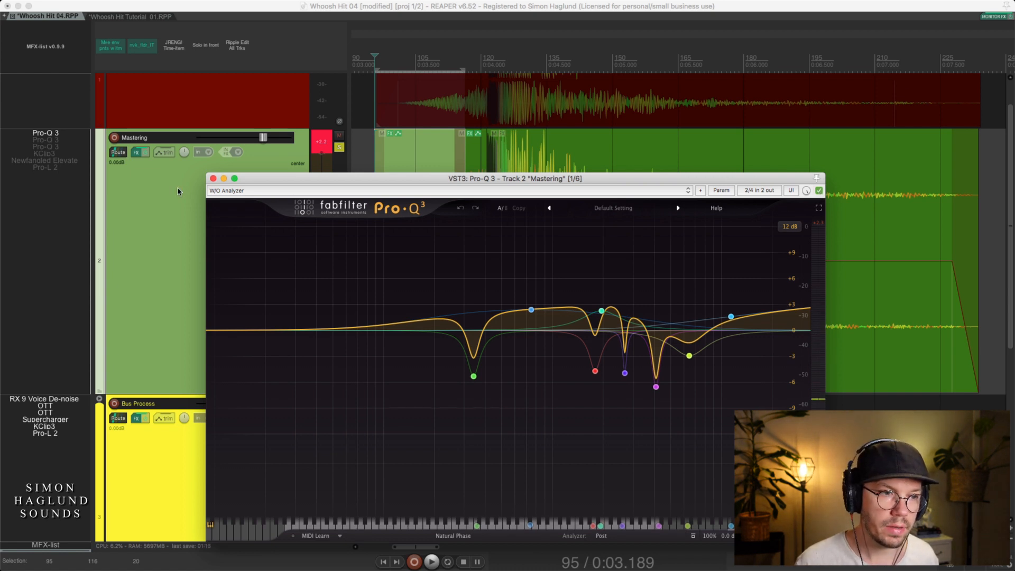
pyautogui.click(213, 179)
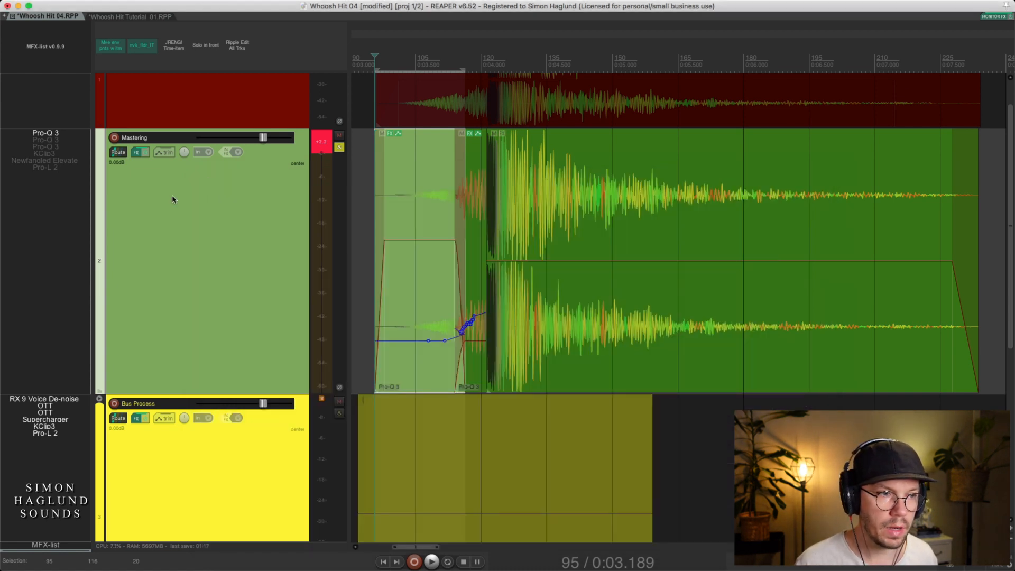
# Enable the second and third Pro-Q 3 on the Mastering track, examine both EQ curves and close their windows
pyautogui.click(51, 140)
pyautogui.click(54, 146)
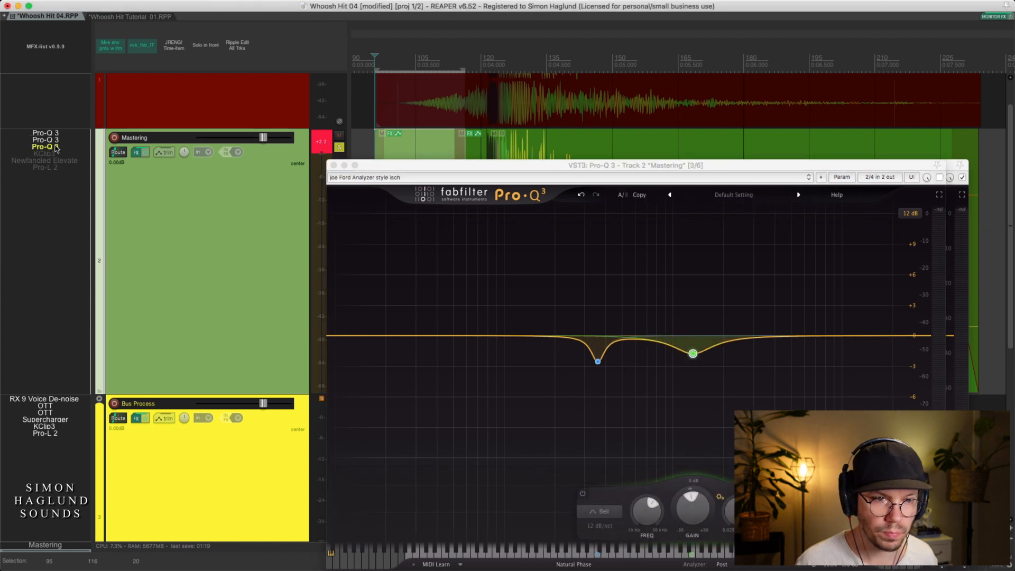
pyautogui.moveTo(384, 168); pyautogui.dragTo(194, 77)
pyautogui.click(814, 166)
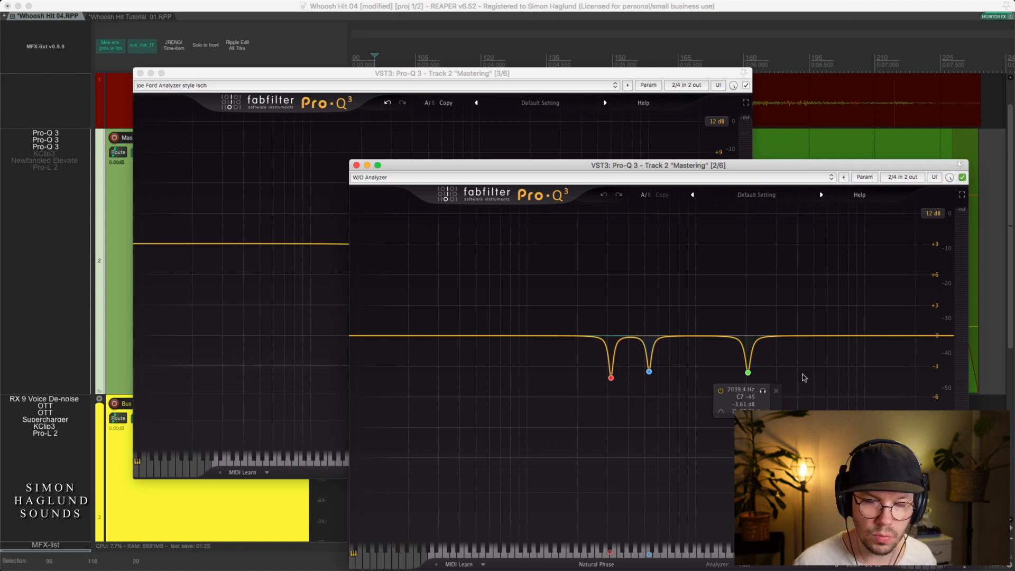
pyautogui.click(356, 165)
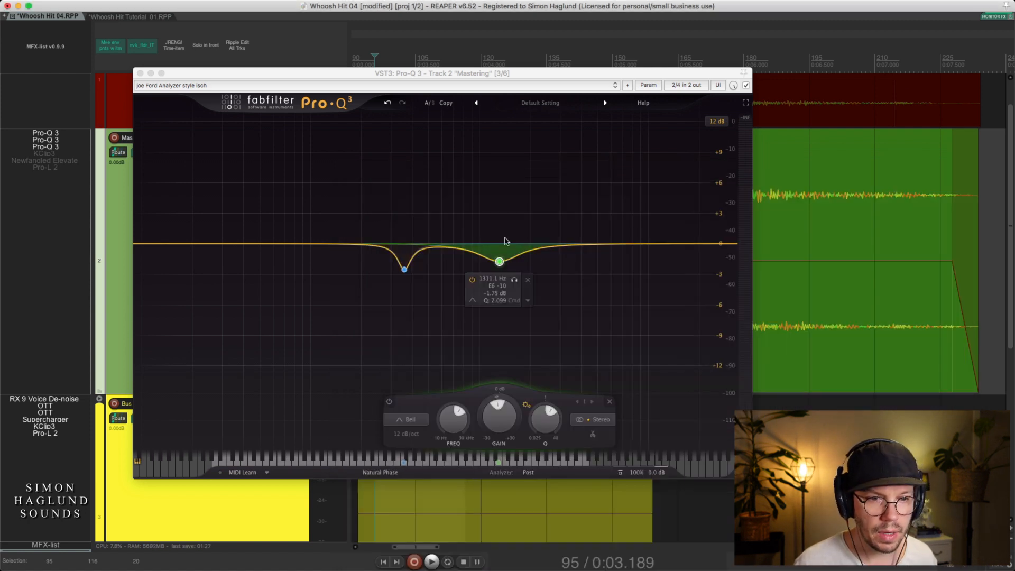
pyautogui.click(140, 73)
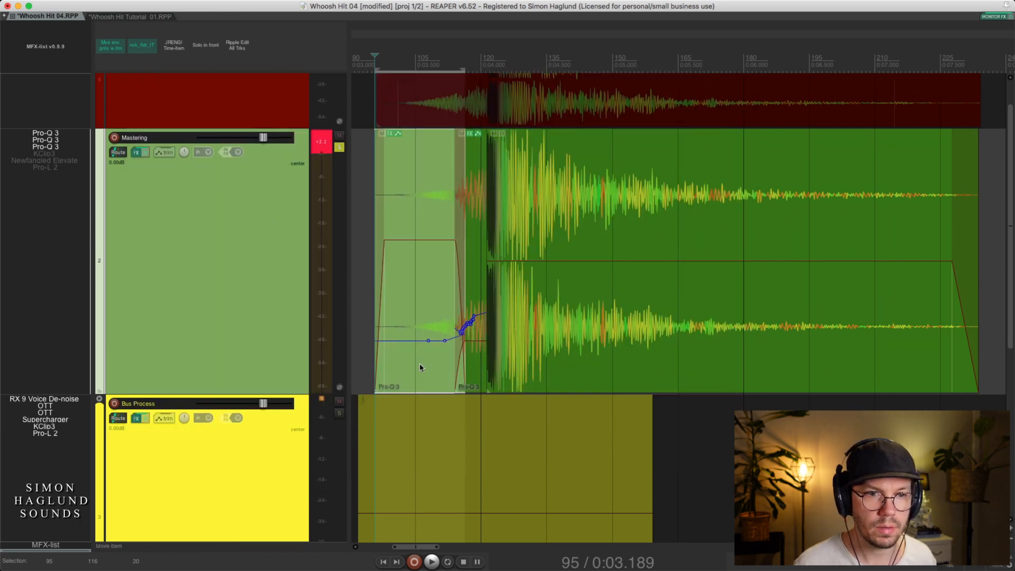
# Compare the whoosh hit with the second and third Mastering Pro-Q 3 active and bypassed, leaving both enabled
pyautogui.press('space')
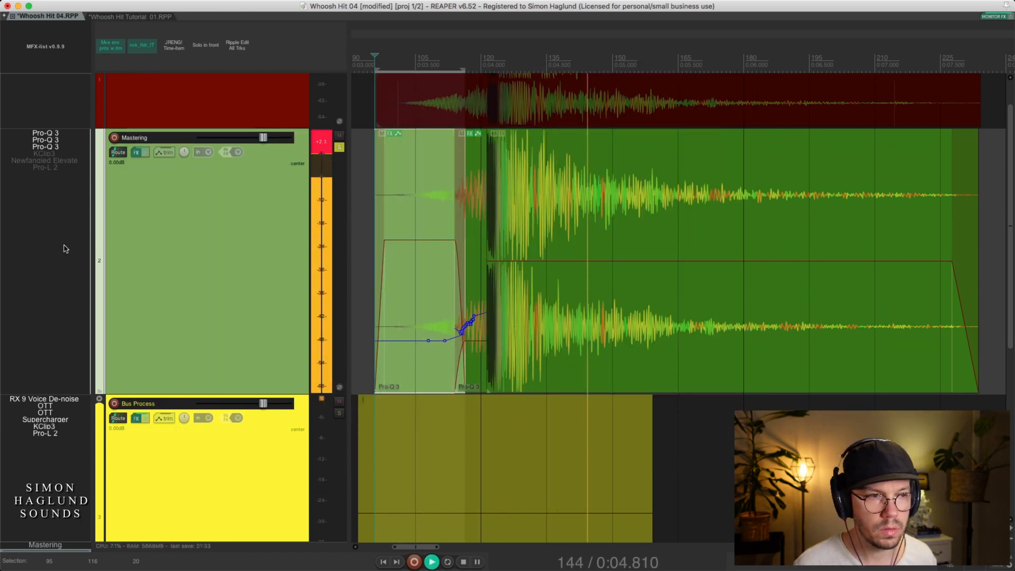
pyautogui.press('space')
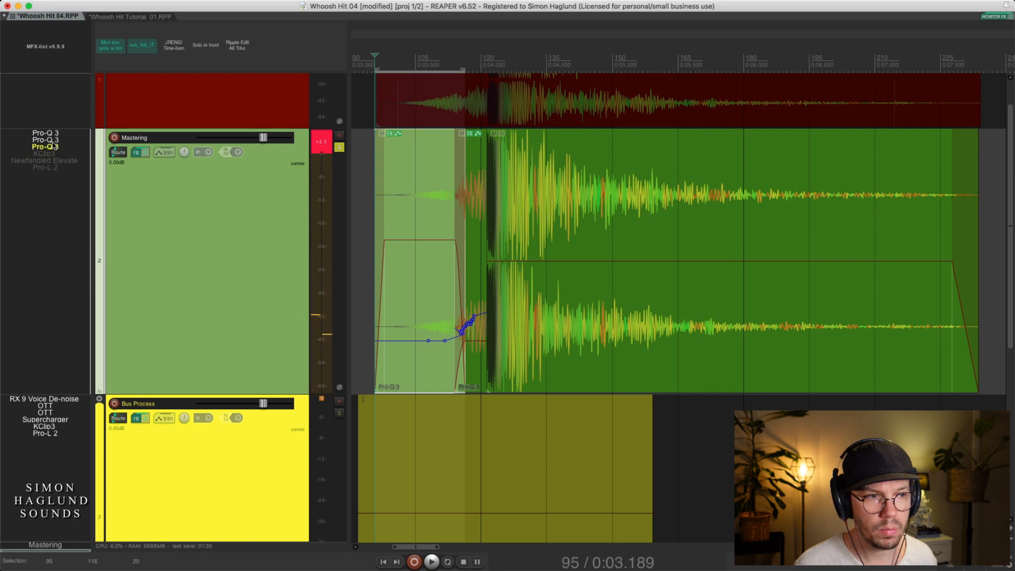
pyautogui.press('space')
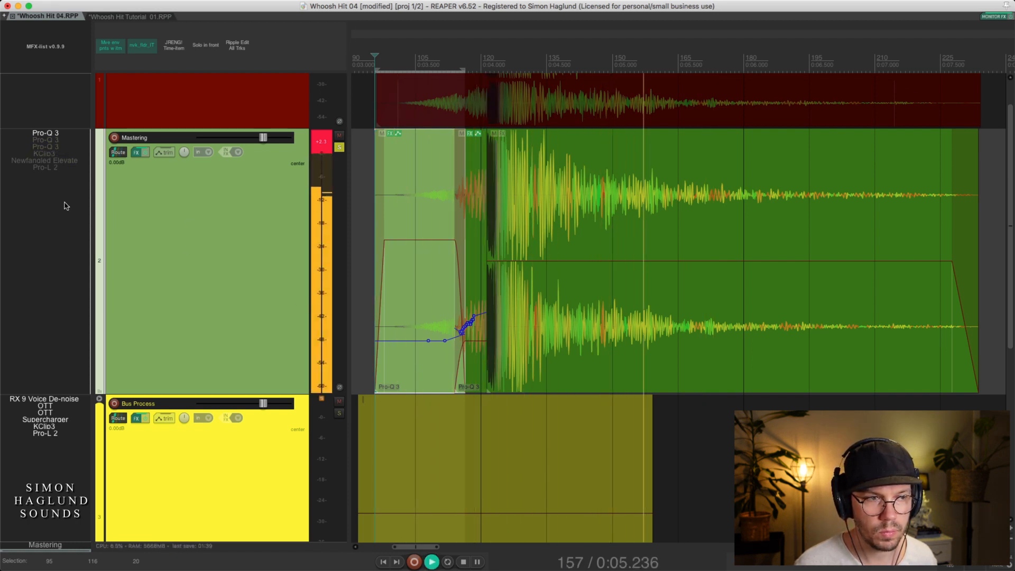
pyautogui.press('space')
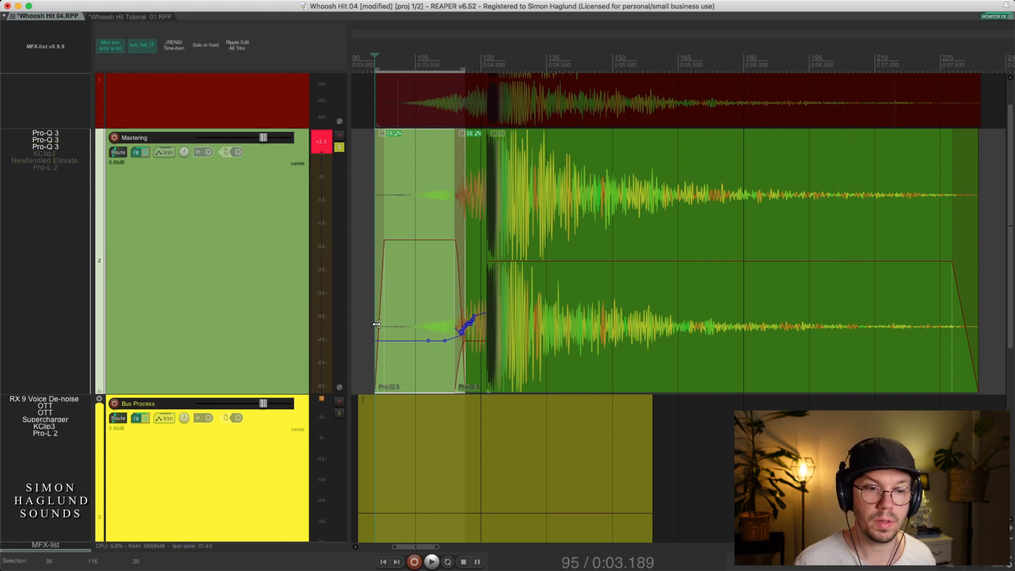
# Enable KClip3 on the Mastering track and place its open window beside the opening item
pyautogui.click(45, 154)
pyautogui.moveTo(472, 252); pyautogui.dragTo(687, 233)
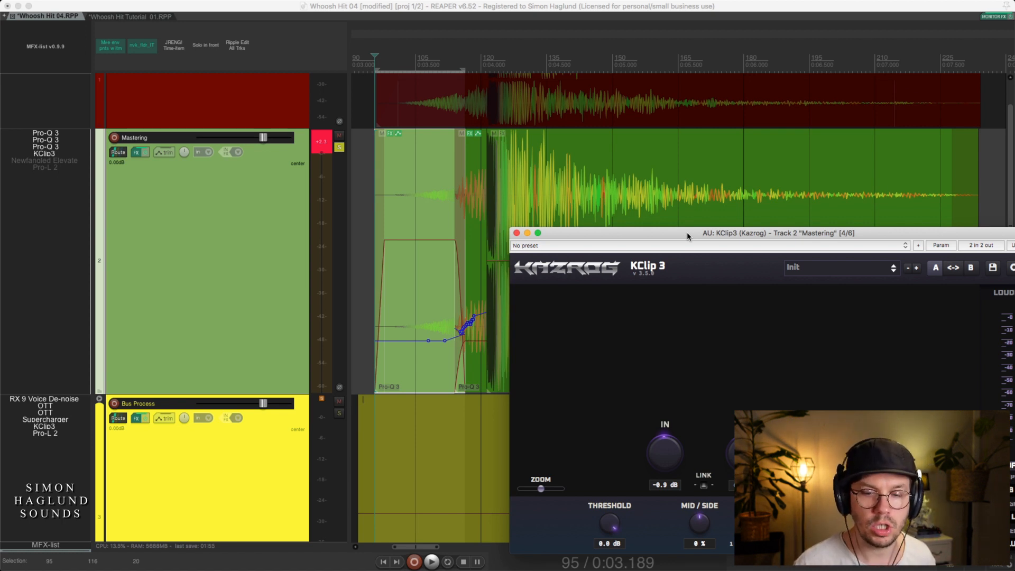
pyautogui.moveTo(687, 235); pyautogui.dragTo(684, 229)
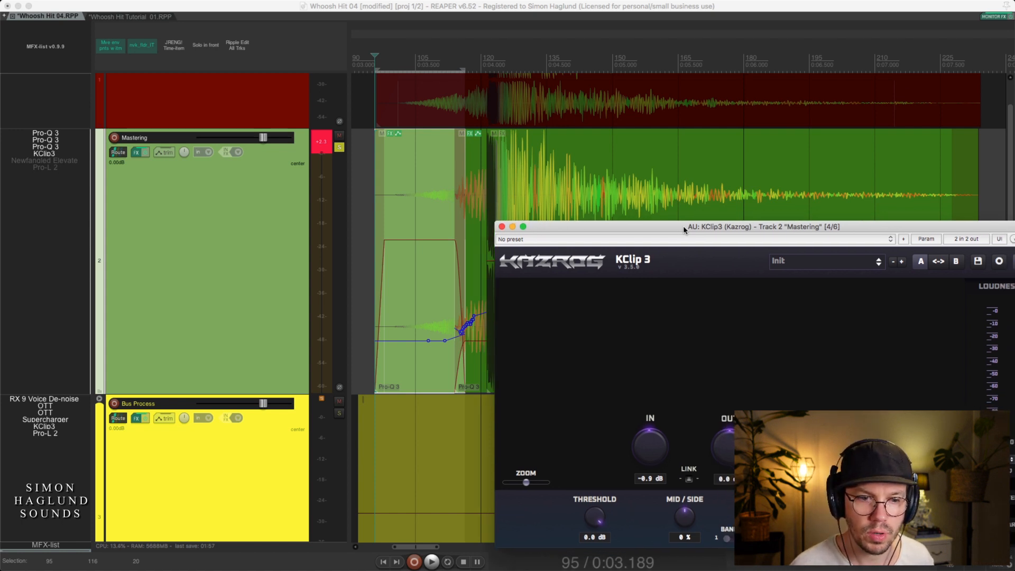
# Play the whoosh hit through KClip3, examine its clipping and loudness meters, and close its window
pyautogui.click(440, 371)
pyautogui.press('space')
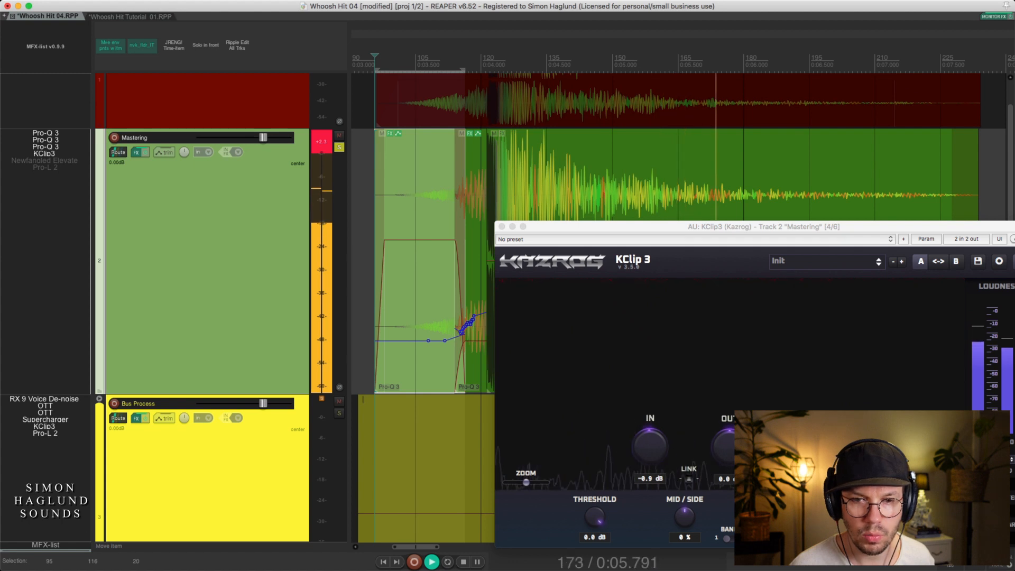
pyautogui.moveTo(812, 228); pyautogui.dragTo(505, 67)
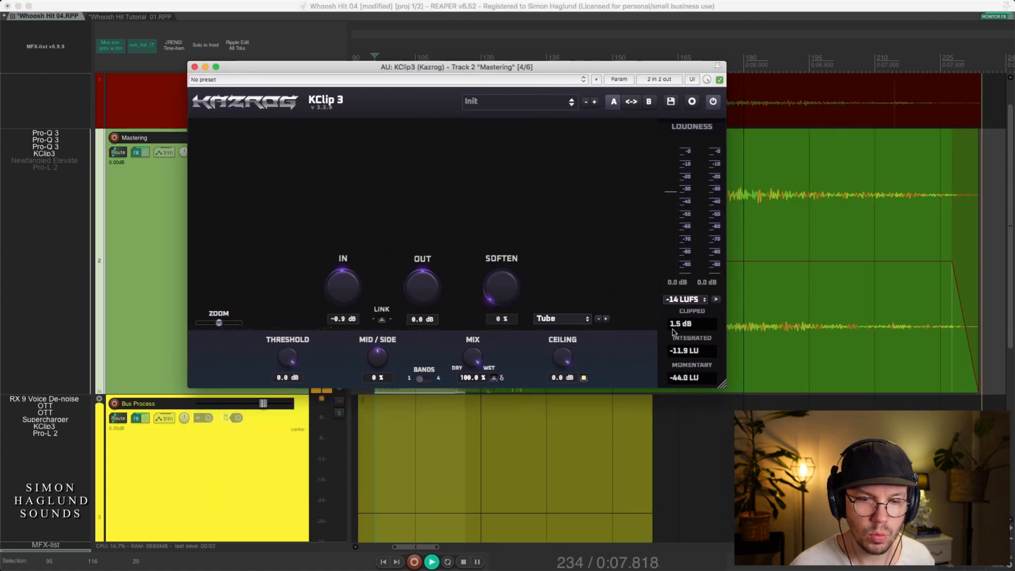
pyautogui.press('space')
pyautogui.press('space')
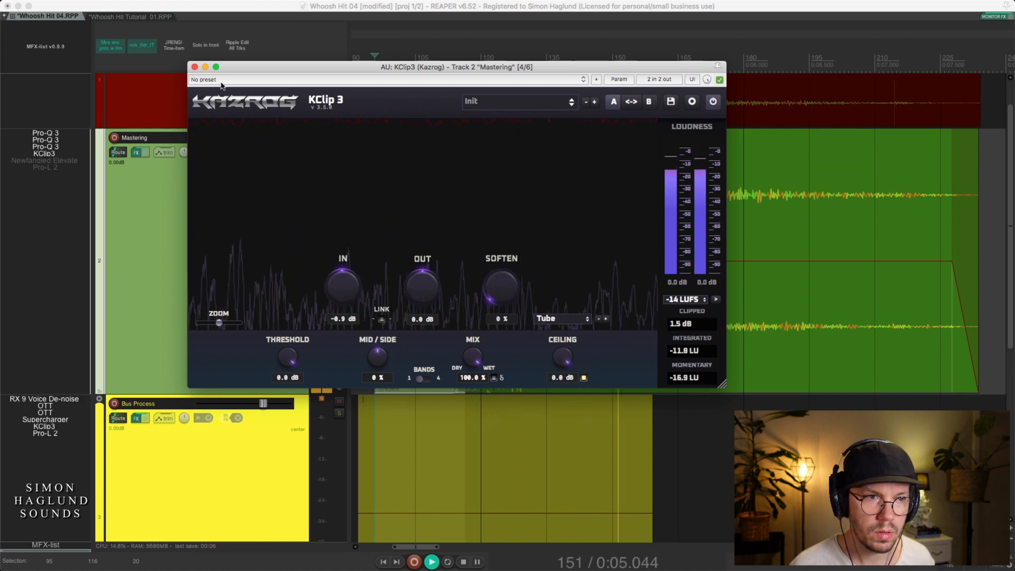
pyautogui.press('space')
pyautogui.click(195, 67)
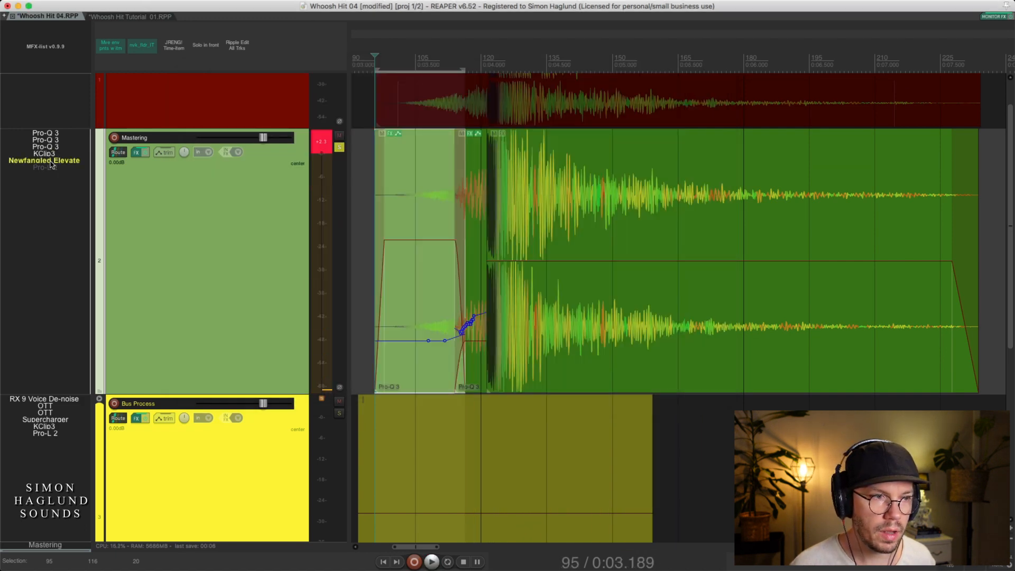
# Enable Newfangled Elevate on the Mastering track and play the whoosh hit while watching its filter bank meters
pyautogui.click(51, 162)
pyautogui.moveTo(481, 124); pyautogui.dragTo(230, 109)
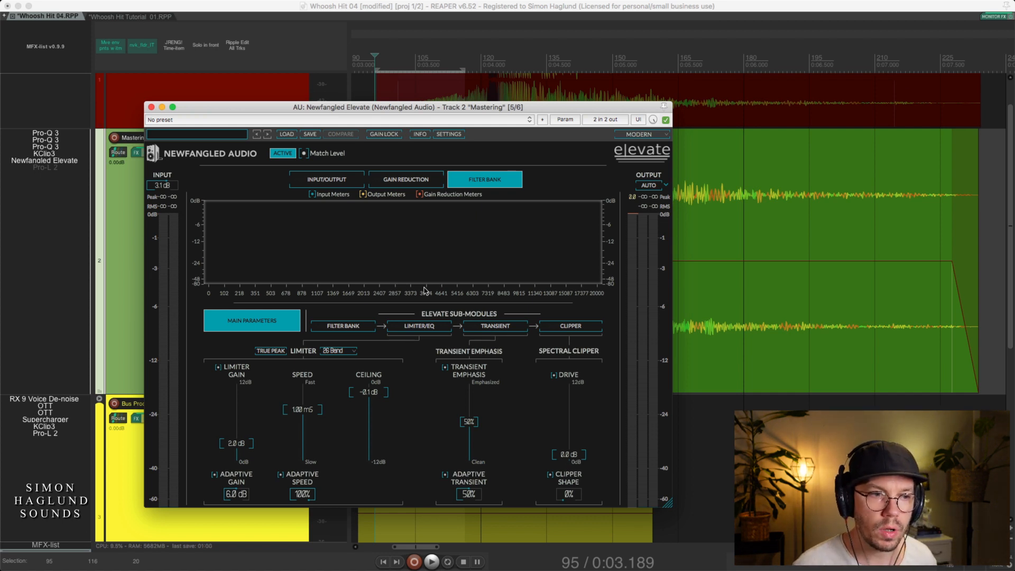
pyautogui.press('space')
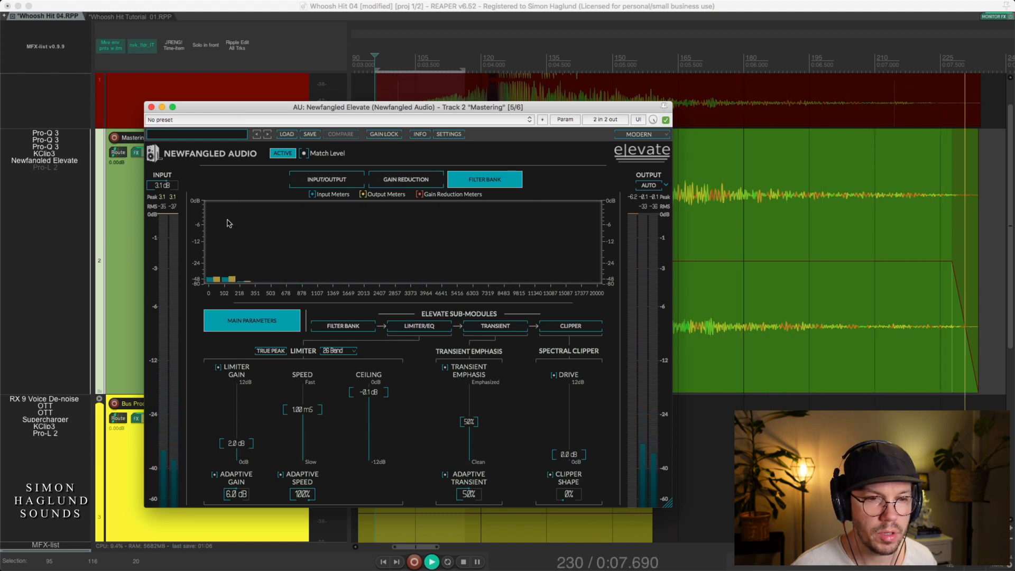
pyautogui.press('space')
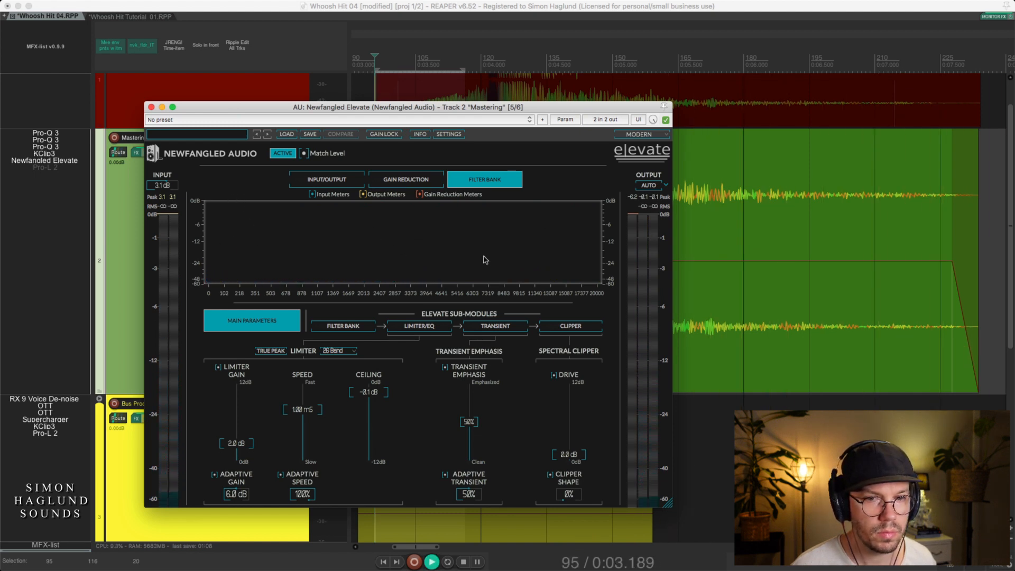
pyautogui.press('space')
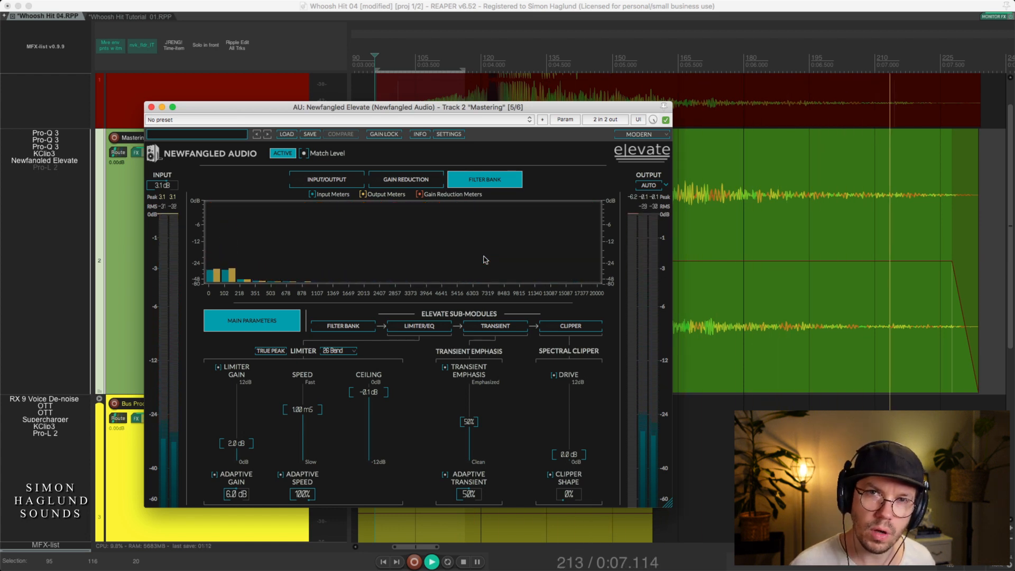
pyautogui.press('space')
# Compare the whoosh hit with Newfangled Elevate bypassed and active, leaving it enabled, and close its window
pyautogui.click(666, 120)
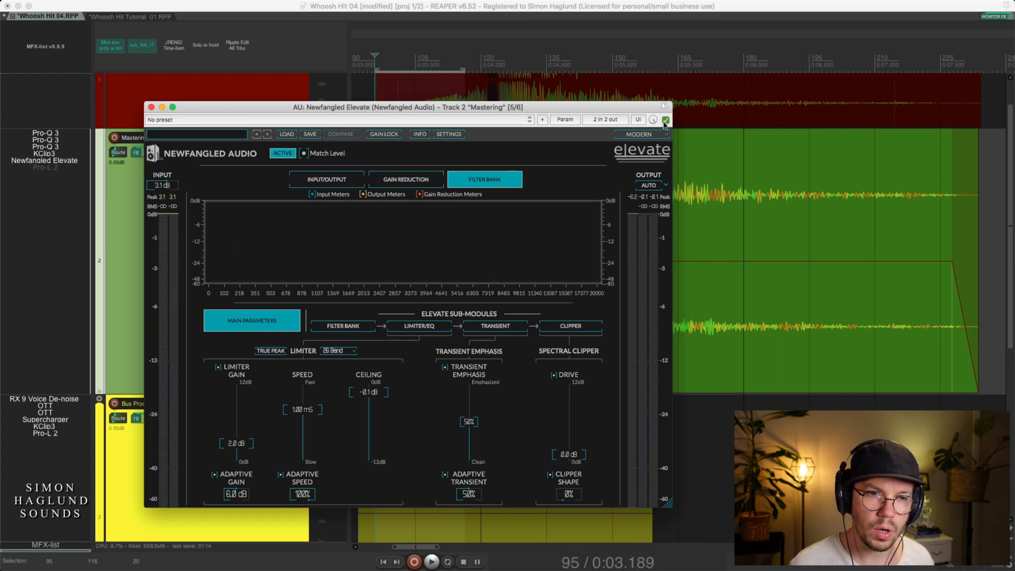
pyautogui.press('space')
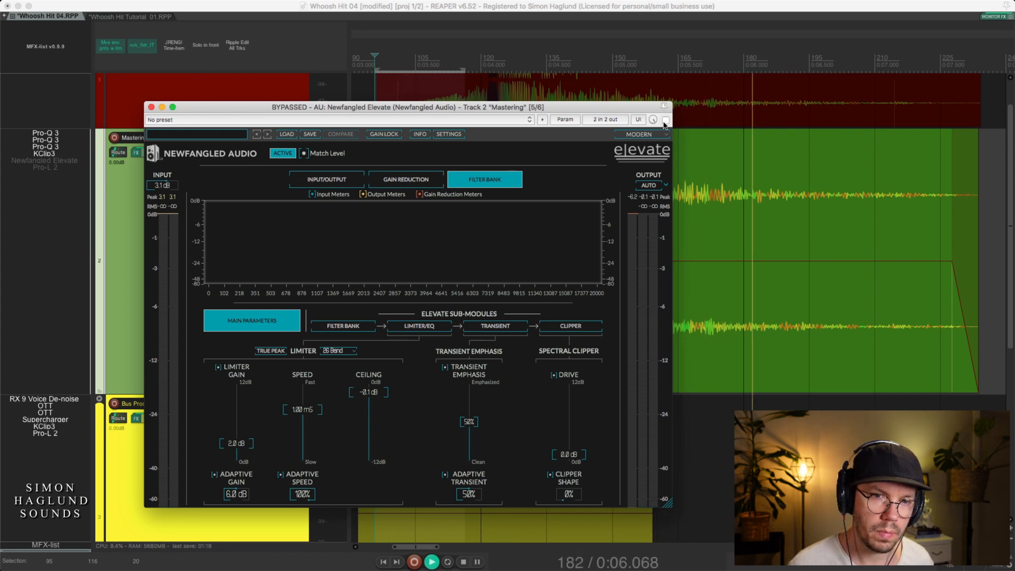
pyautogui.press('space')
pyautogui.click(666, 120)
pyautogui.press('space')
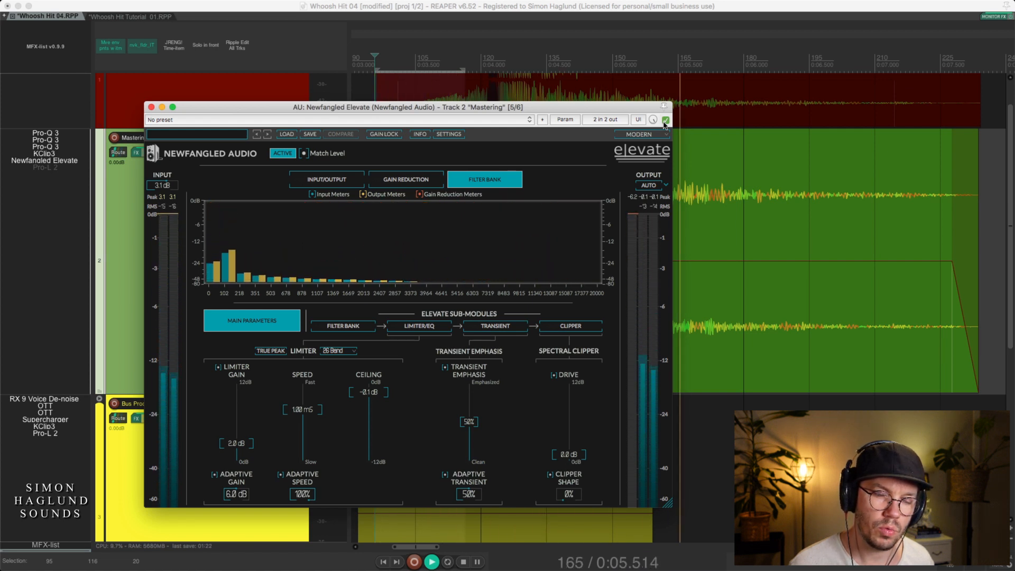
pyautogui.press('space')
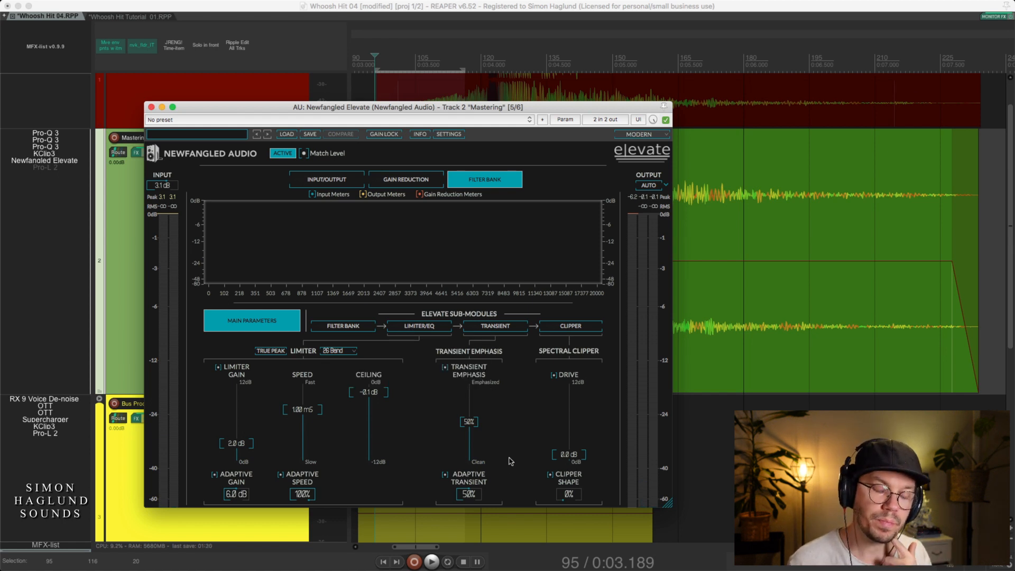
pyautogui.moveTo(502, 465)
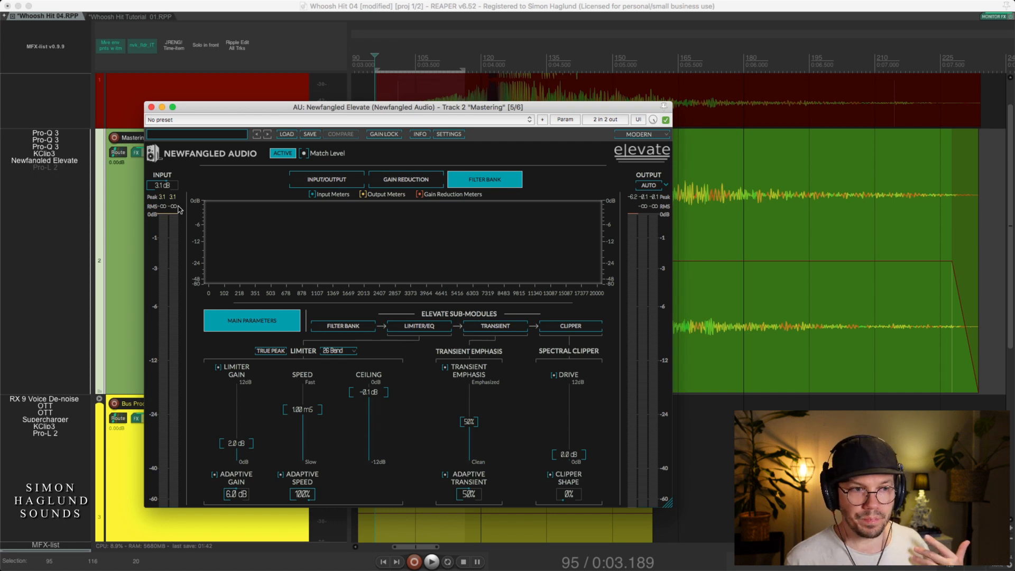
pyautogui.click(151, 108)
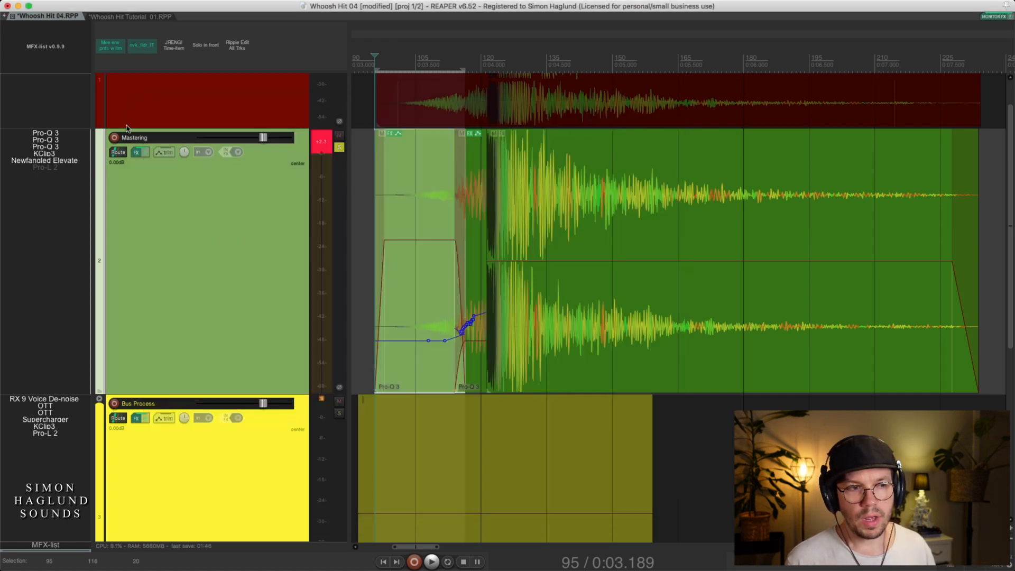
# Enable Pro-L 2 on the Mastering track and place its open window over the track's header area
pyautogui.click(51, 168)
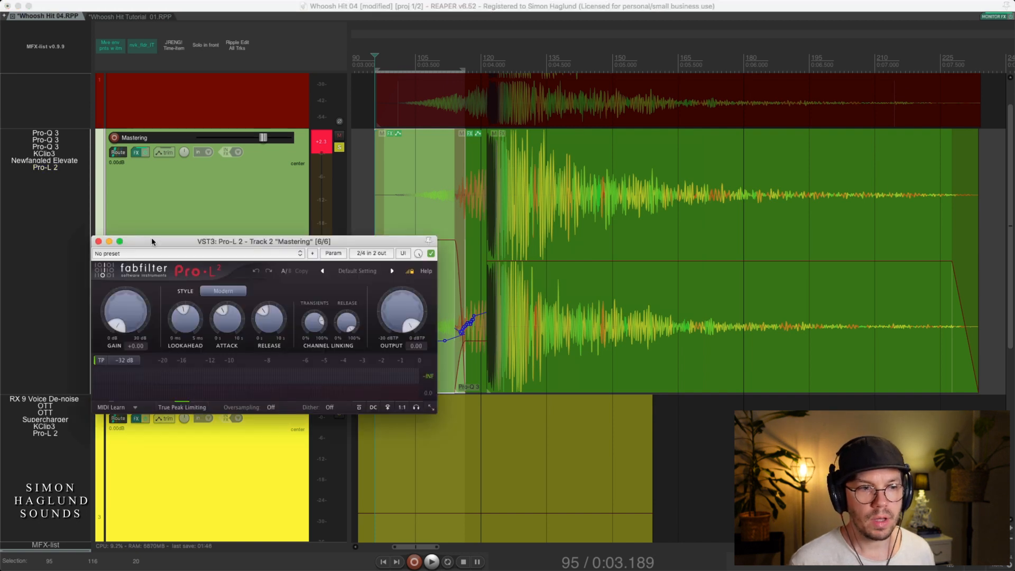
pyautogui.moveTo(163, 232); pyautogui.dragTo(193, 190)
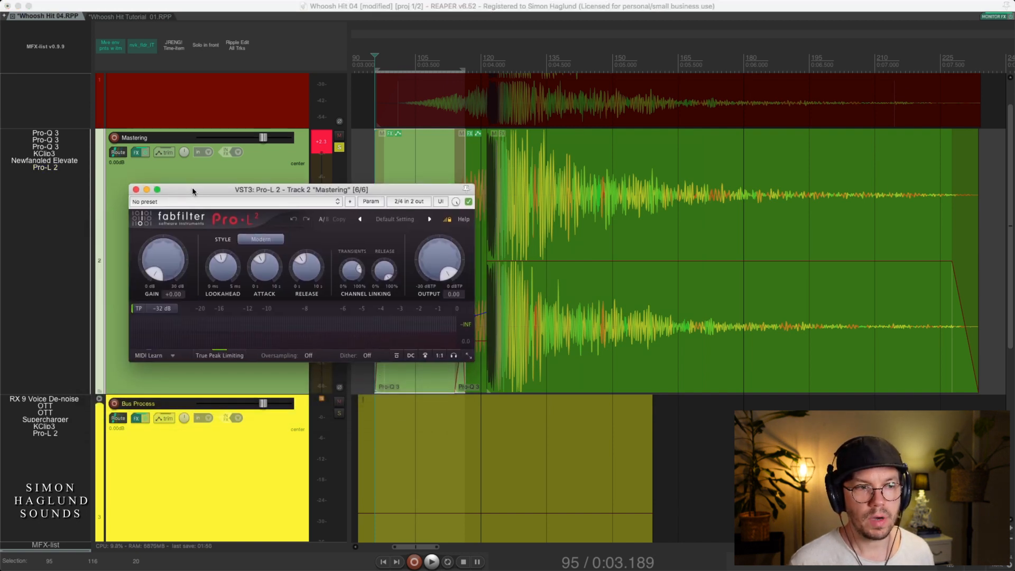
# Reopen Newfangled Elevate from the Mastering track to review its limiter and output settings, and close its window
pyautogui.click(64, 163)
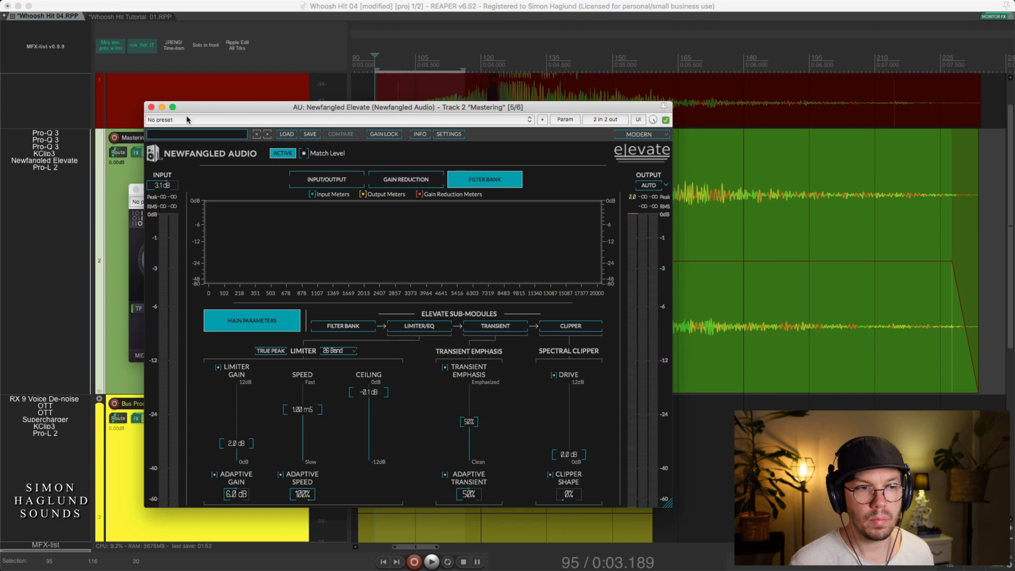
pyautogui.moveTo(190, 109); pyautogui.dragTo(276, 91)
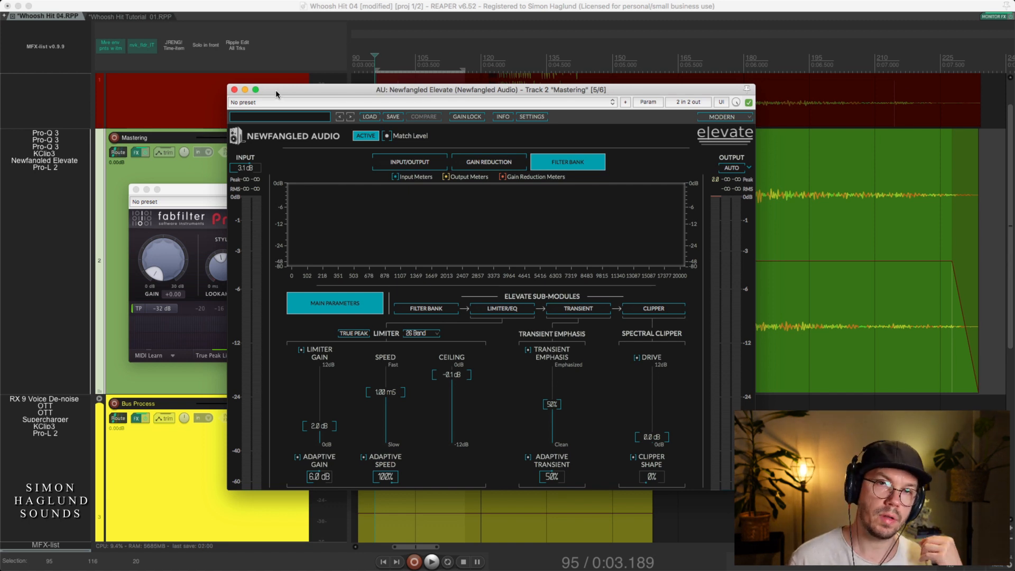
pyautogui.click(234, 90)
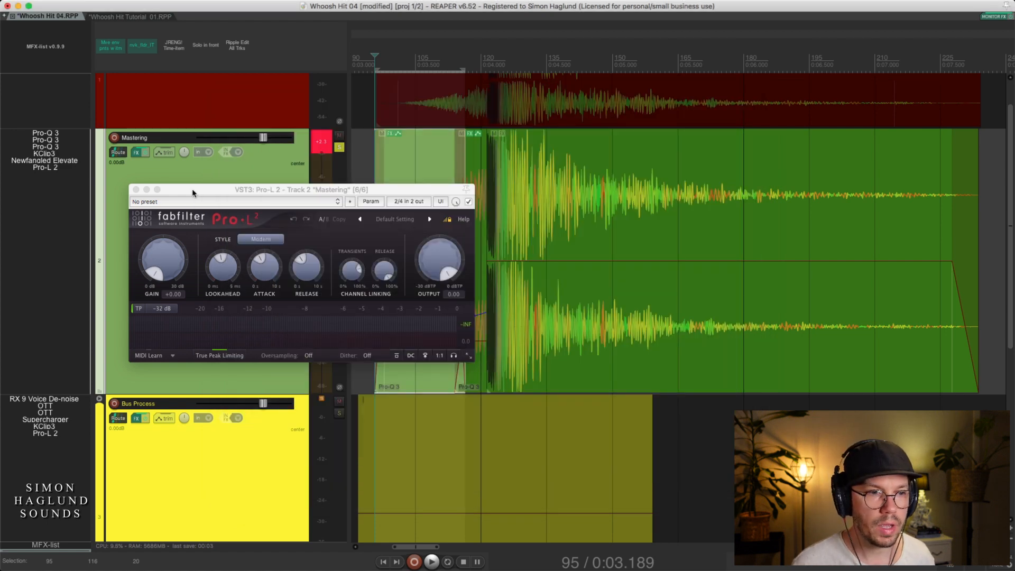
# Move the Pro-L 2 window clear of the opening item, play the whoosh hit while watching its limiting meters, and close the window
pyautogui.moveTo(194, 190); pyautogui.dragTo(158, 206)
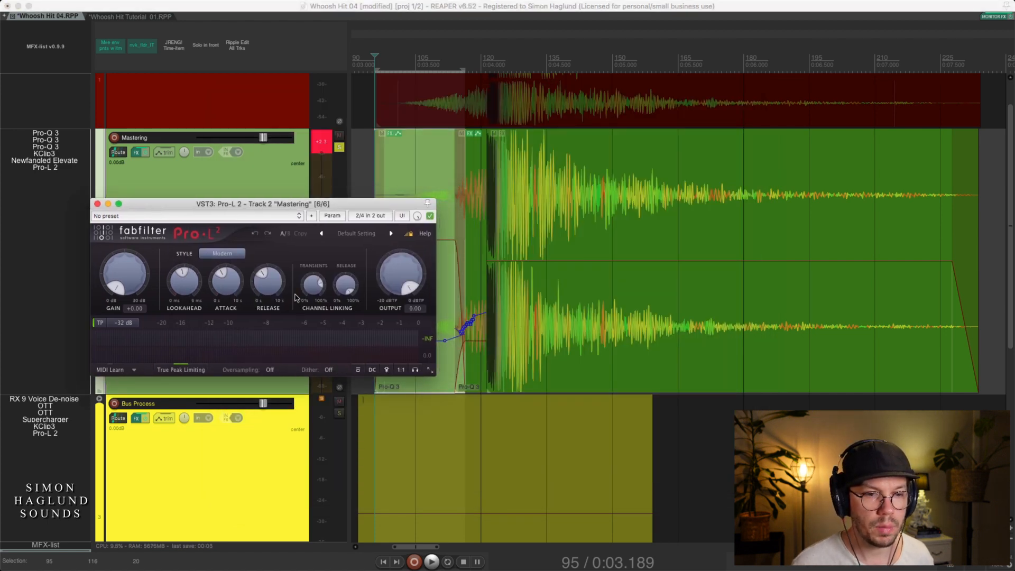
pyautogui.click(437, 387)
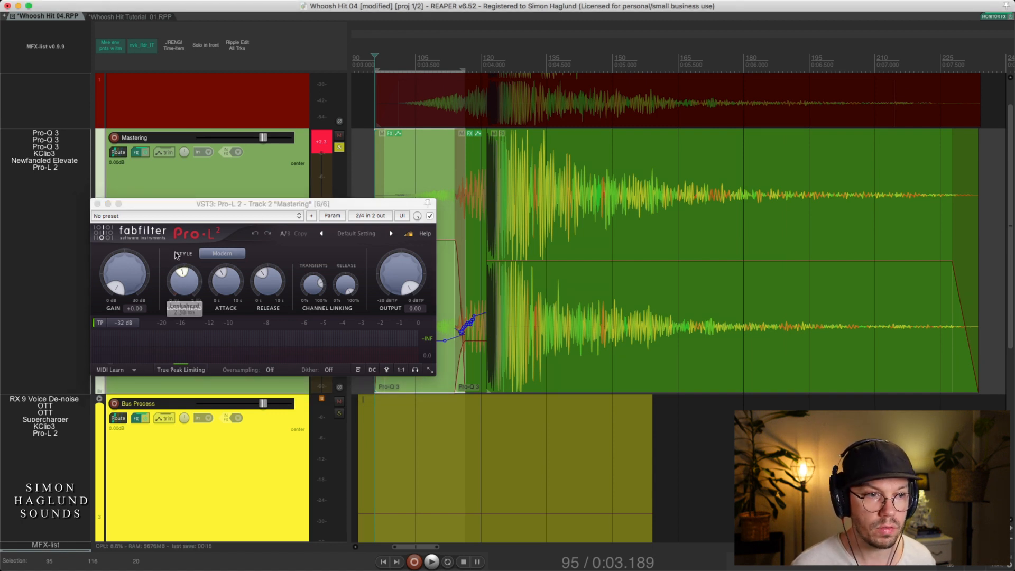
pyautogui.moveTo(185, 204); pyautogui.dragTo(141, 193)
pyautogui.click(428, 366)
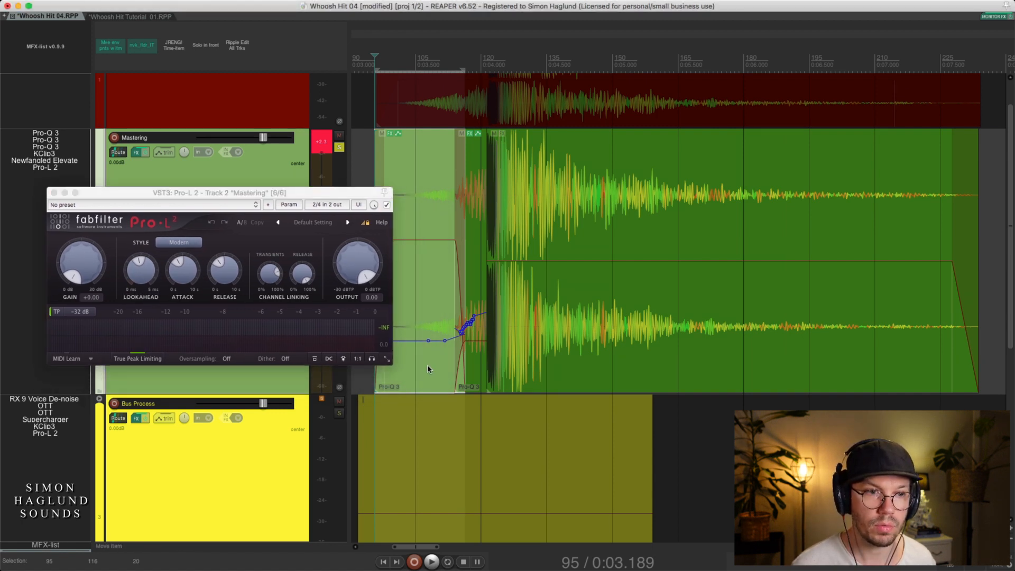
pyautogui.press('space')
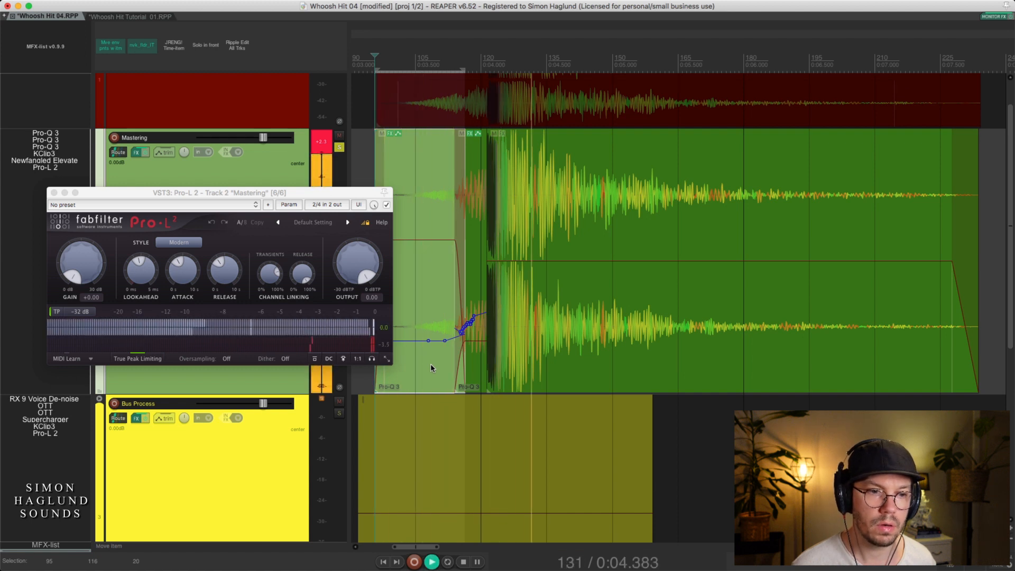
pyautogui.press('space')
pyautogui.click(384, 344)
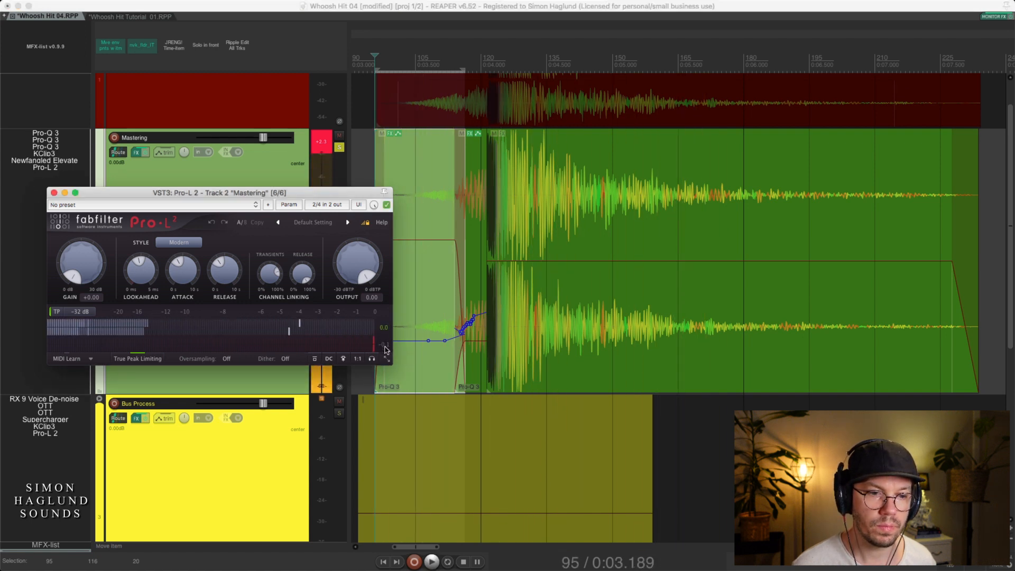
pyautogui.press('space')
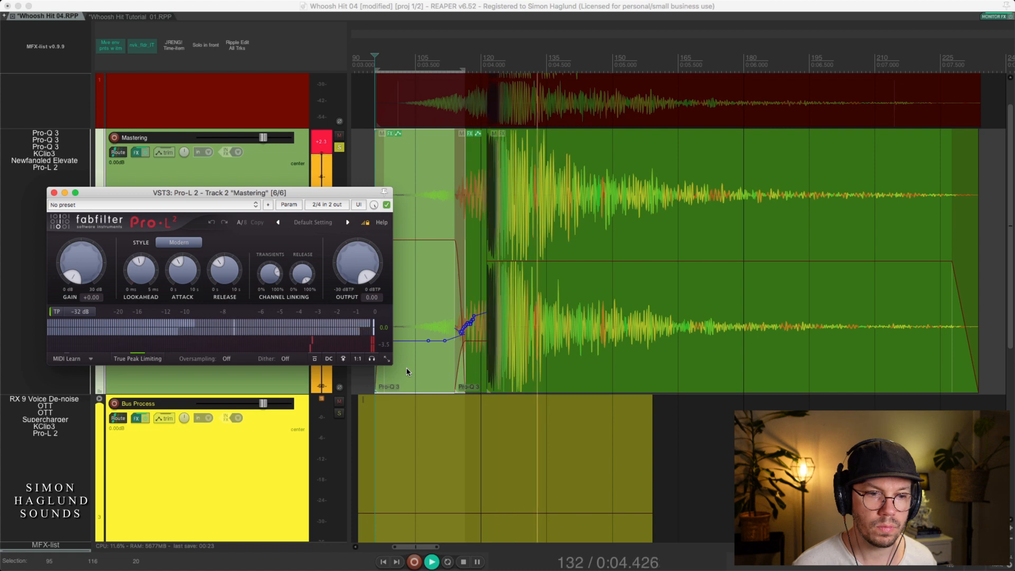
pyautogui.press('space')
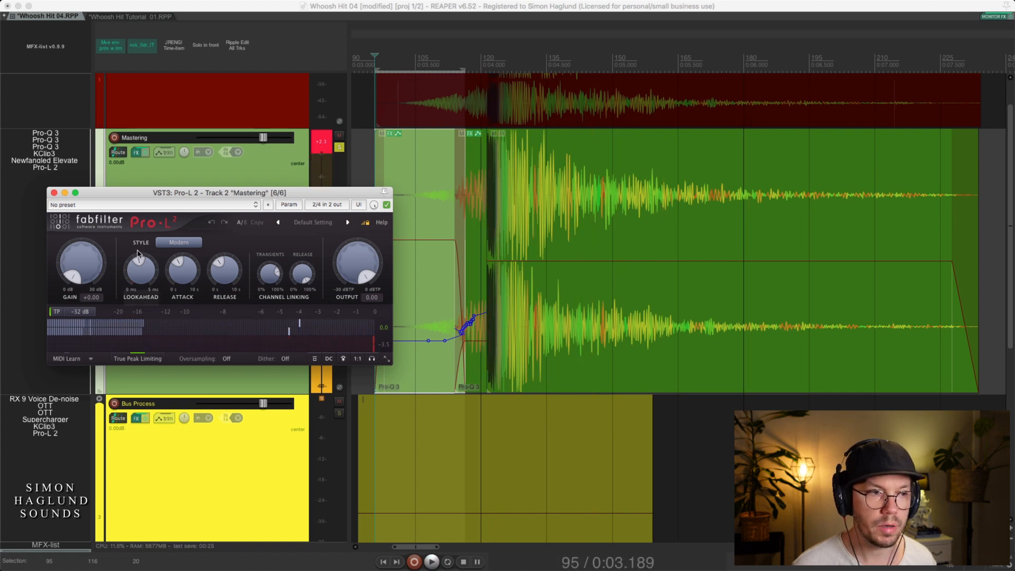
pyautogui.press('super+w')
# Solo the Final Sound track, select its rendered whoosh hit item, and play it from the start
pyautogui.scroll(2, 212, 253)
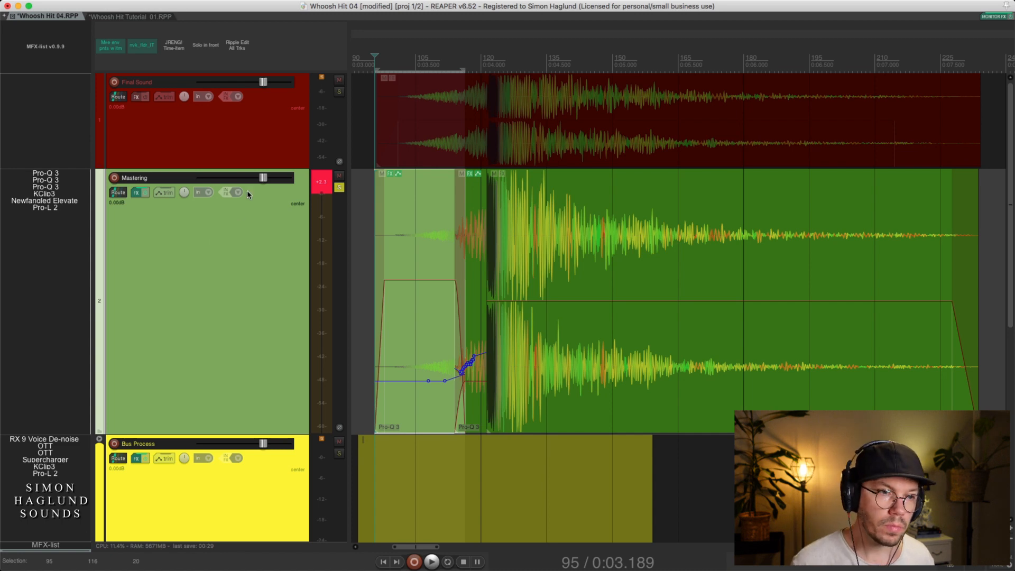
pyautogui.click(255, 165)
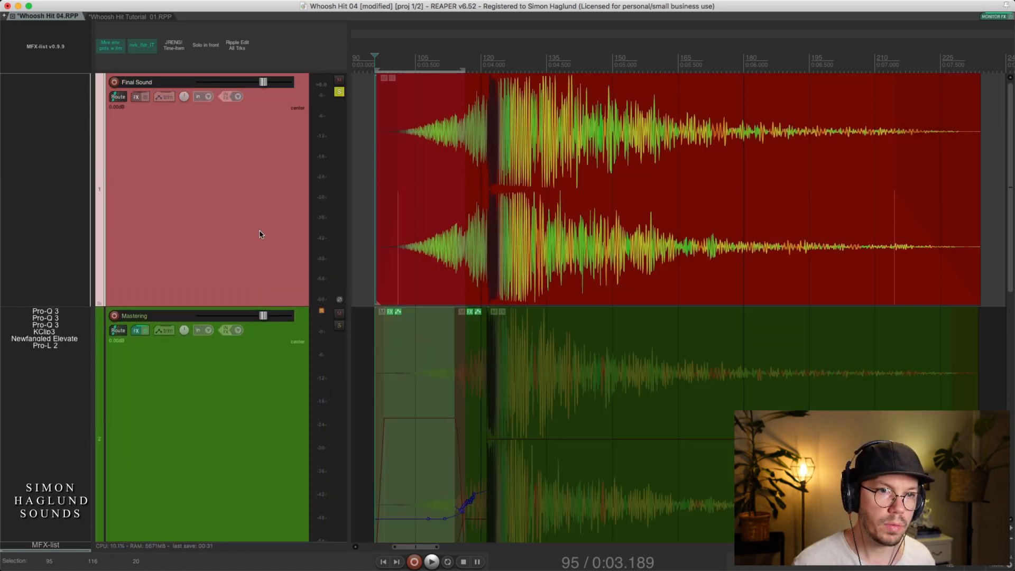
pyautogui.click(486, 255)
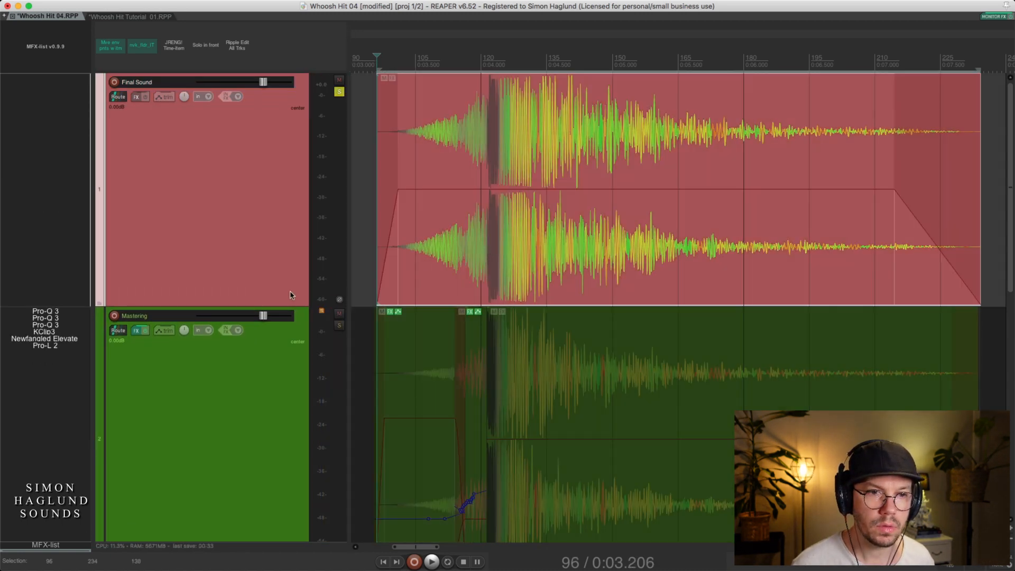
pyautogui.press('space')
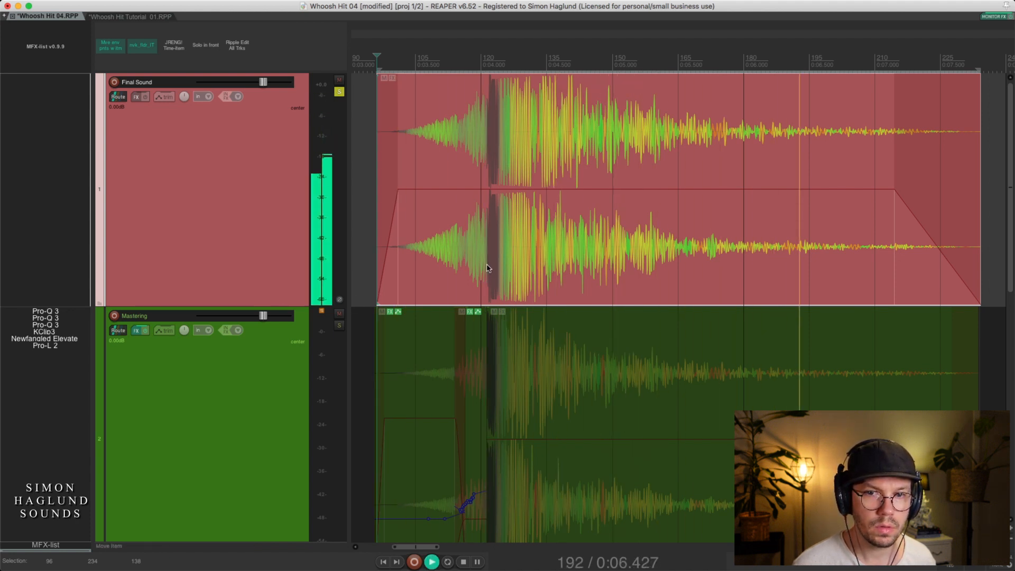
pyautogui.press('space')
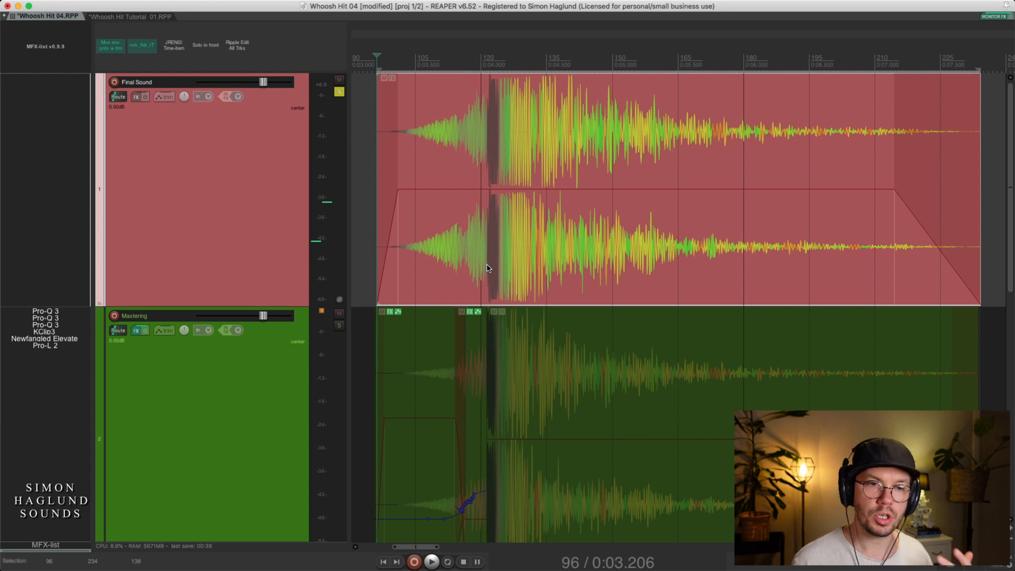